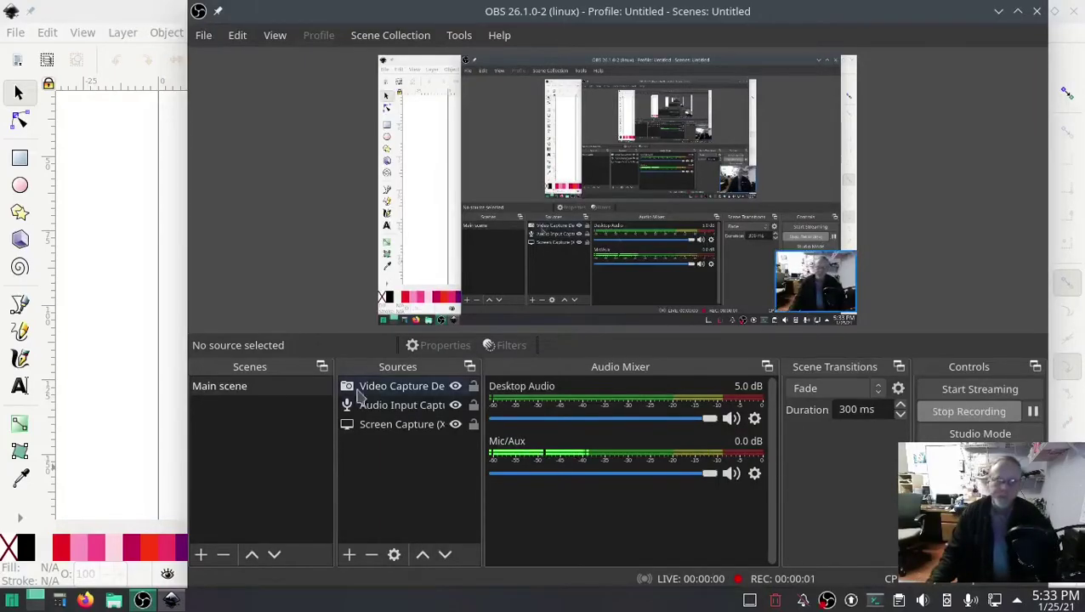
# - Bring the Inkscape window with the blank new document in front of OBS Studio
pyautogui.click(113, 311)
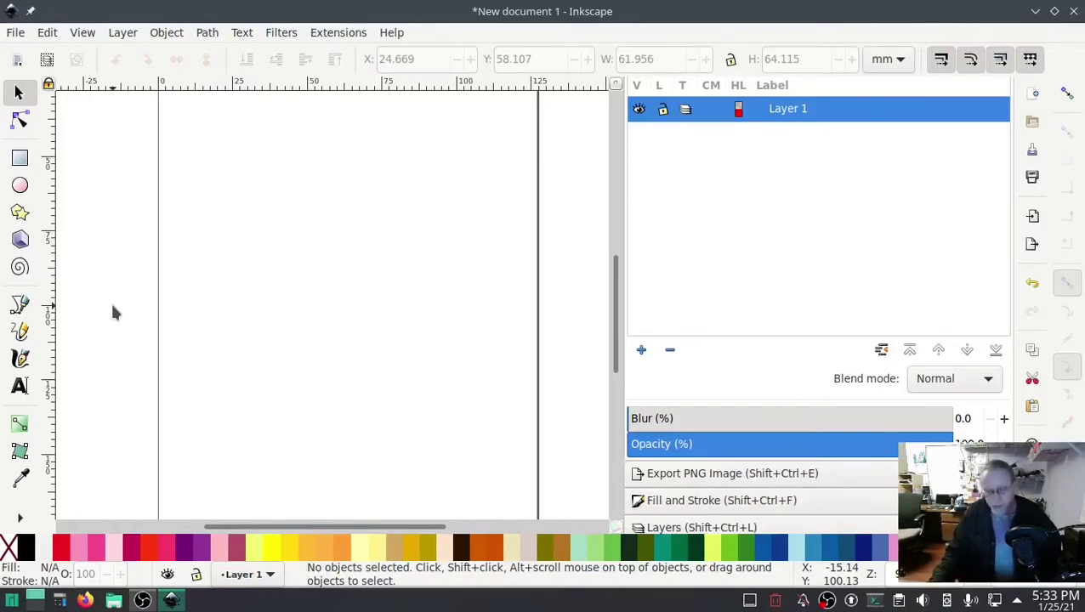
# - Show the page grid and turn on snapping
pyautogui.click(83, 32)
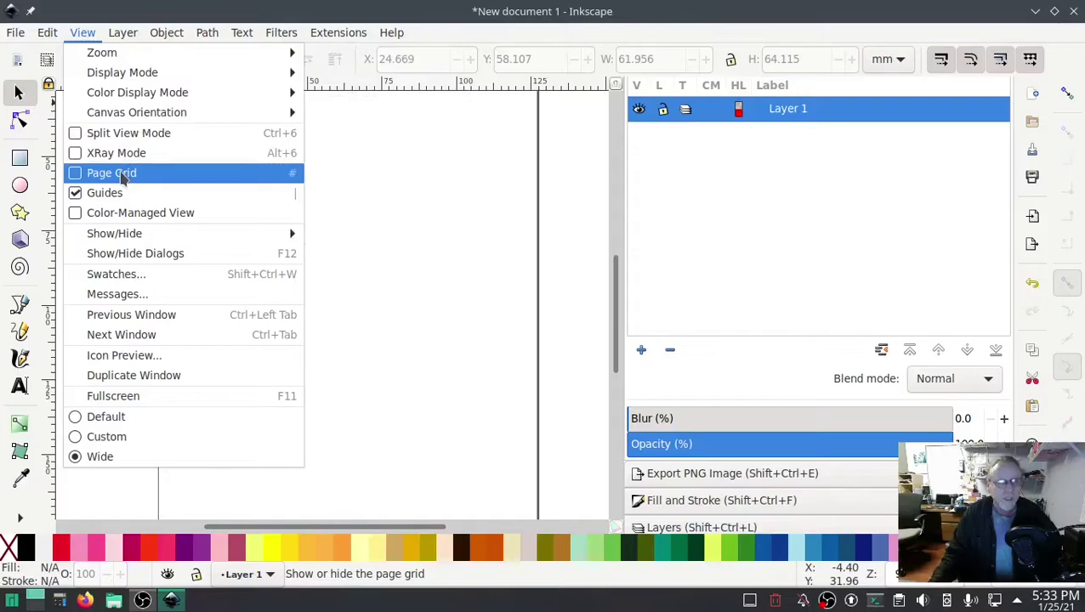
pyautogui.click(120, 174)
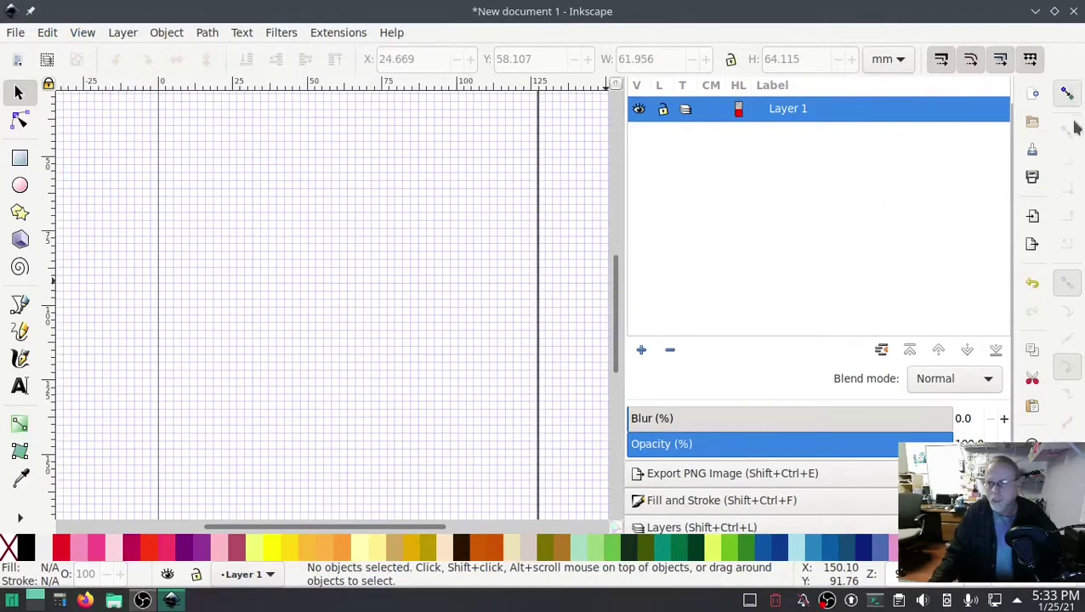
pyautogui.click(1068, 94)
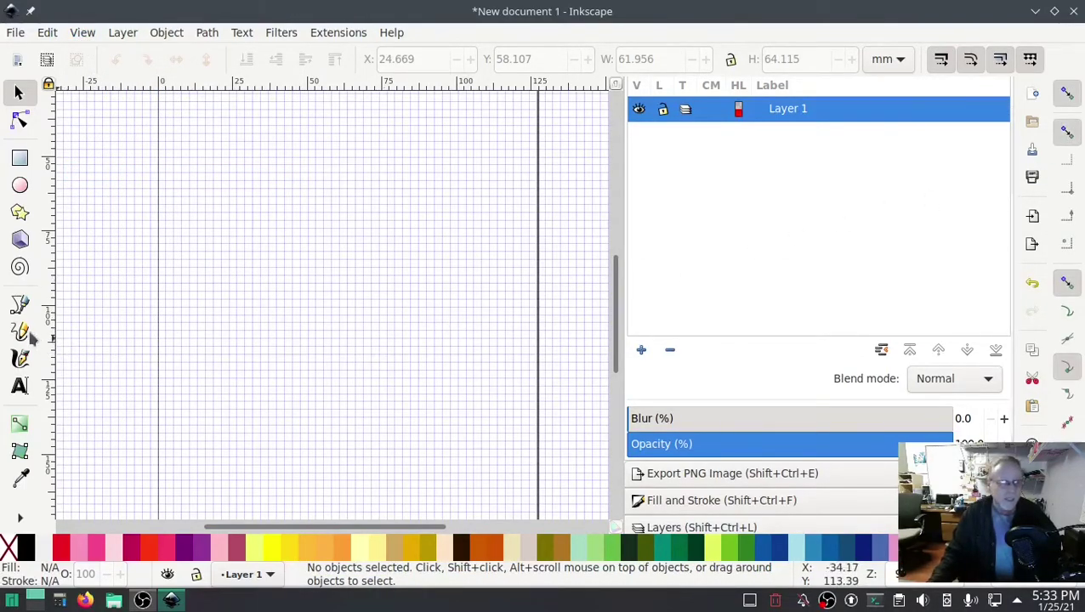
# - Draw a closed six-point half-heart outline on grid points with the Bezier tool and fill it red
pyautogui.click(20, 305)
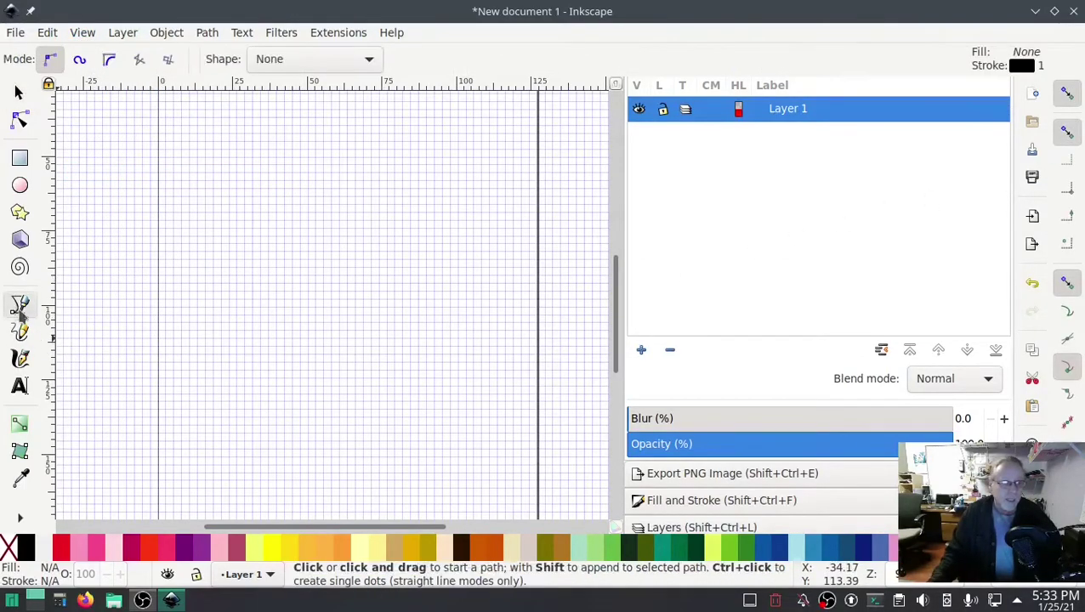
pyautogui.click(284, 386)
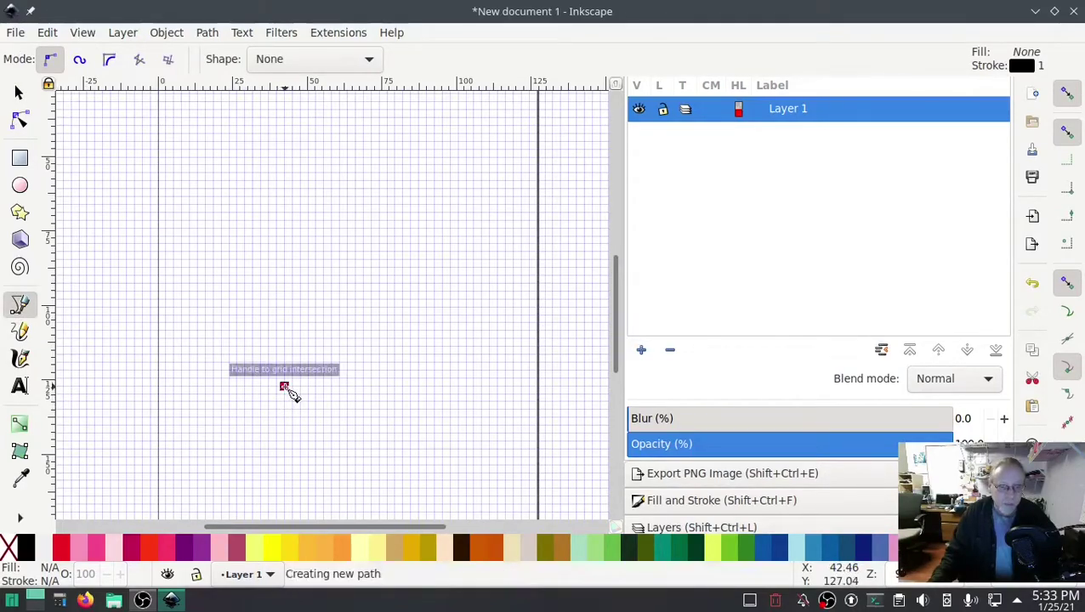
pyautogui.click(266, 335)
pyautogui.click(236, 313)
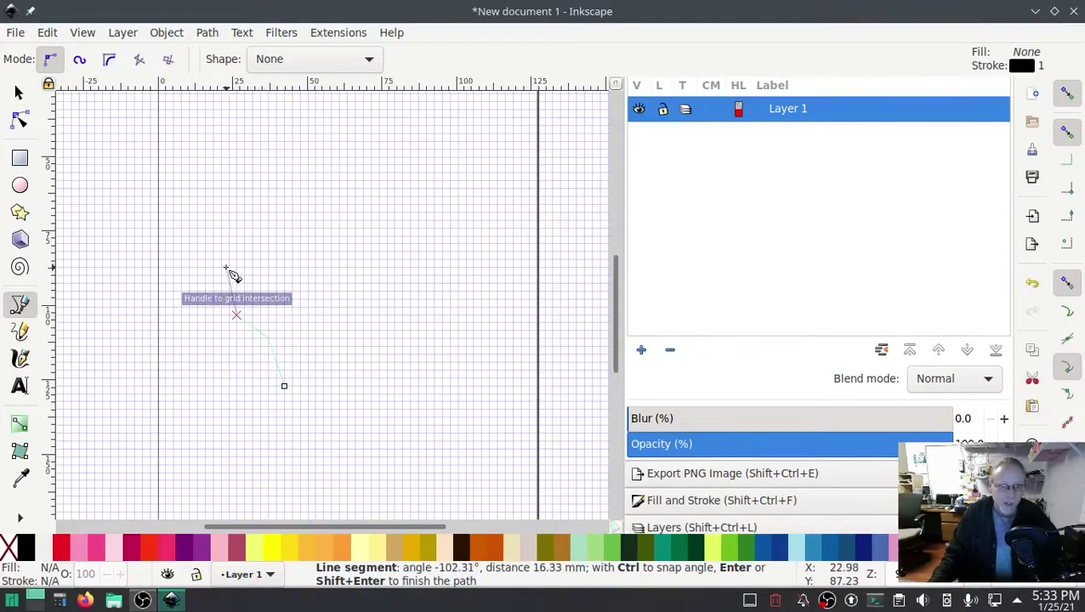
pyautogui.click(230, 267)
pyautogui.click(266, 247)
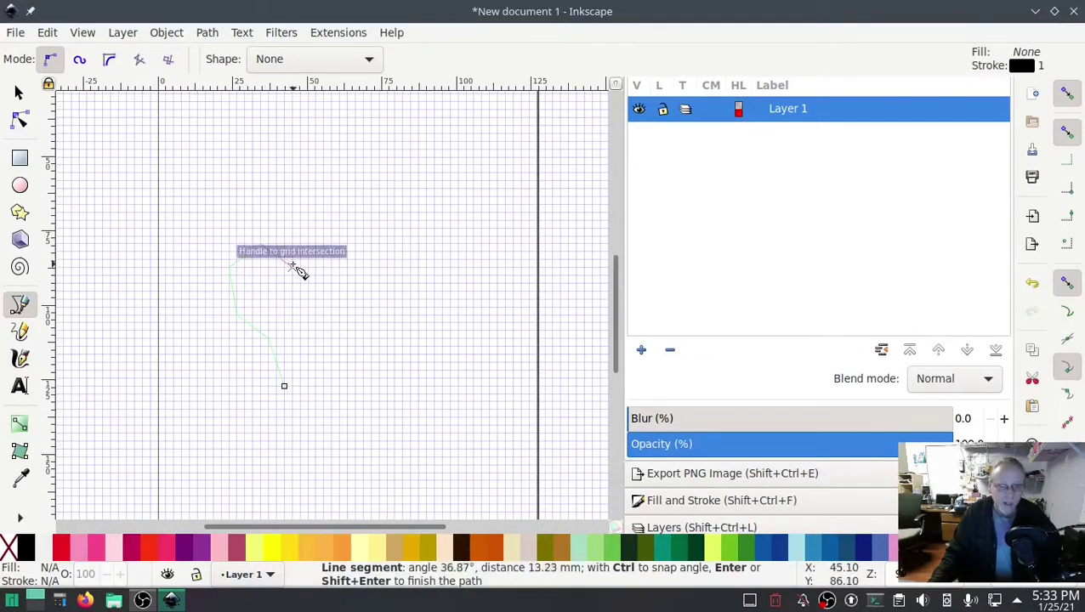
pyautogui.click(293, 266)
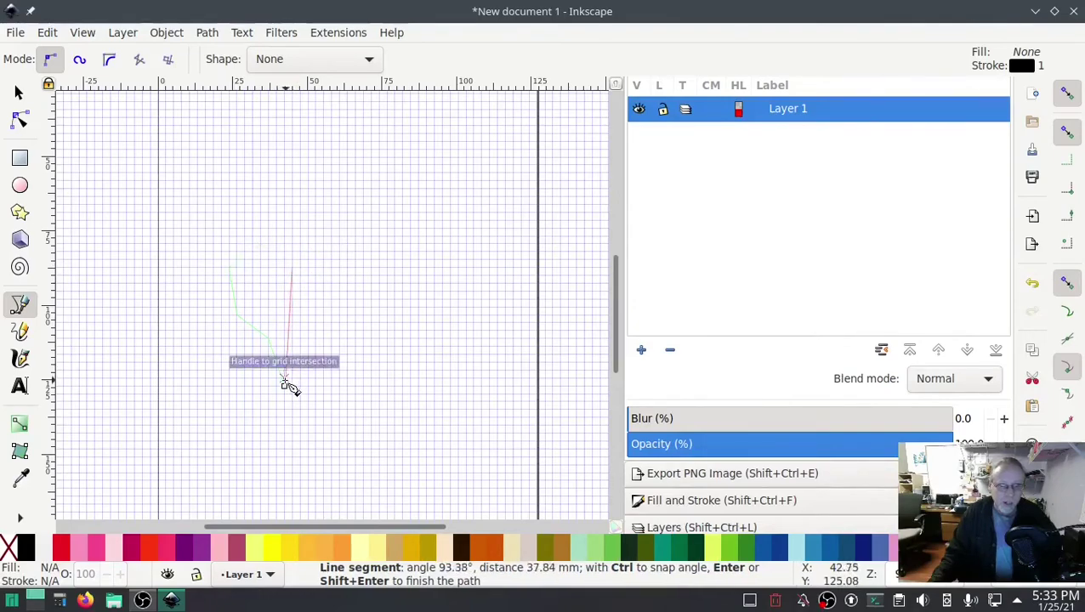
pyautogui.click(284, 385)
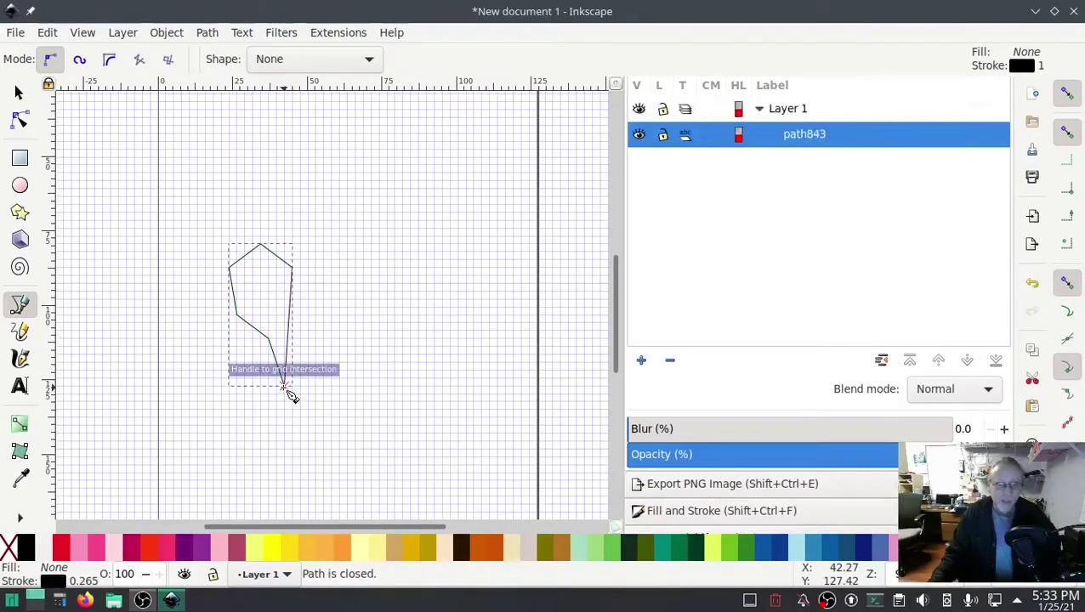
pyautogui.click(61, 547)
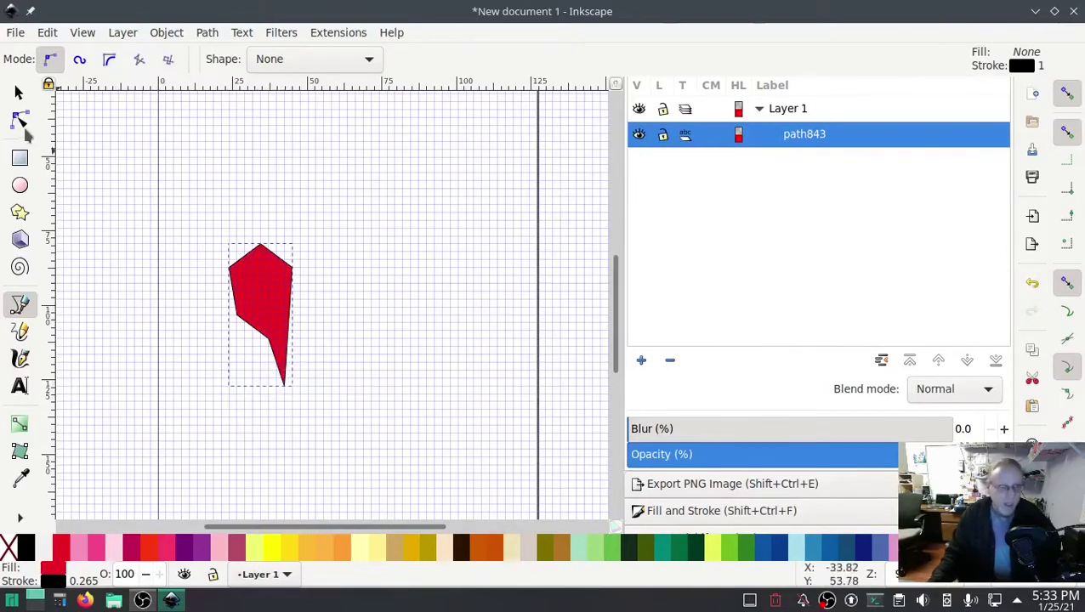
# - Shift the bottom node one grid step right and make four outer nodes smooth
pyautogui.click(20, 120)
pyautogui.moveTo(285, 386); pyautogui.dragTo(292, 385)
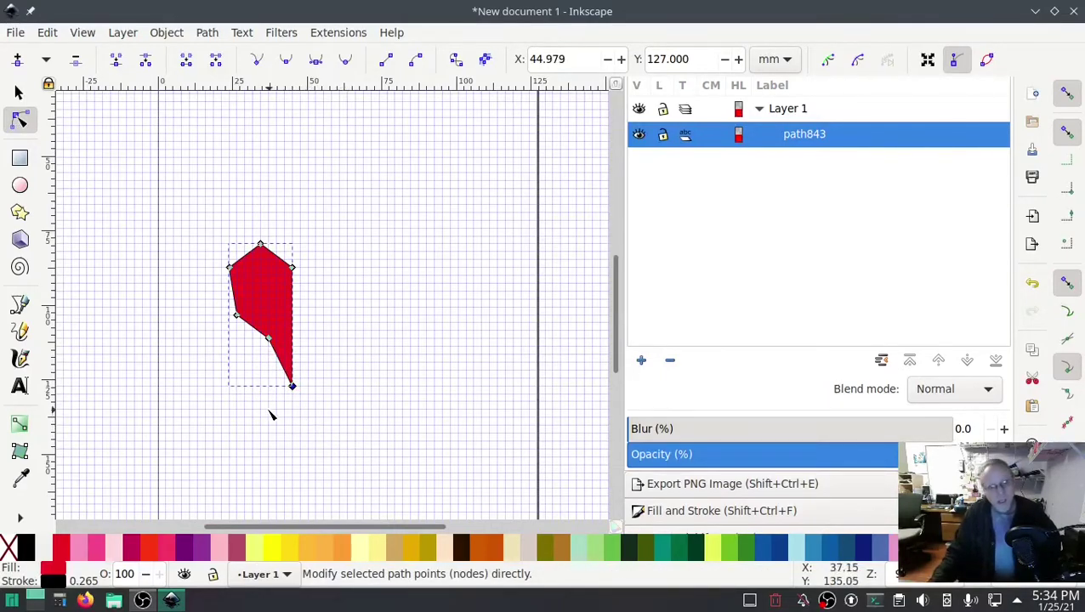
pyautogui.keyDown('ctrl'); pyautogui.scroll(1, 269, 408); pyautogui.keyUp('ctrl')
pyautogui.moveTo(300, 411); pyautogui.dragTo(181, 128)
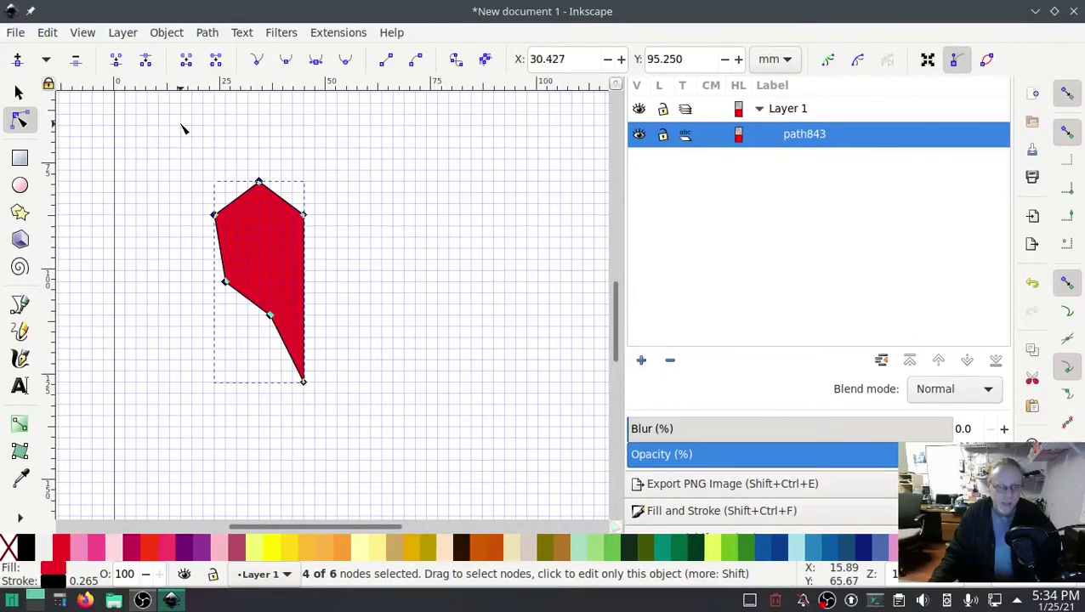
pyautogui.click(320, 60)
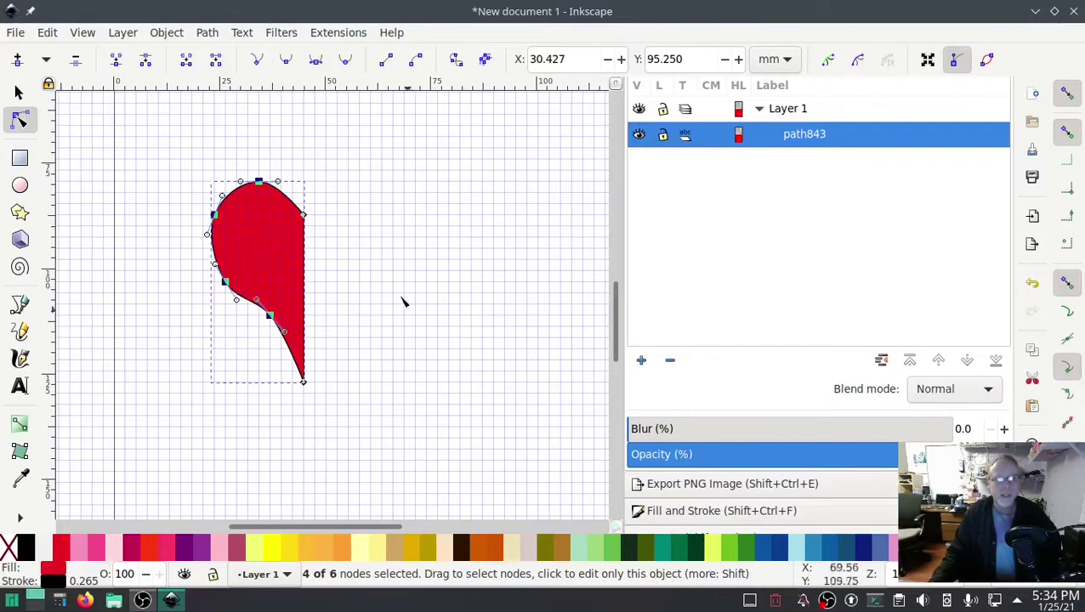
# - Duplicate the half-heart, flip the copy horizontally and move it right to complete the heart
pyautogui.click(19, 91)
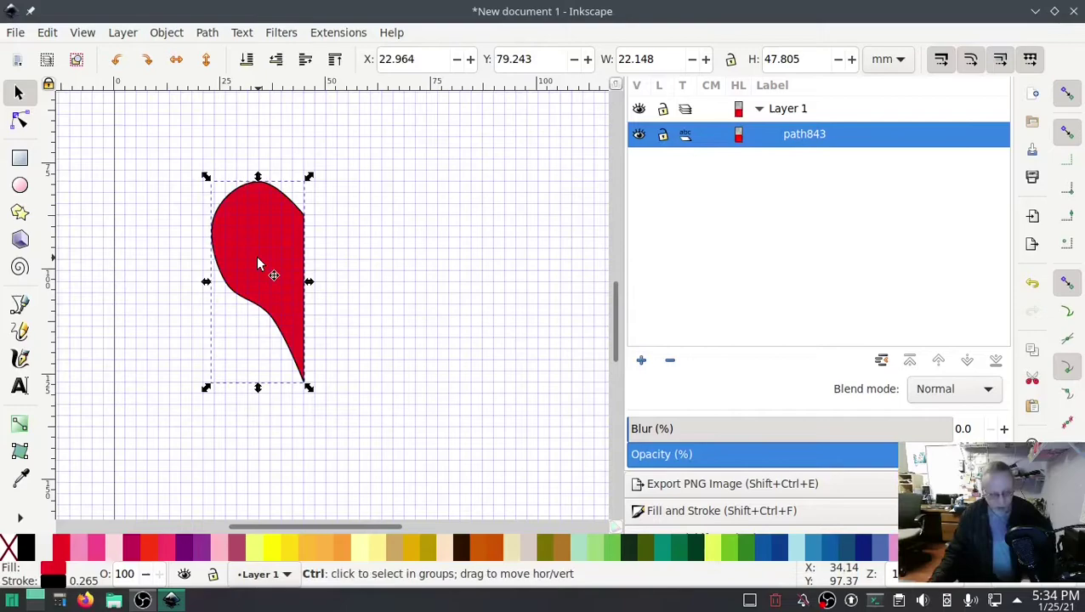
pyautogui.hotkey('ctrl', 'd')
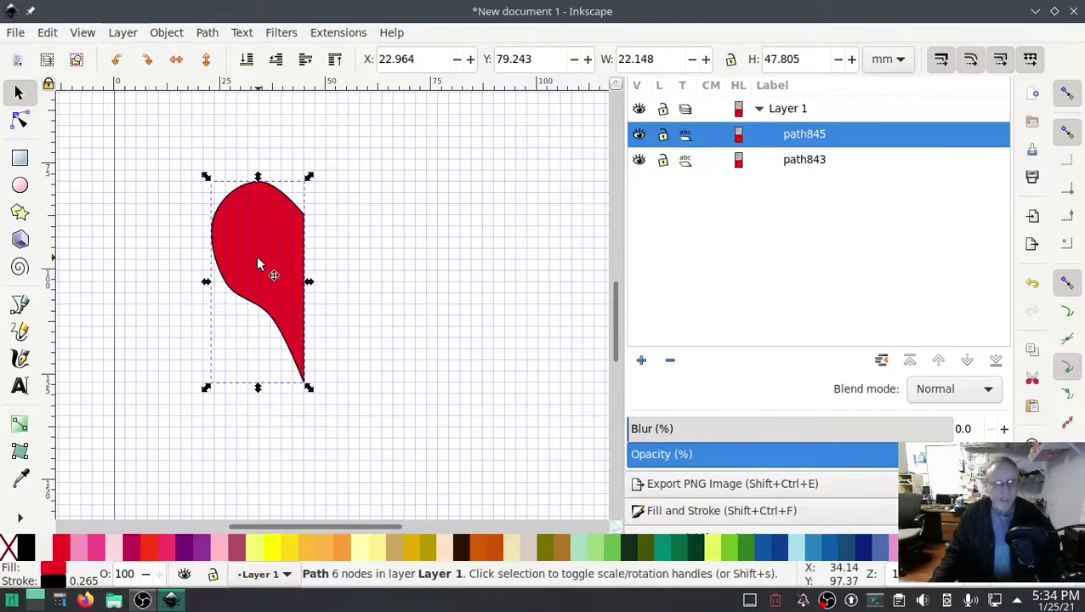
pyautogui.click(176, 58)
pyautogui.moveTo(271, 259); pyautogui.dragTo(359, 258)
pyautogui.click(477, 293)
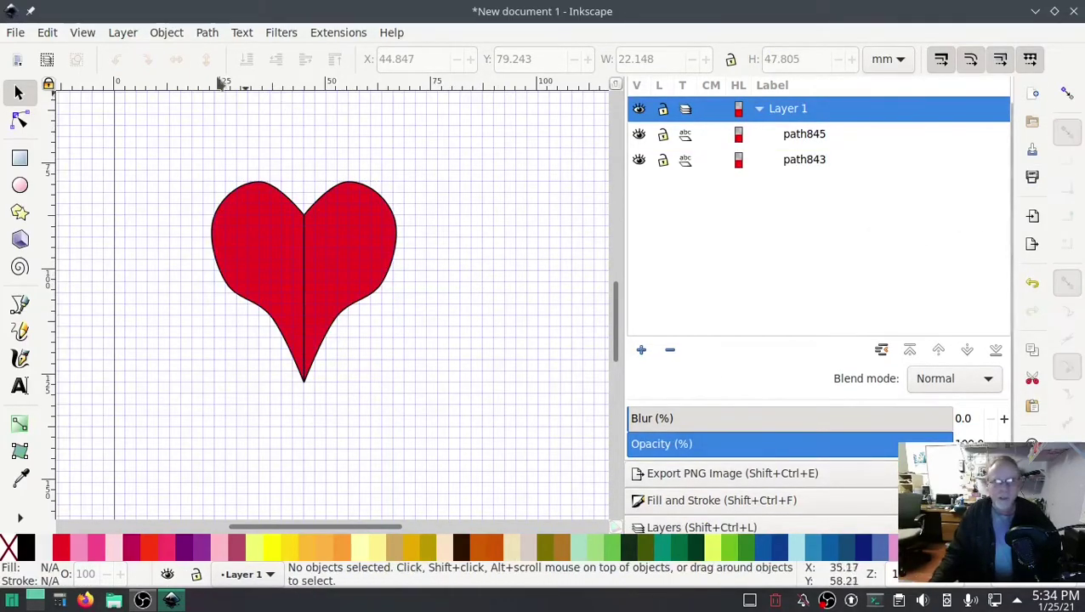
# - Hide the page grid and select both heart halves
pyautogui.click(83, 32)
pyautogui.click(102, 173)
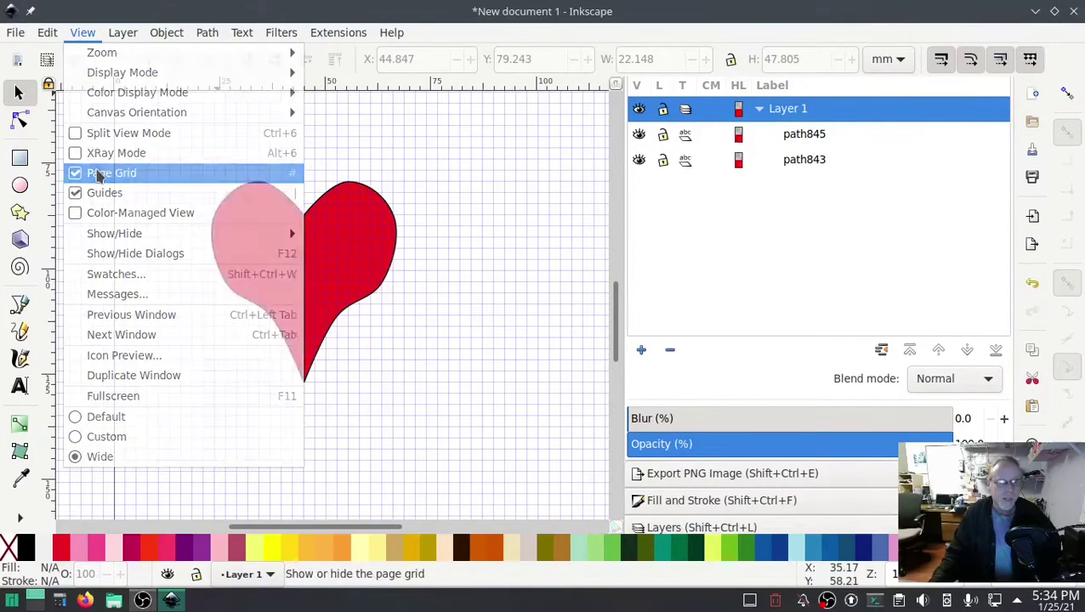
pyautogui.moveTo(508, 422); pyautogui.dragTo(144, 153)
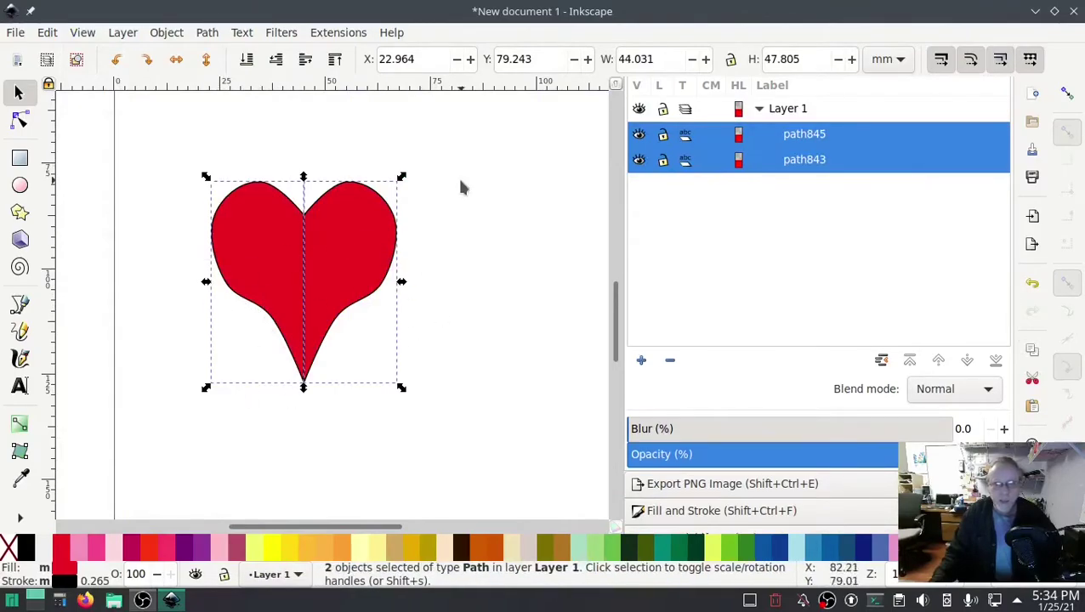
# - Union the two halves into one heart and place a duplicate overlapping it down-right
pyautogui.click(208, 33)
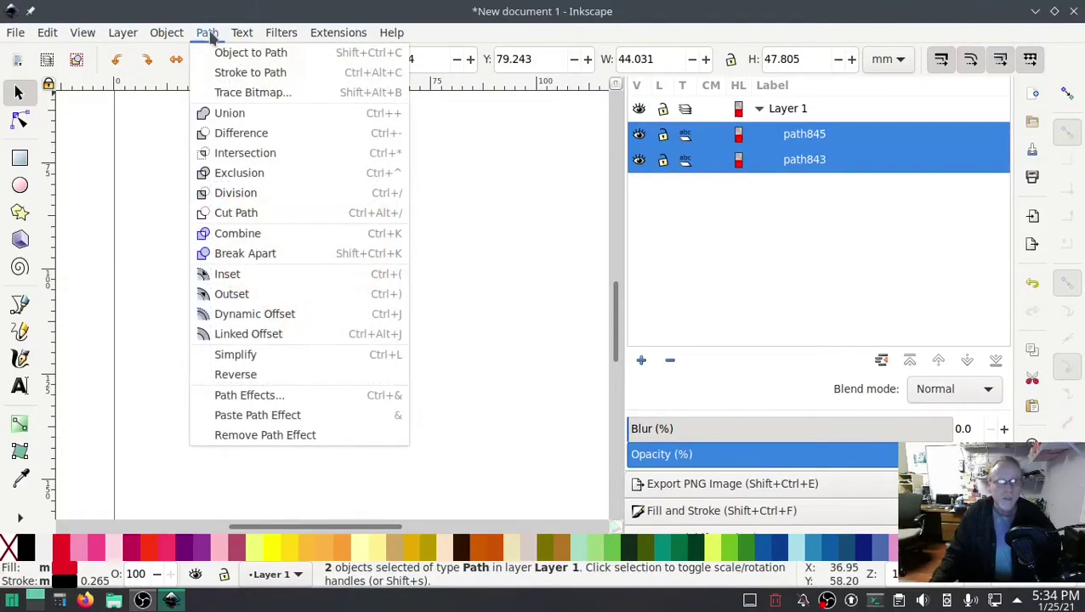
pyautogui.click(221, 115)
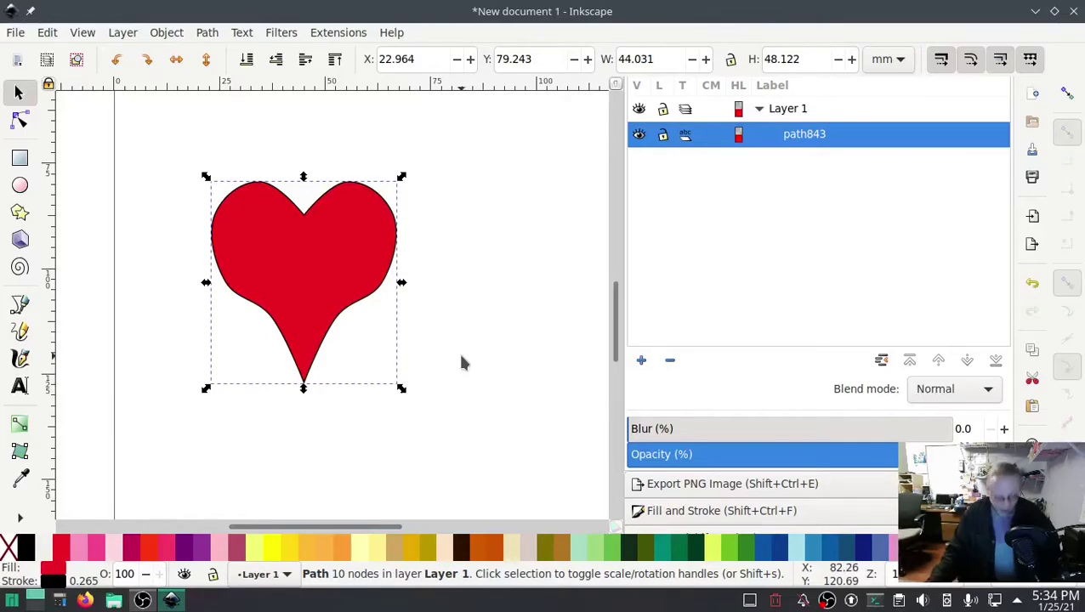
pyautogui.press('ctrl')
pyautogui.hotkey('ctrl', 'd')
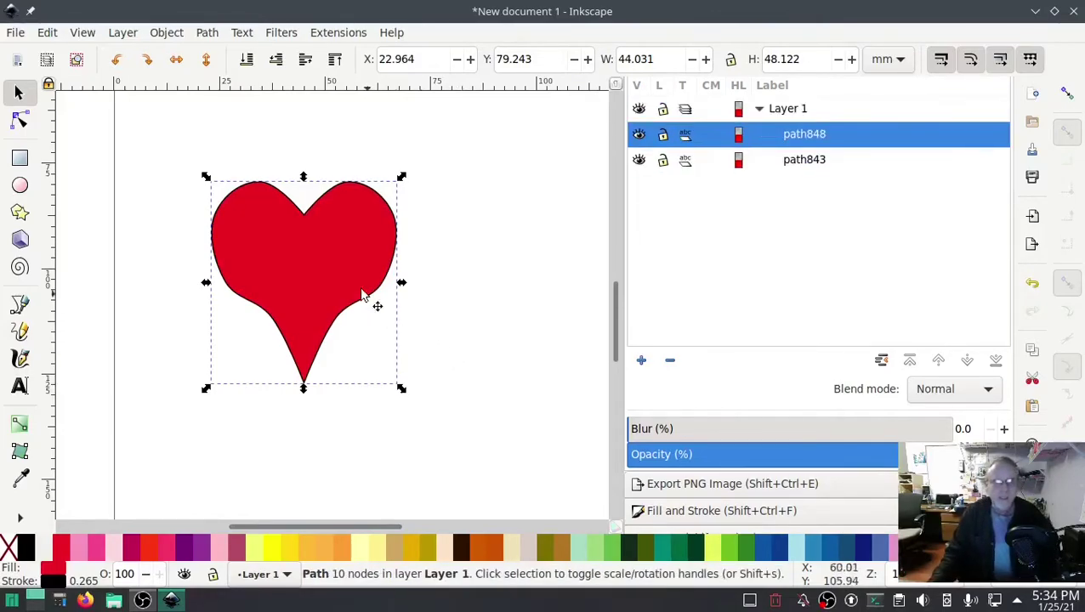
pyautogui.moveTo(360, 293); pyautogui.dragTo(399, 302)
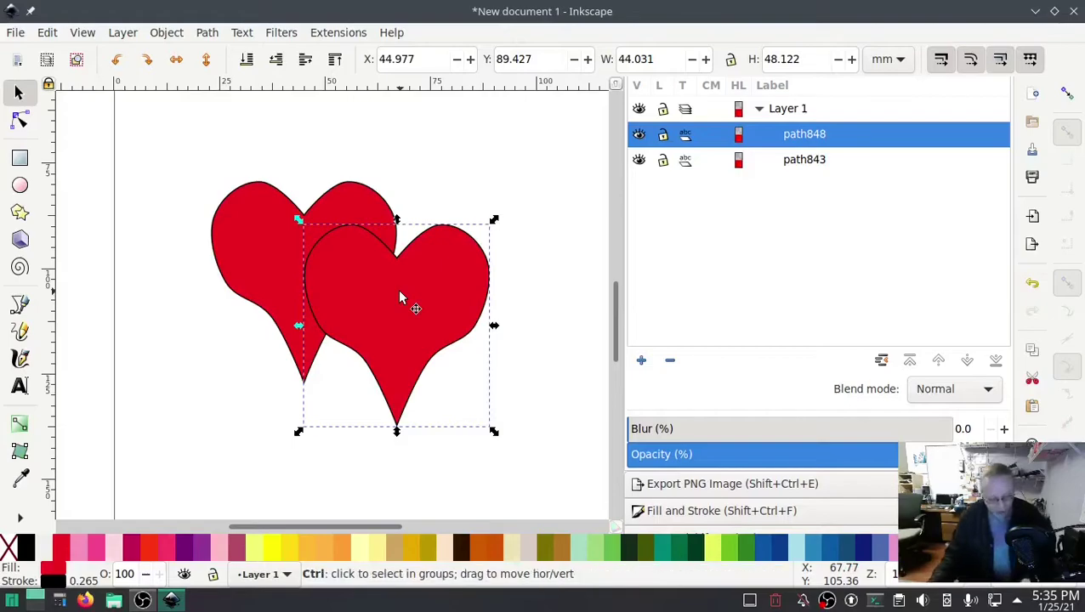
# - Duplicate the heart again, move that copy up above the others, and select both overlapping hearts
pyautogui.hotkey('ctrl', 'd')
pyautogui.moveTo(405, 314); pyautogui.dragTo(458, 477)
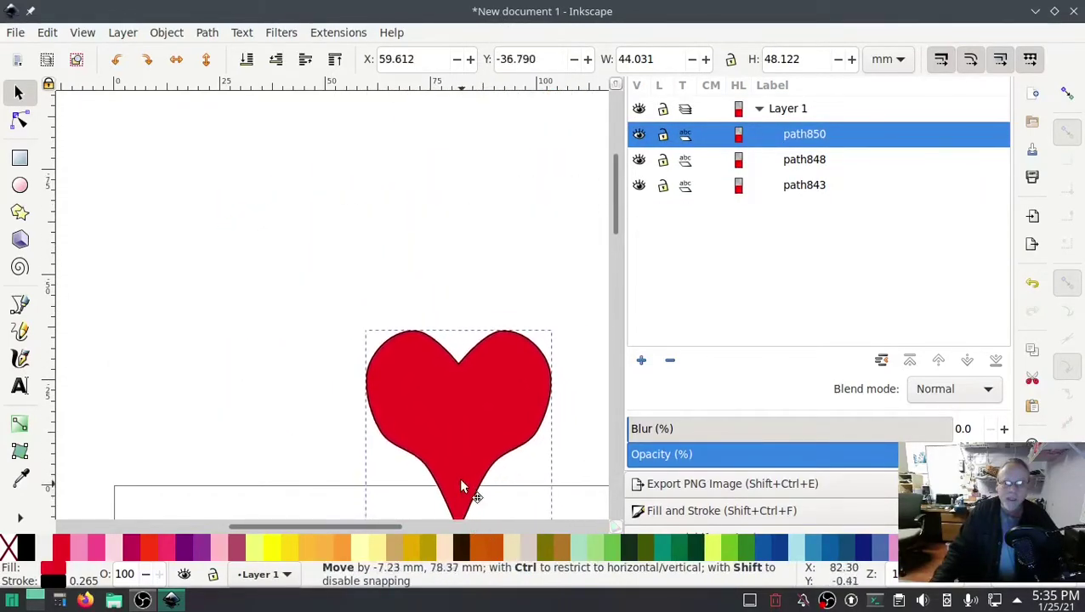
pyautogui.scroll(-5, 255, 450)
pyautogui.scroll(-12, 259, 451)
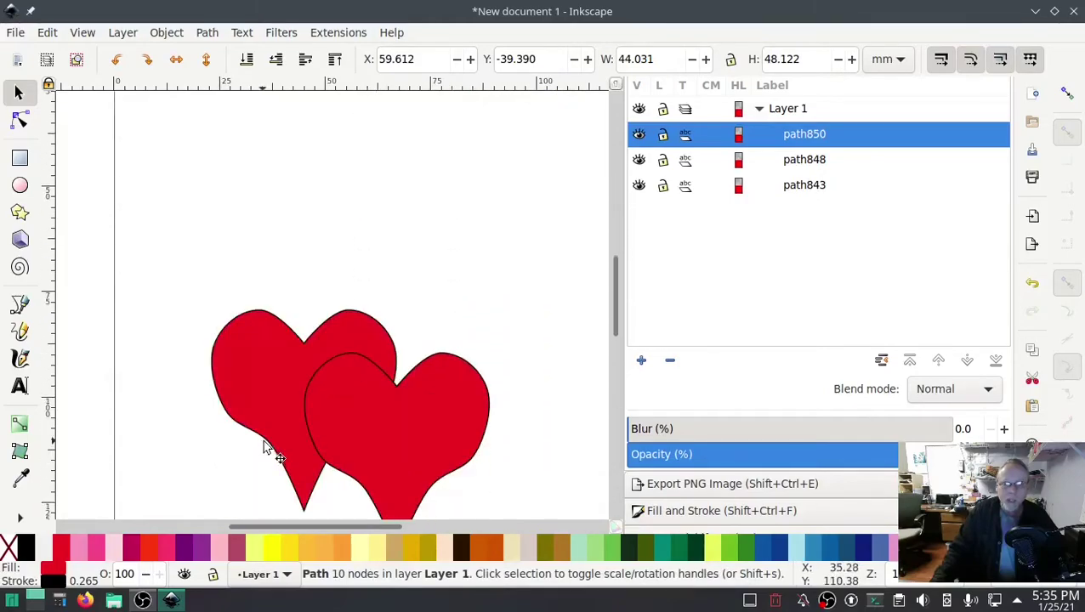
pyautogui.click(389, 228)
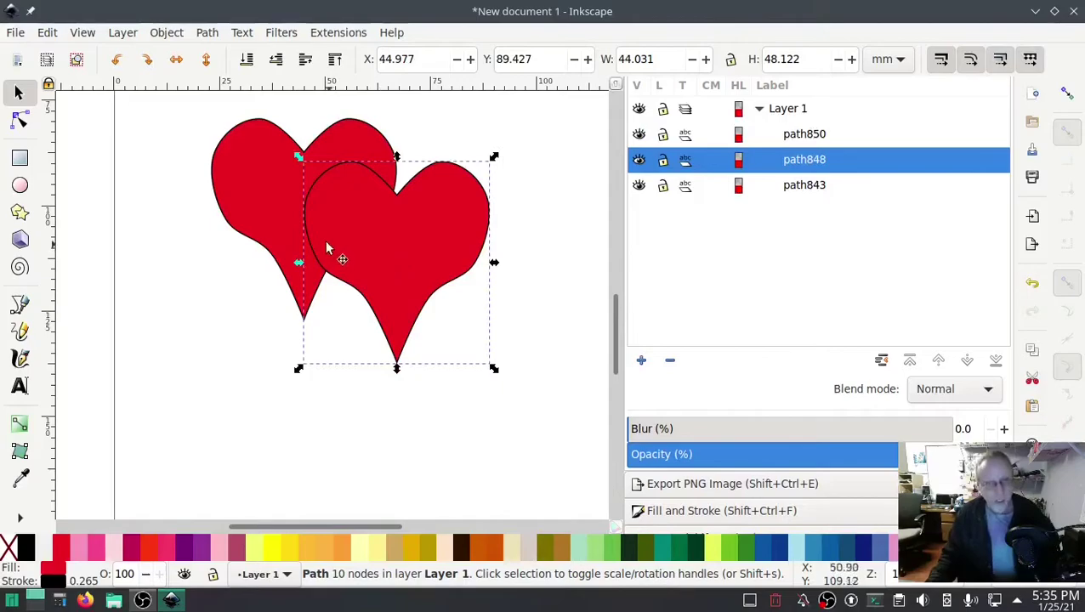
pyautogui.keyDown('shift'); pyautogui.click(255, 182); pyautogui.keyUp('shift')
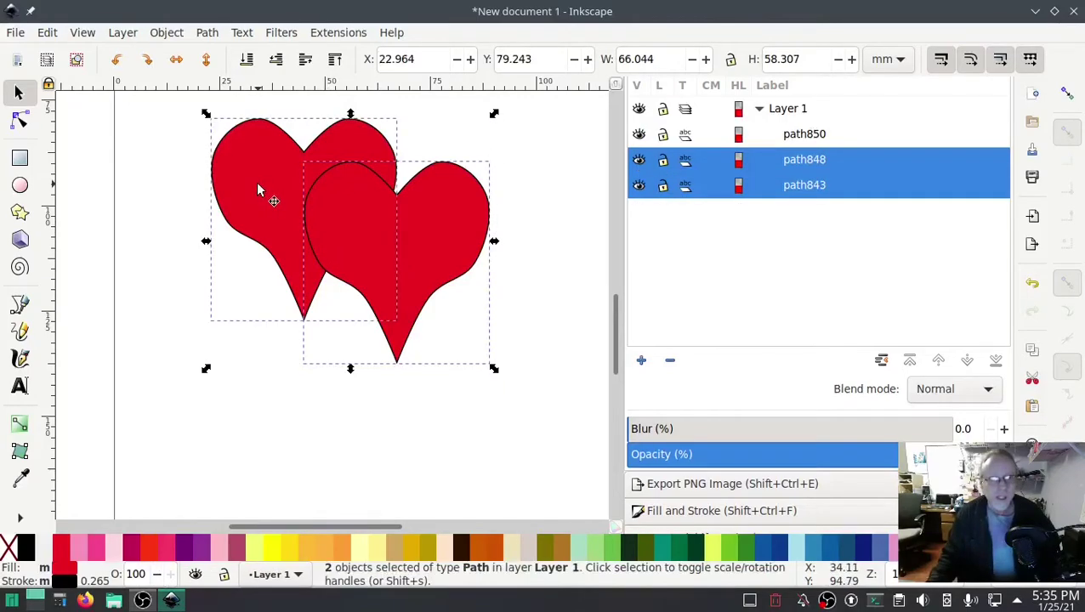
# - Cut the right heart out of the left with Path > Difference, then fit the shrunk spare heart into the gap
pyautogui.click(207, 32)
pyautogui.click(228, 134)
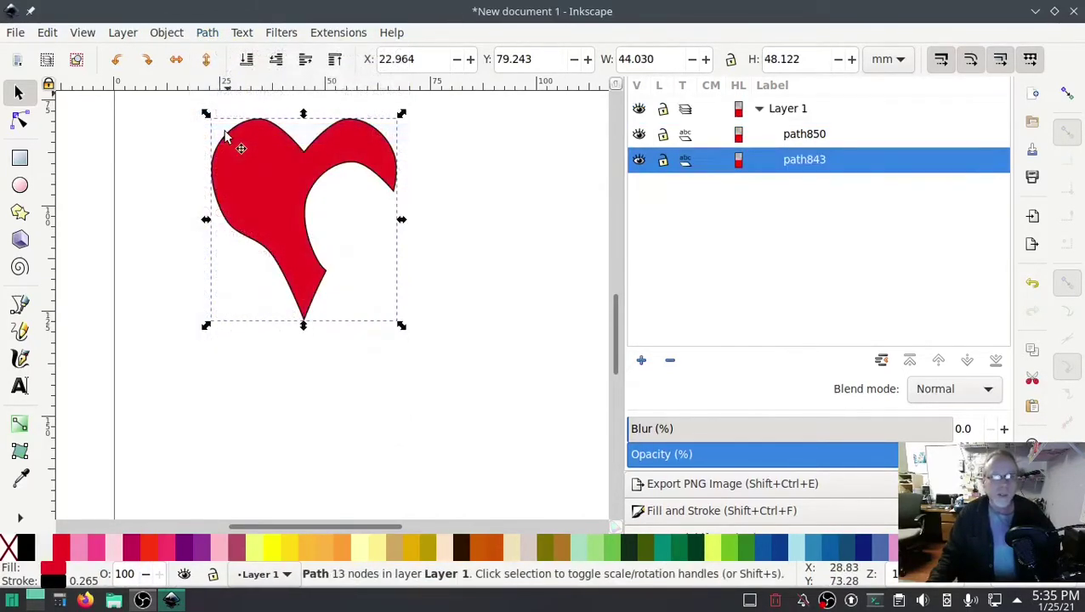
pyautogui.scroll(8, 486, 201)
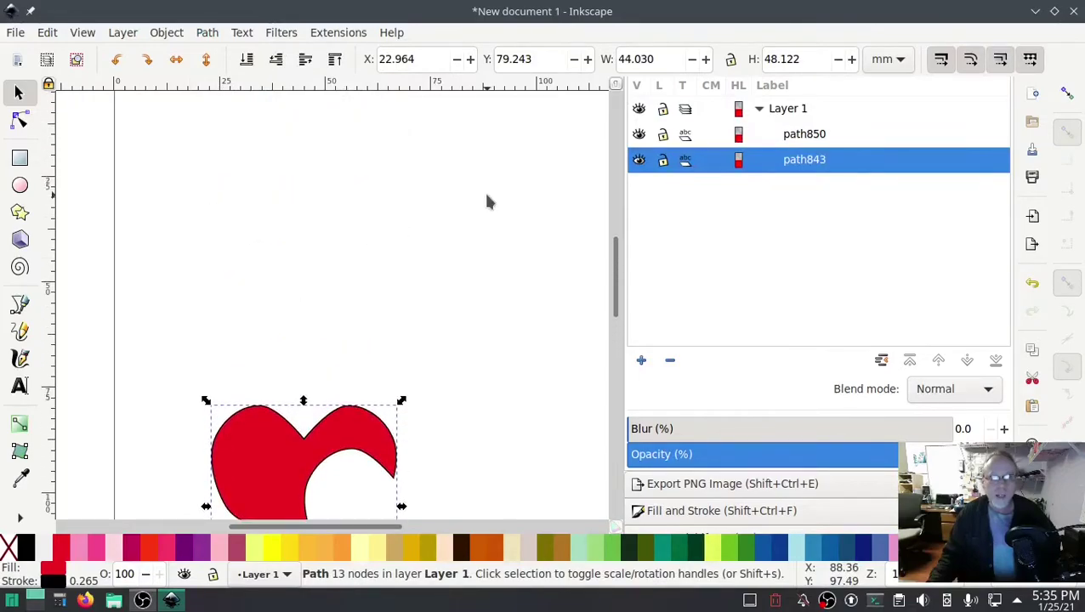
pyautogui.moveTo(459, 126); pyautogui.dragTo(474, 458)
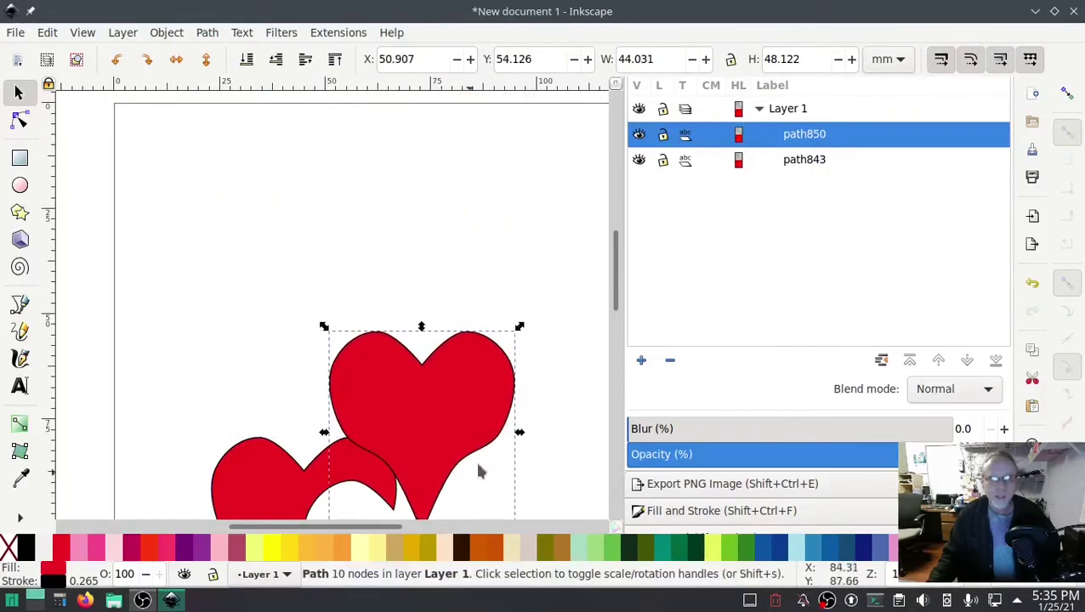
pyautogui.scroll(-3, 545, 425)
pyautogui.moveTo(420, 298); pyautogui.dragTo(400, 384)
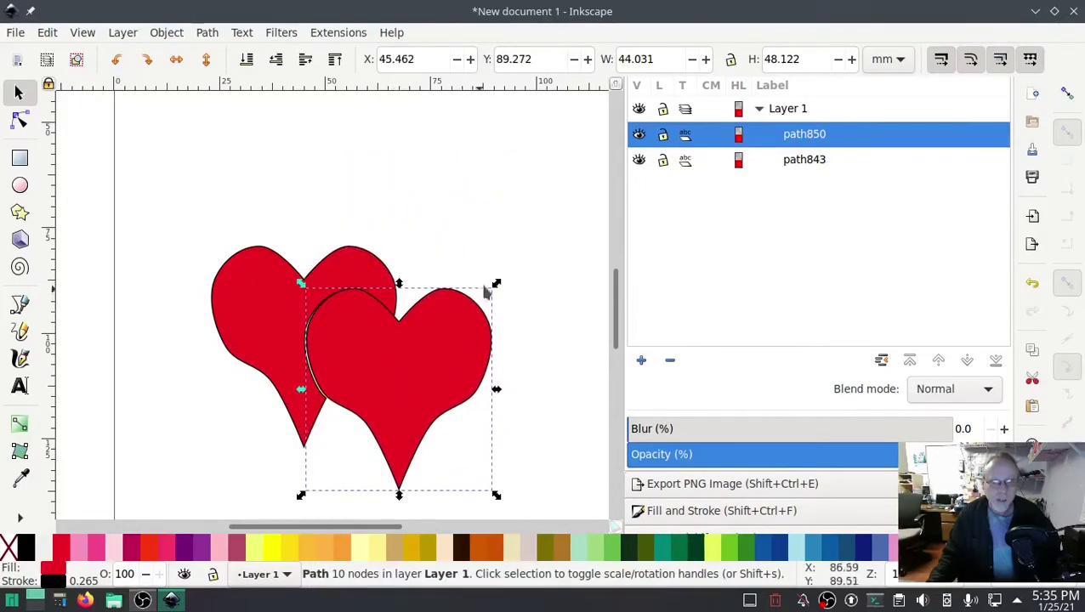
pyautogui.moveTo(498, 286); pyautogui.dragTo(490, 286)
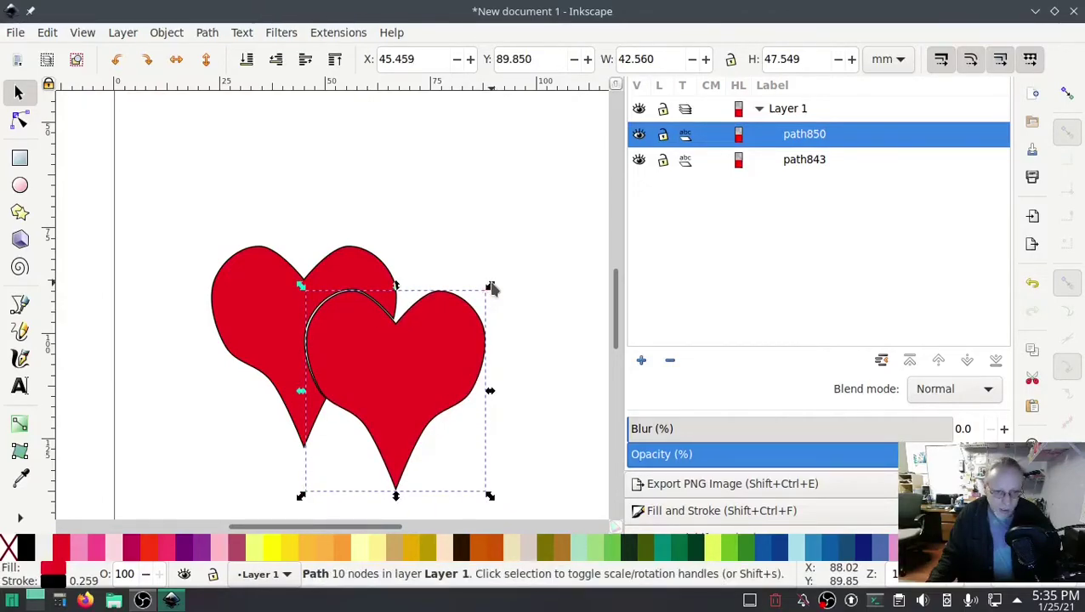
pyautogui.click(528, 355)
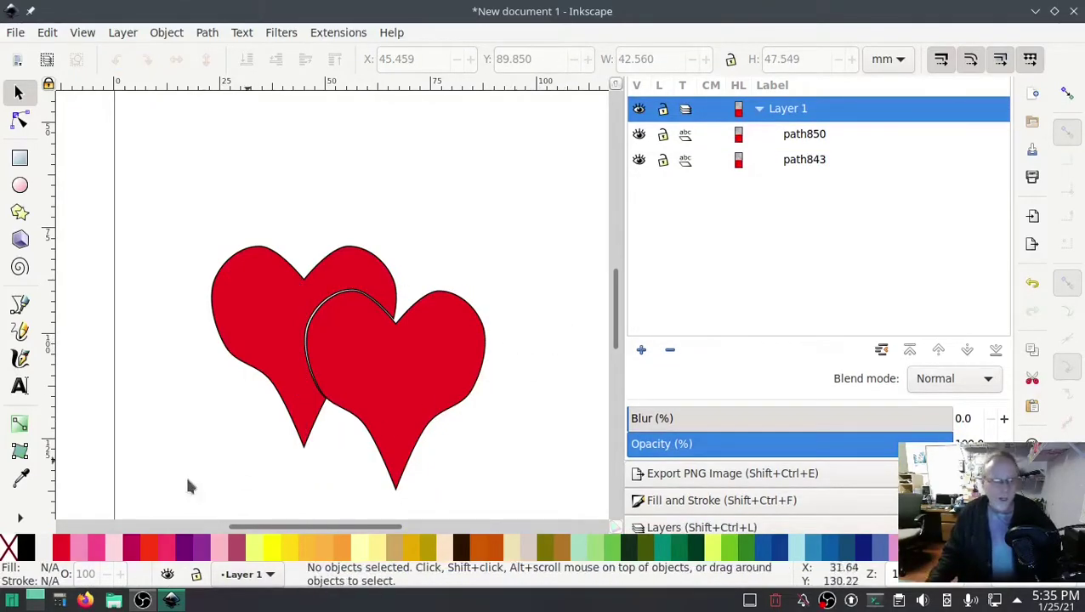
# - Remove both hearts' fill and set their stroke width to 0.5 px
pyautogui.moveTo(515, 493); pyautogui.dragTo(148, 188)
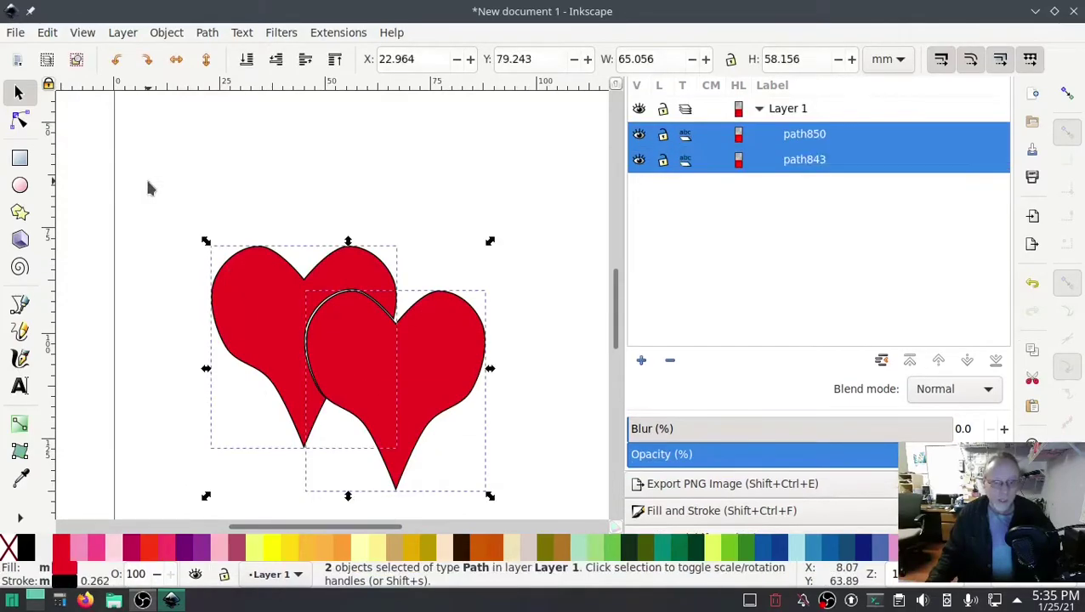
pyautogui.click(7, 547)
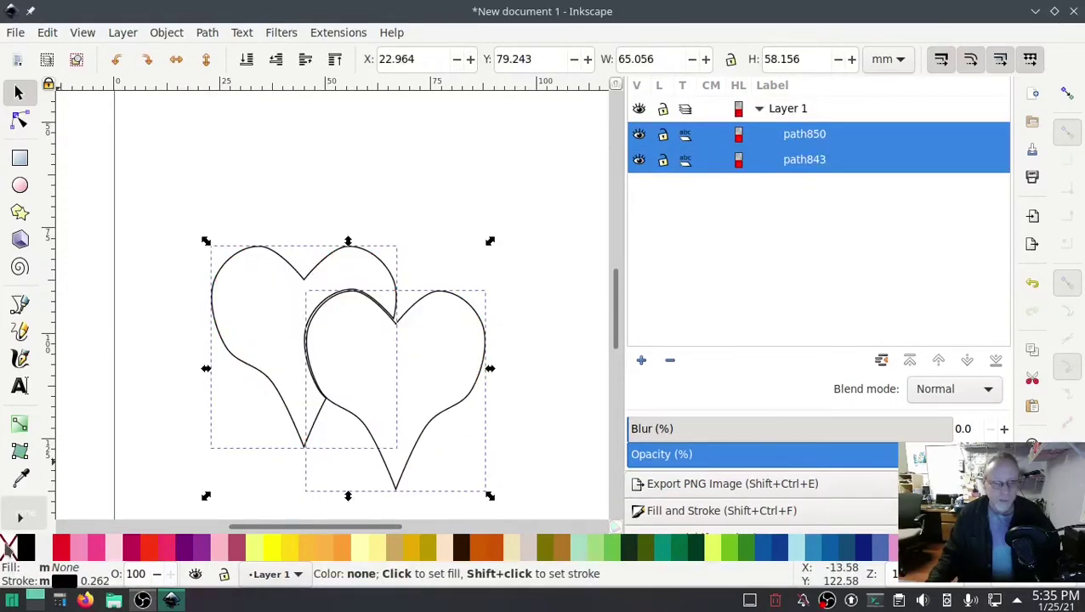
pyautogui.scroll(-2, 818, 299)
pyautogui.scroll(-2, 818, 300)
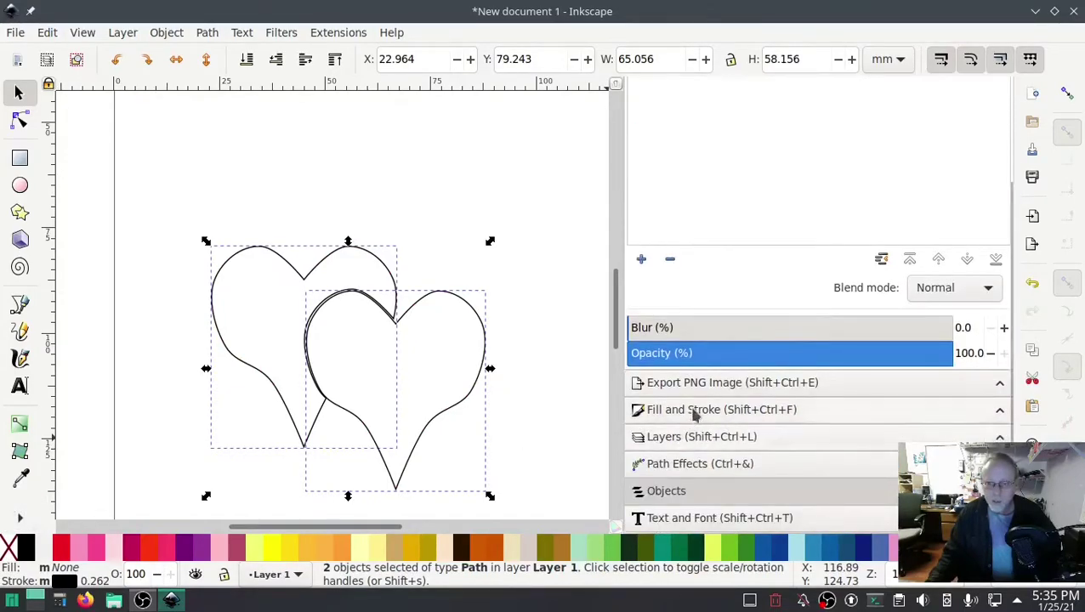
pyautogui.click(694, 411)
pyautogui.scroll(2, 897, 212)
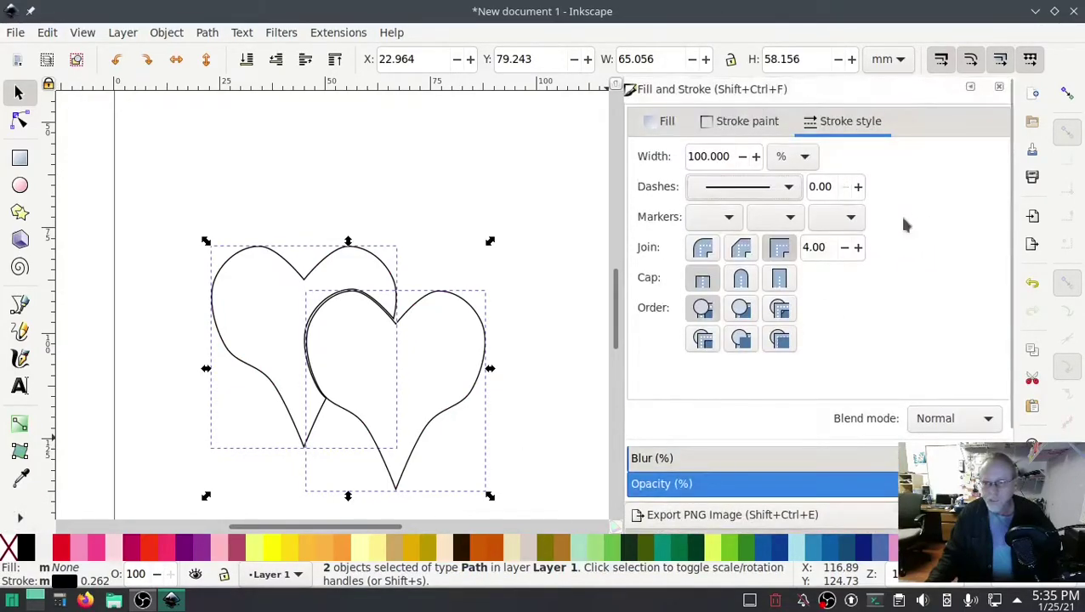
pyautogui.click(790, 157)
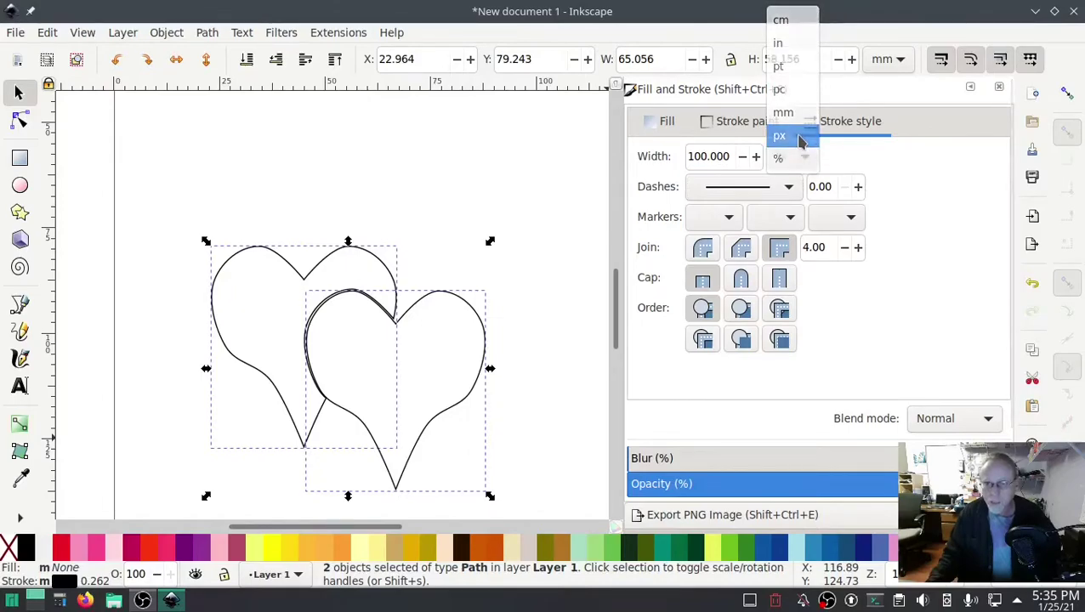
pyautogui.click(798, 138)
pyautogui.moveTo(762, 156); pyautogui.dragTo(682, 158)
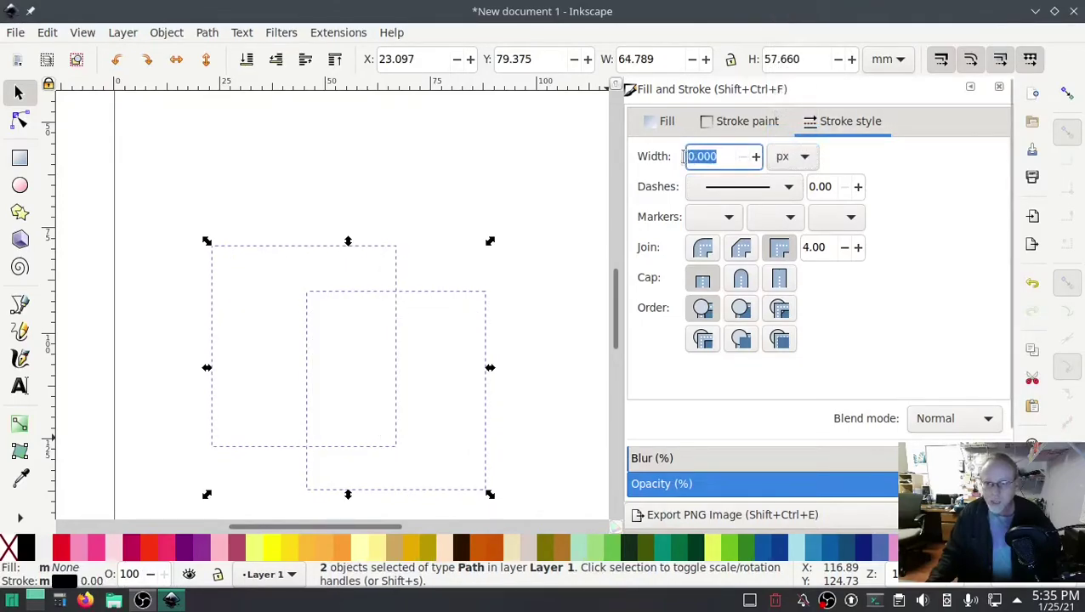
pyautogui.write('.5')
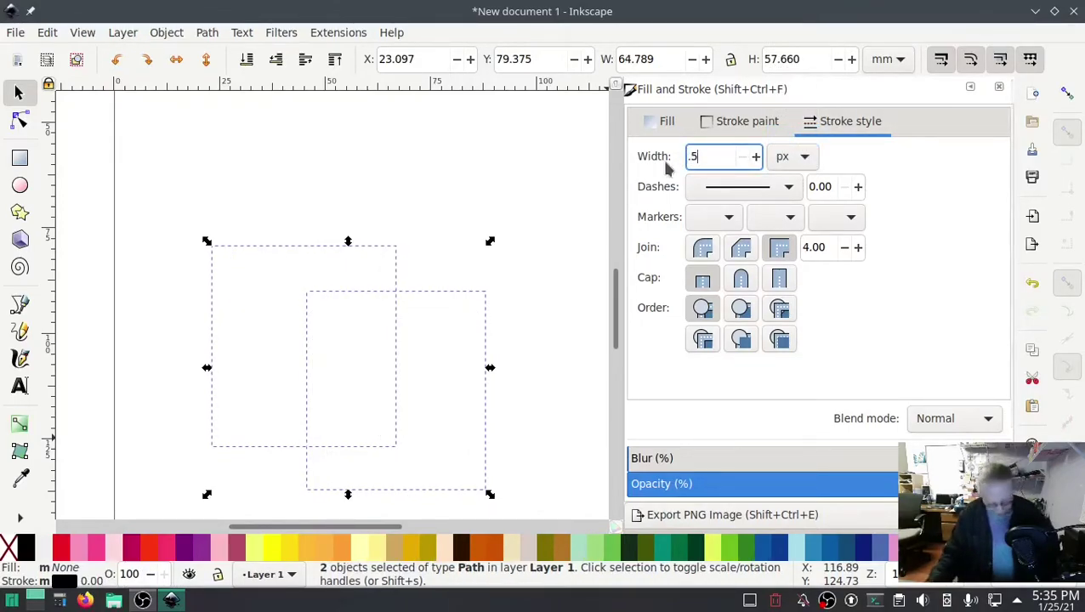
pyautogui.press('Return')
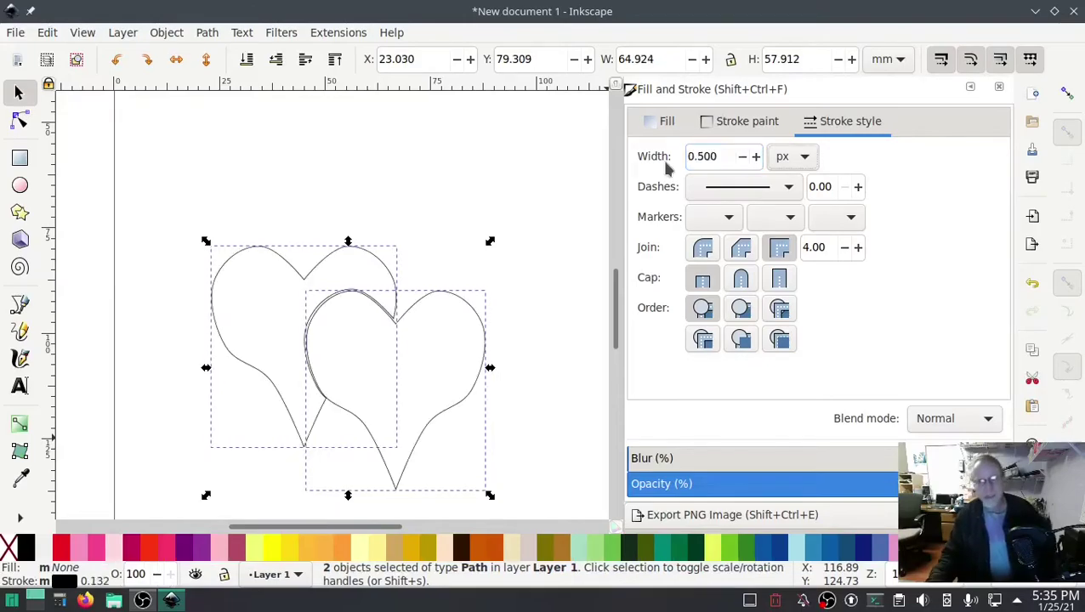
pyautogui.click(538, 202)
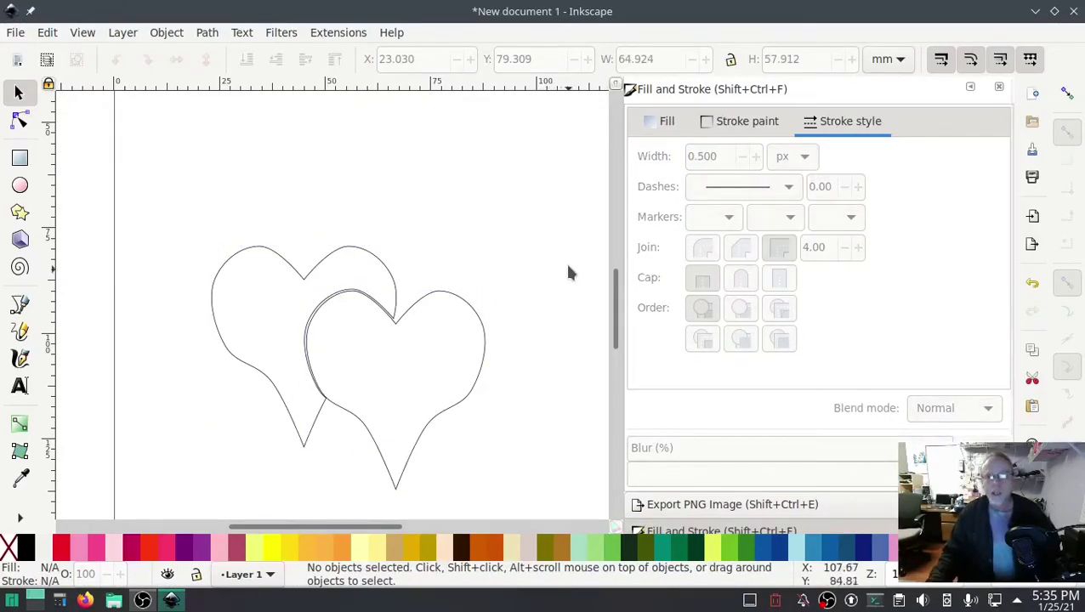
# - Give both hearts' outlines a dotted dash pattern, then reselect both hearts
pyautogui.moveTo(487, 504); pyautogui.dragTo(163, 228)
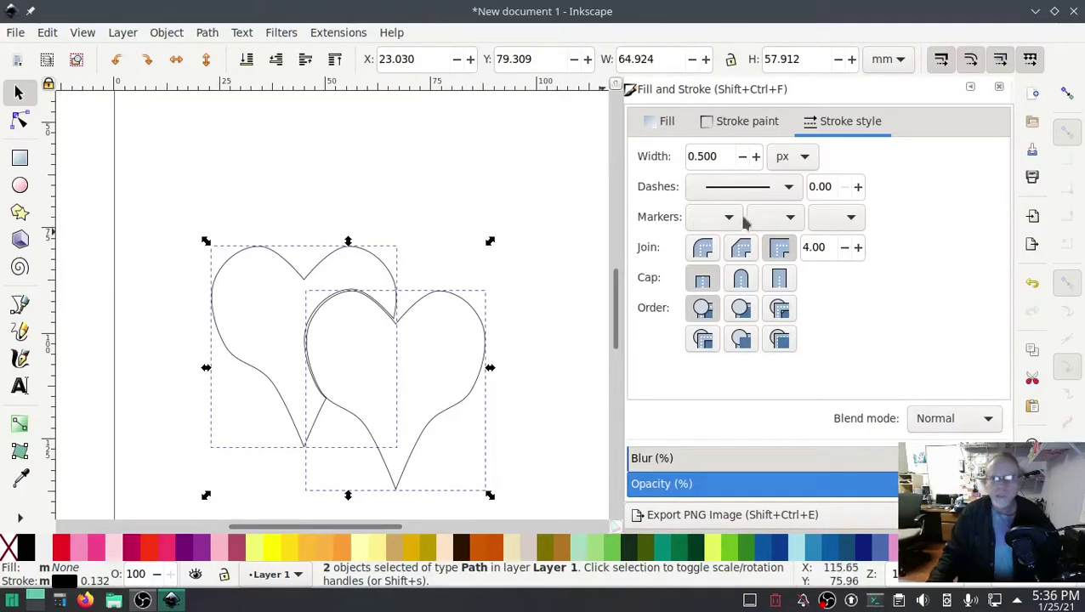
pyautogui.click(790, 189)
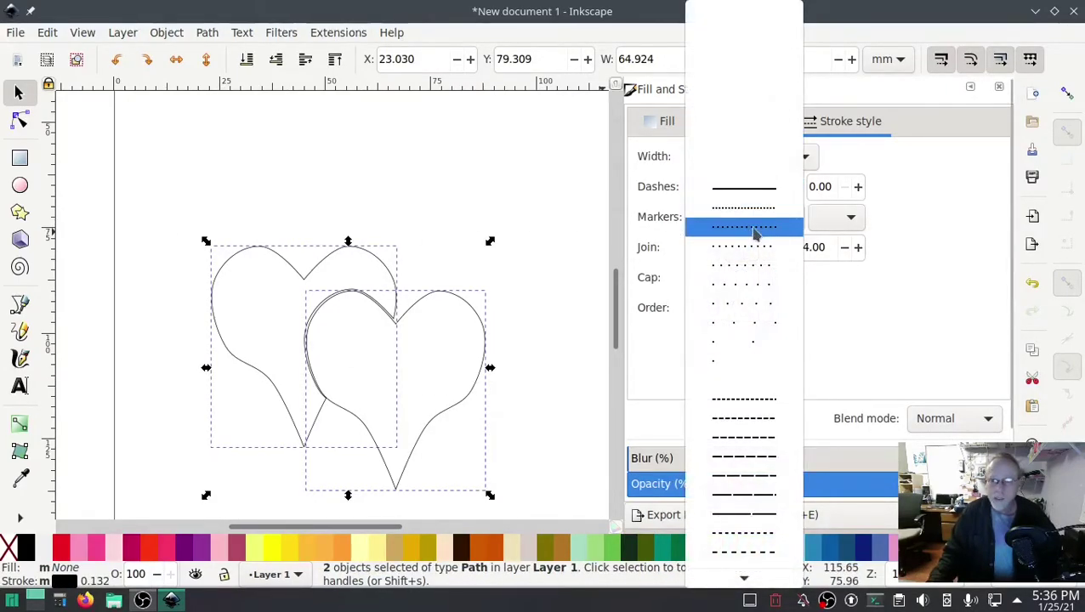
pyautogui.click(746, 233)
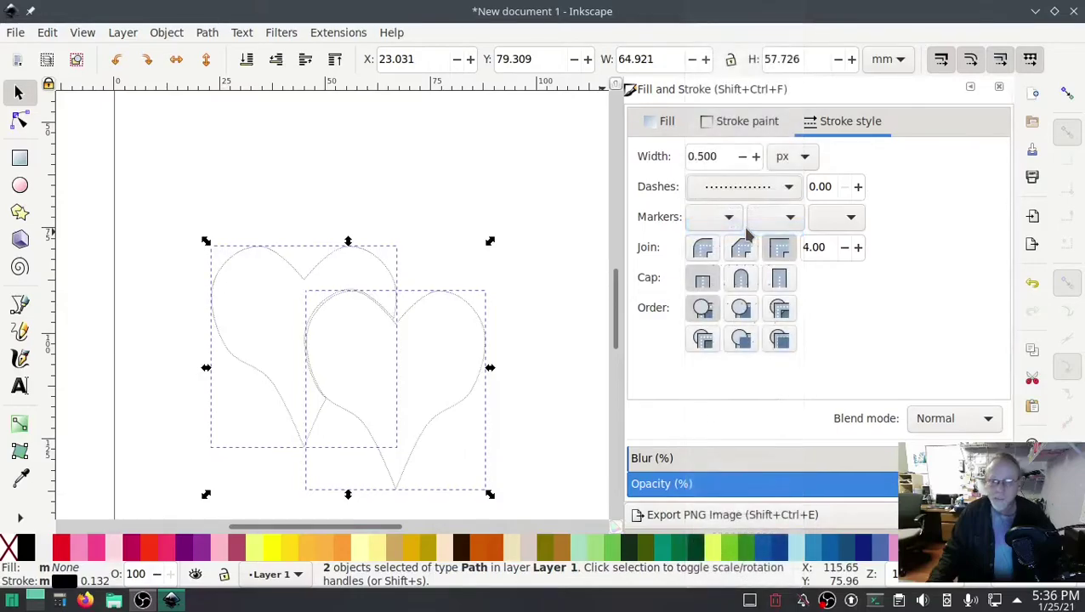
pyautogui.click(538, 347)
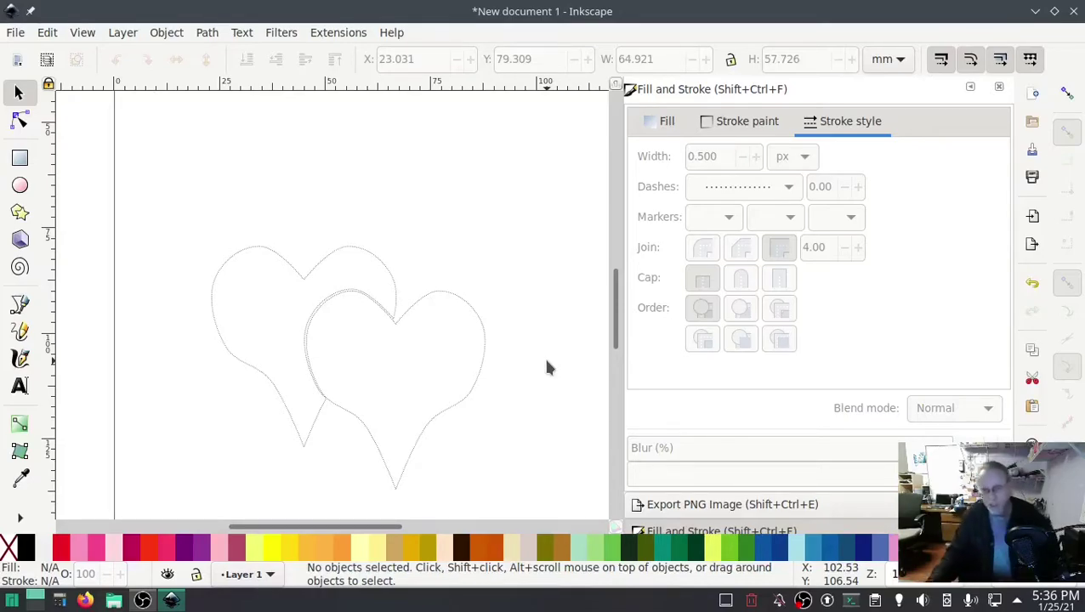
pyautogui.moveTo(510, 503); pyautogui.dragTo(181, 212)
pyautogui.press('ctrl')
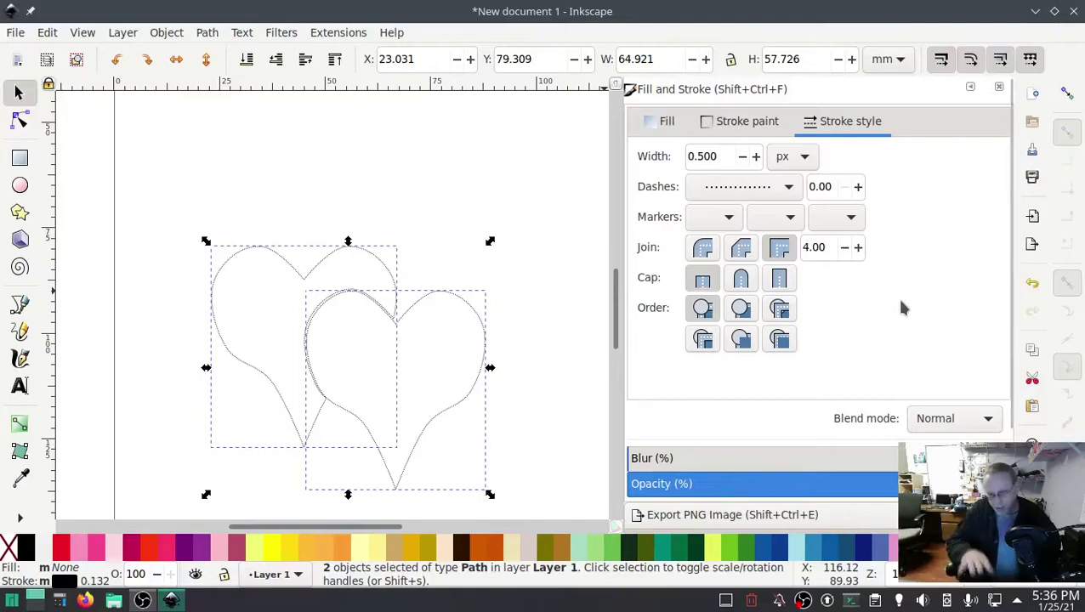
# - Open the Objects panel and select the heart paths path850 and path843
pyautogui.scroll(-5, 892, 322)
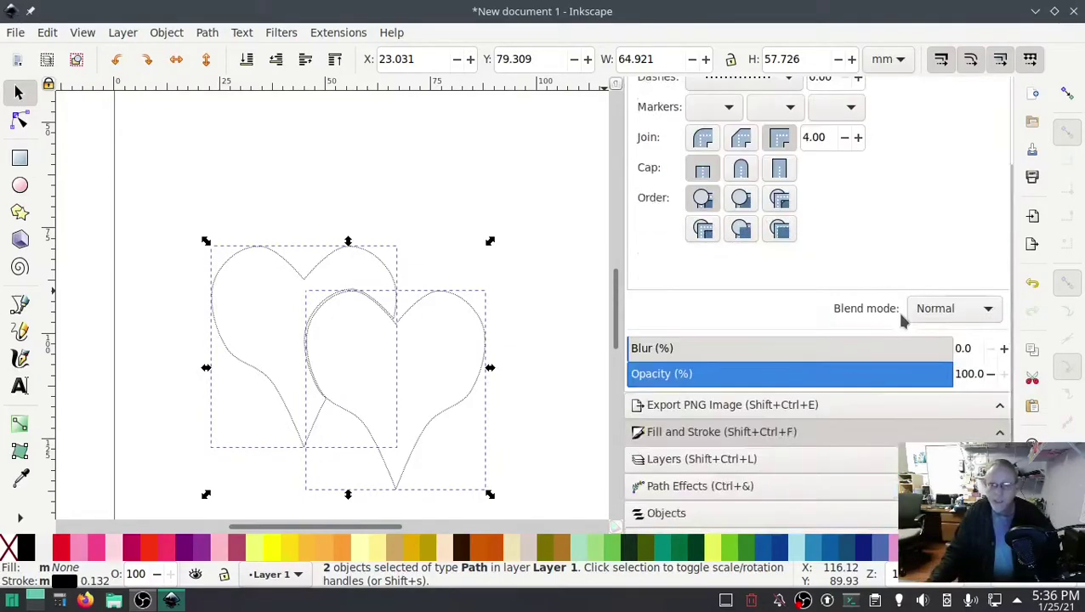
pyautogui.click(682, 491)
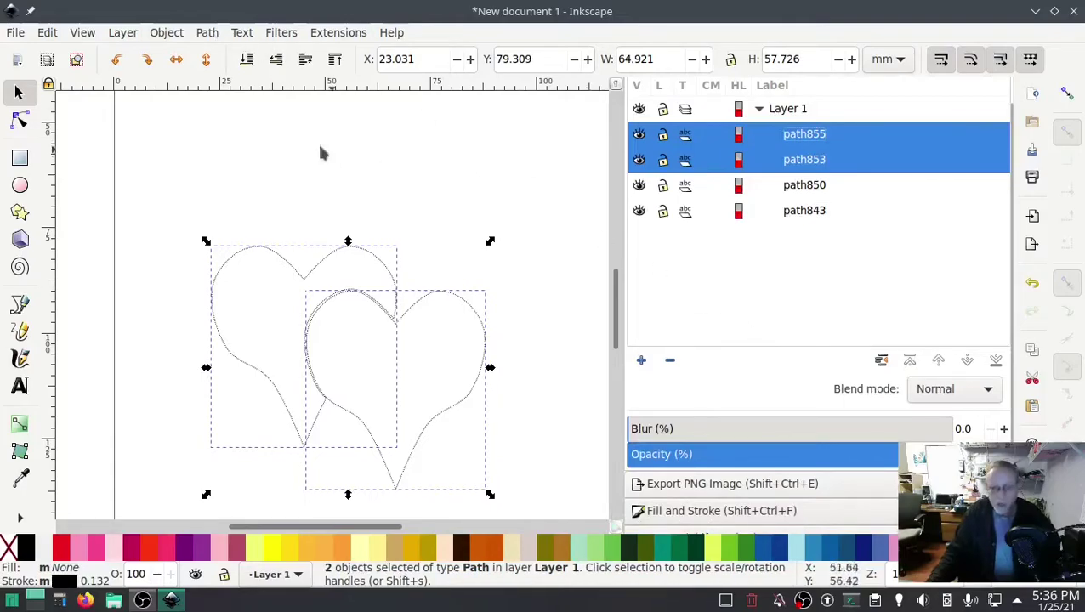
pyautogui.click(168, 34)
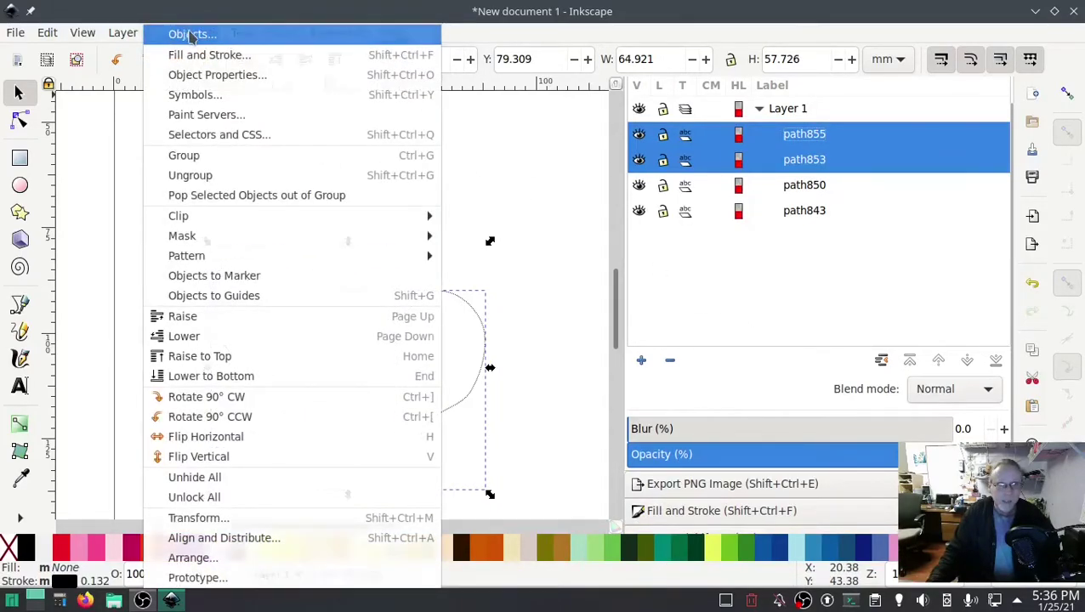
pyautogui.click(183, 34)
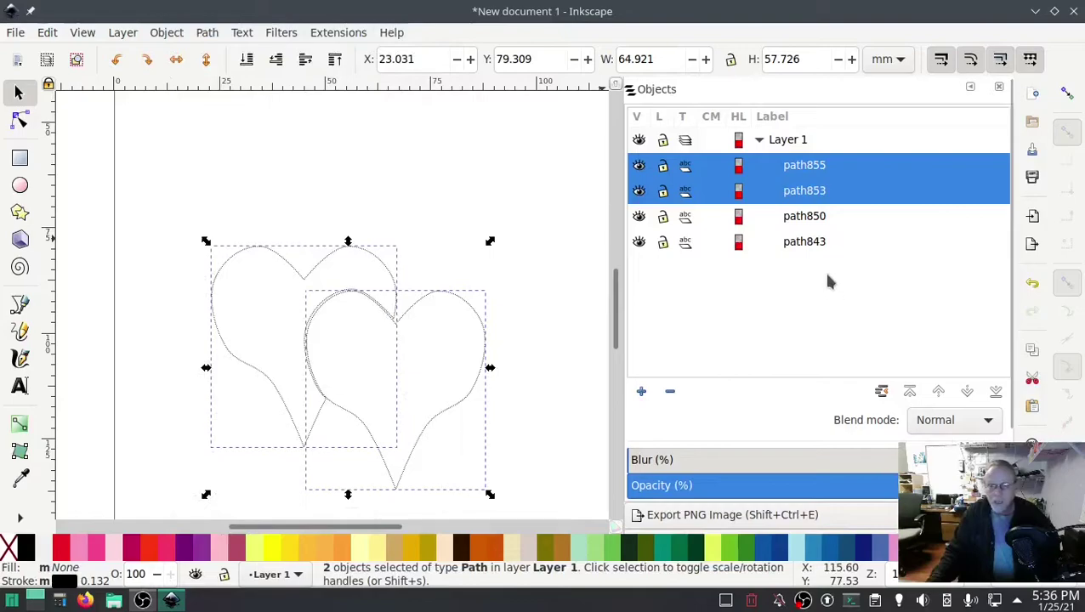
pyautogui.click(804, 220)
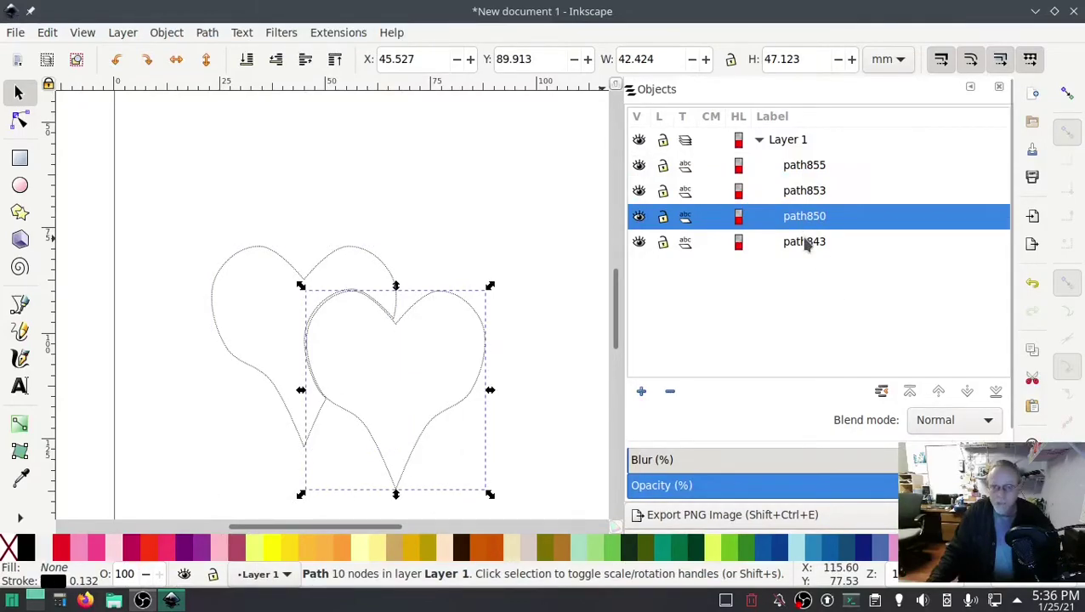
pyautogui.click(807, 245)
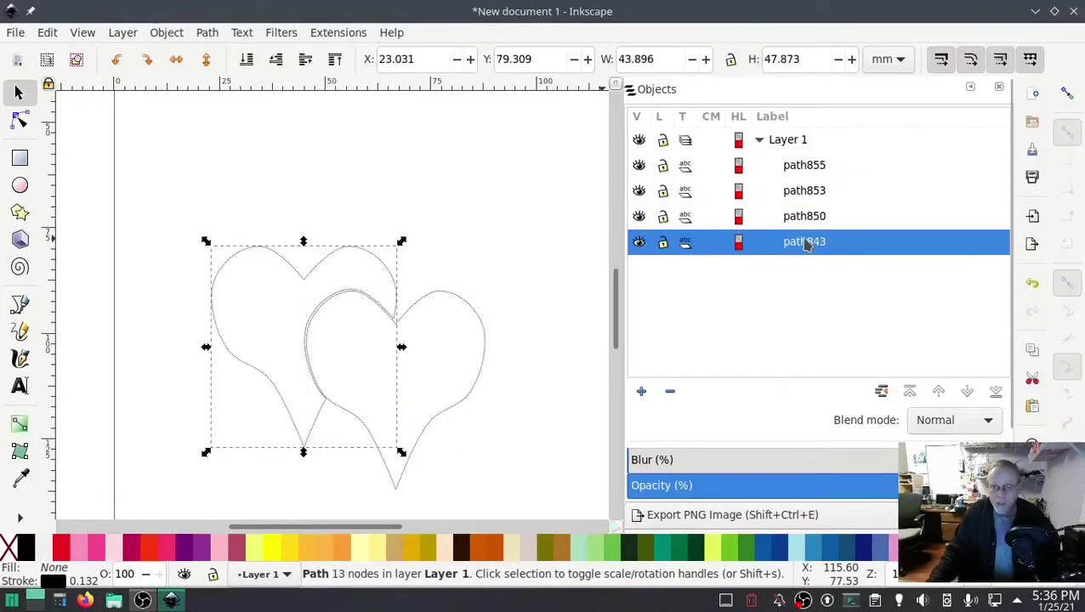
# - Lower path853 below path850, then select path853, path850 and path855
pyautogui.click(790, 193)
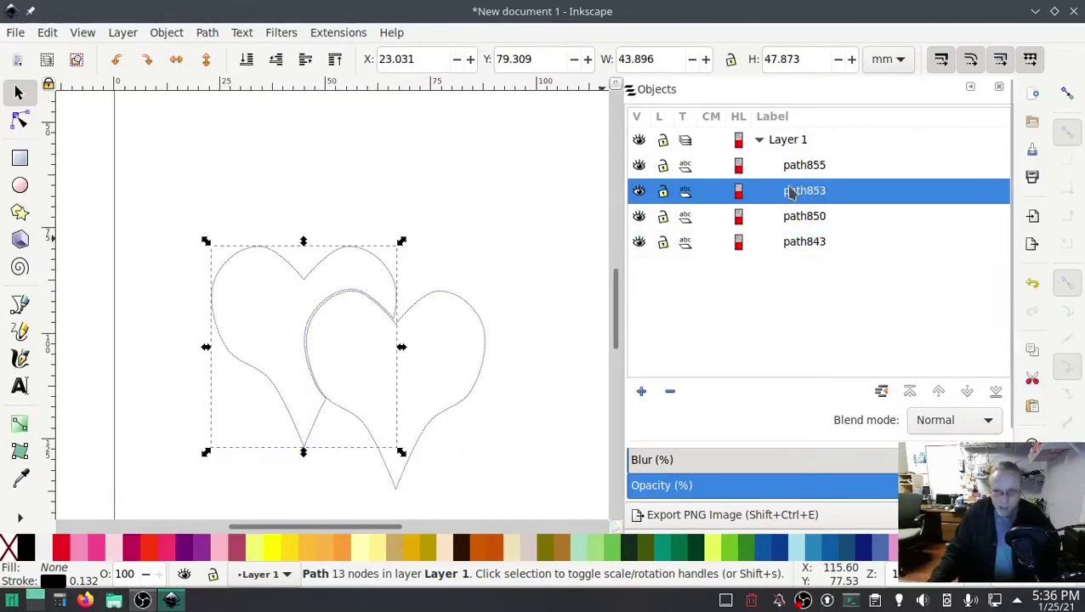
pyautogui.click(966, 390)
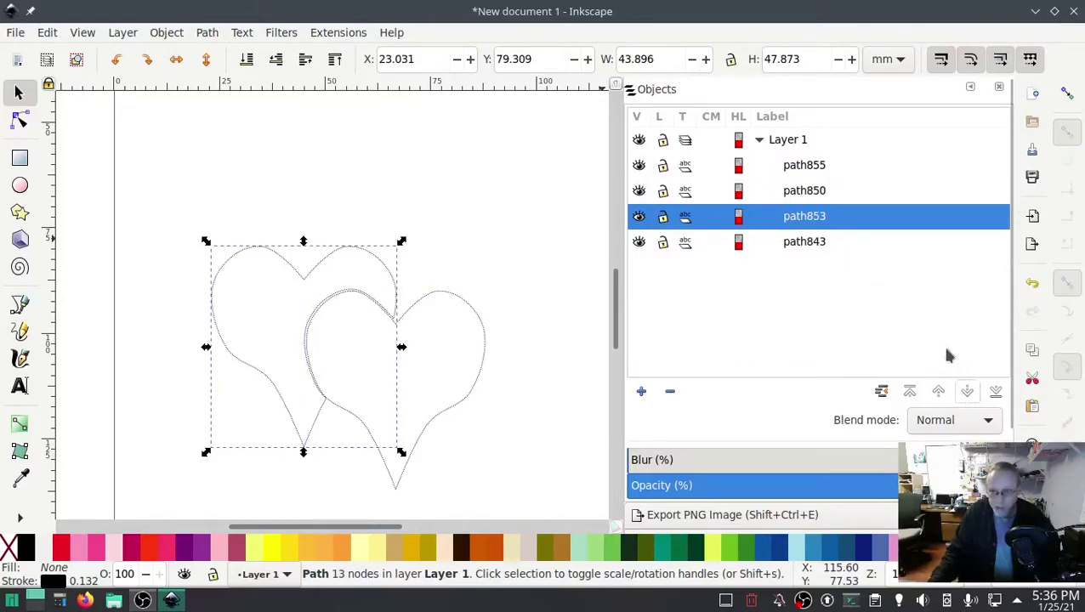
pyautogui.click(808, 241)
pyautogui.click(804, 224)
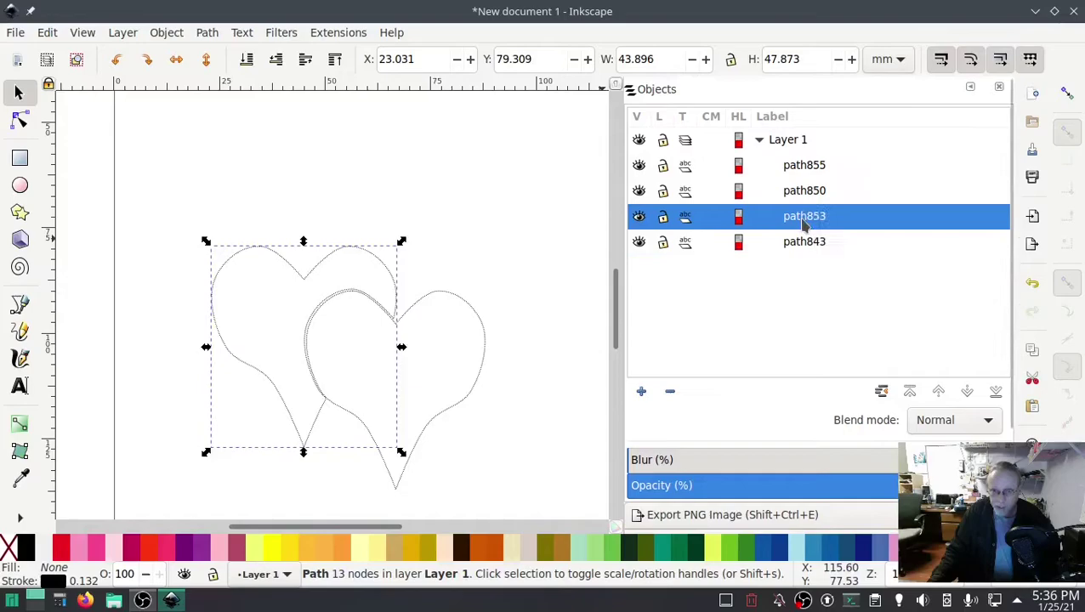
pyautogui.click(802, 192)
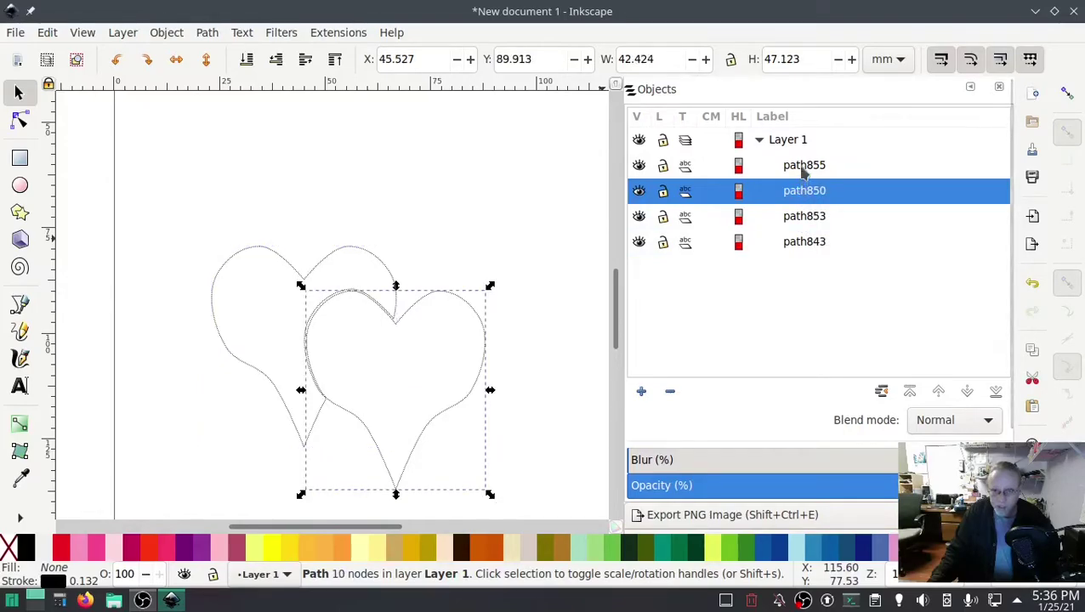
pyautogui.click(803, 168)
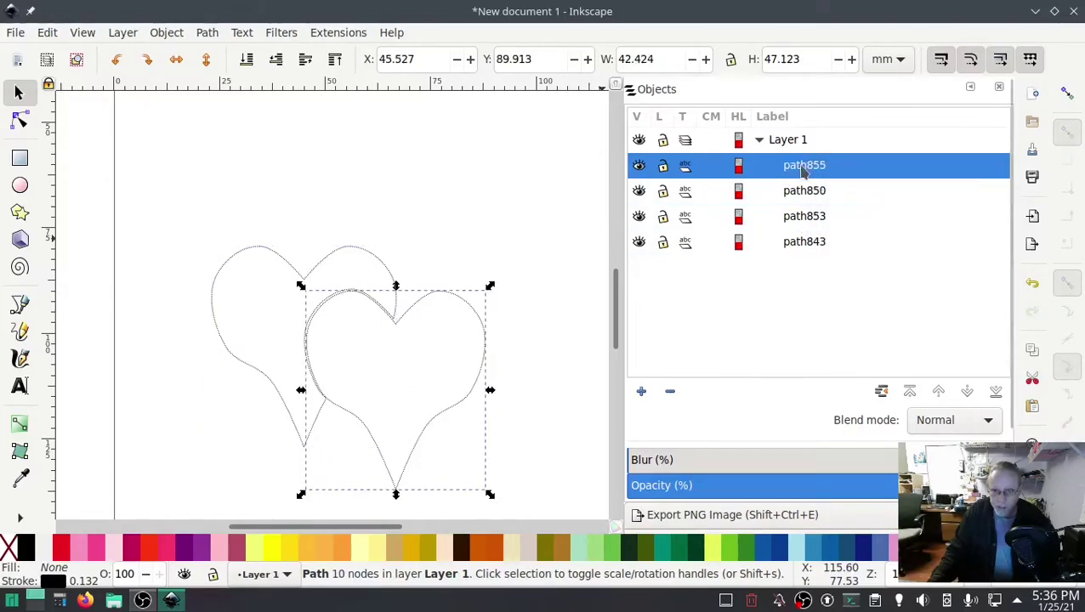
# - Attach Ink/Stitch Stop and Trim commands to all four heart paths, leaving satin cut point unticked
pyautogui.keyDown('shift'); pyautogui.click(800, 245); pyautogui.keyUp('shift')
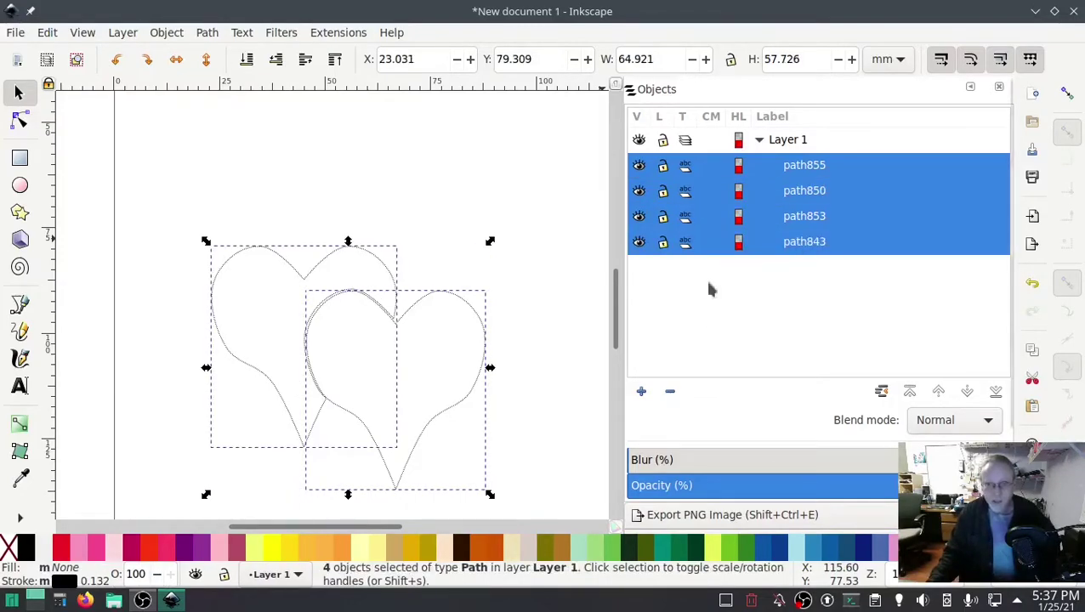
pyautogui.click(332, 34)
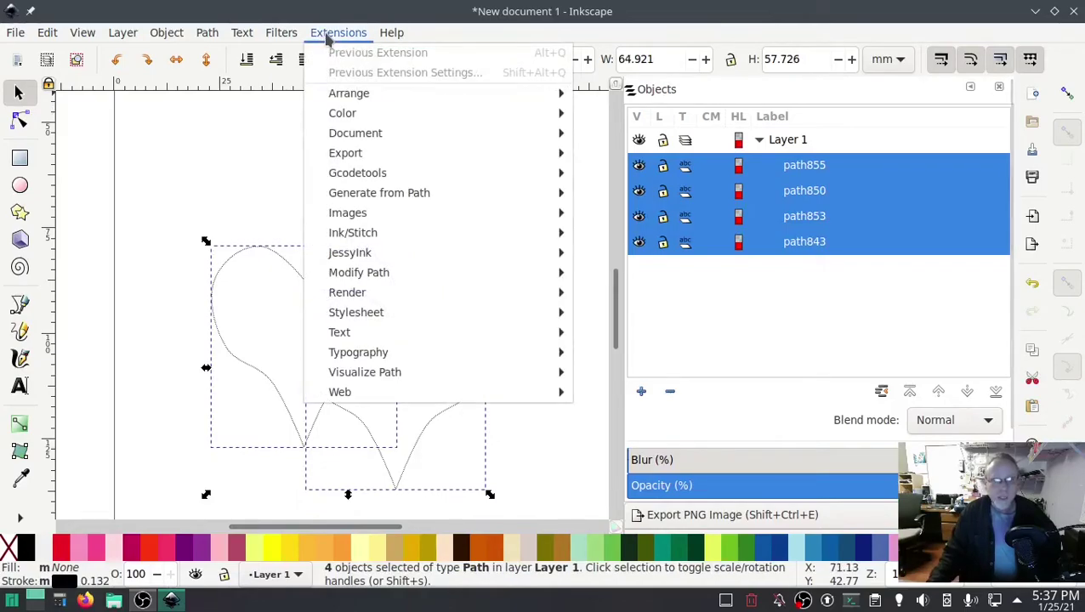
pyautogui.moveTo(346, 239)
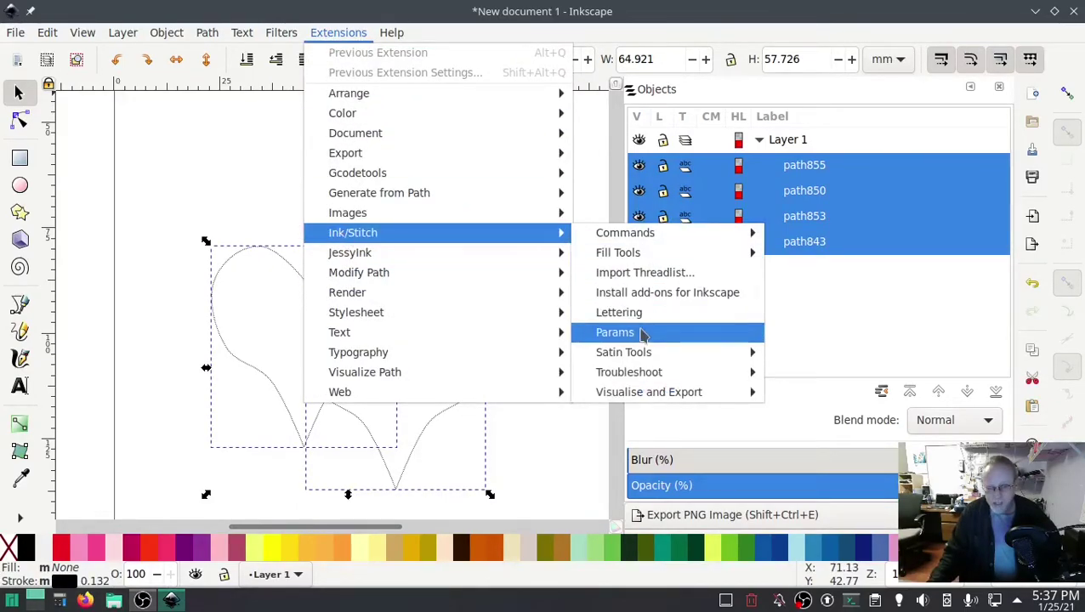
pyautogui.moveTo(629, 233)
pyautogui.click(826, 274)
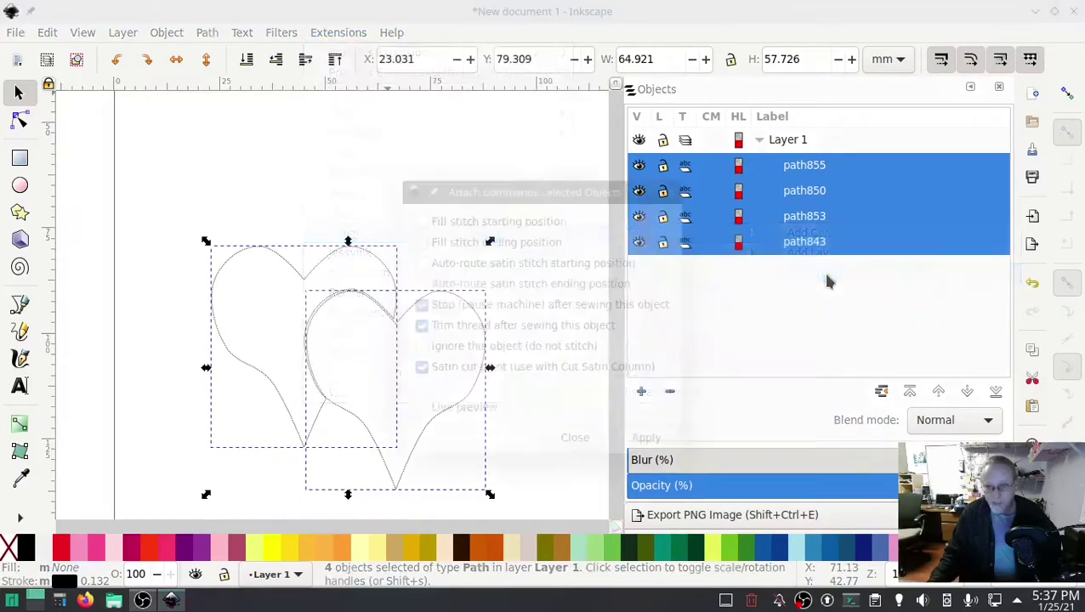
pyautogui.click(422, 368)
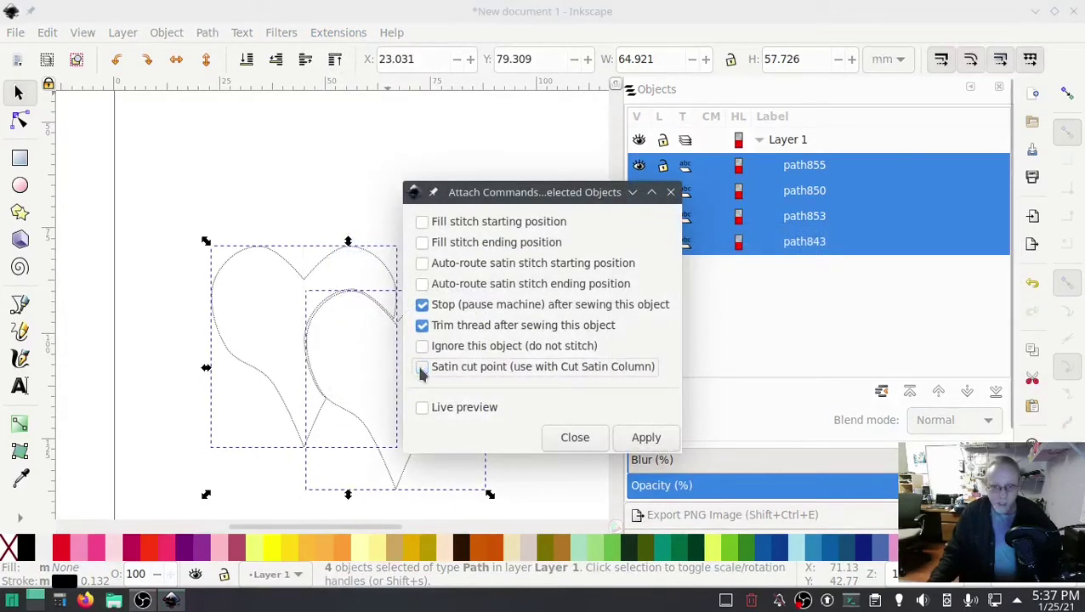
pyautogui.click(423, 306)
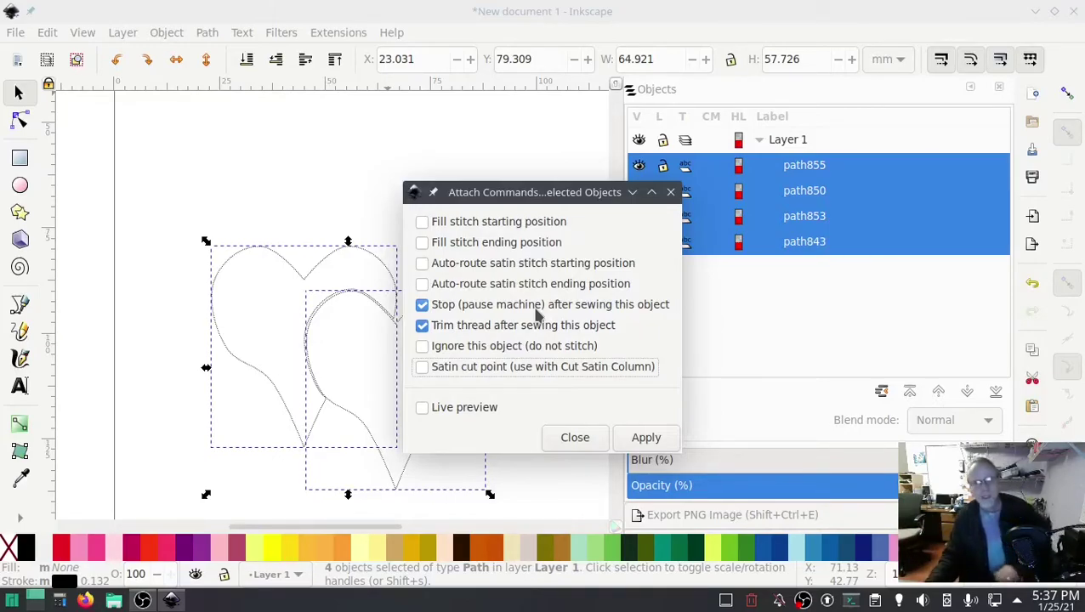
pyautogui.click(642, 440)
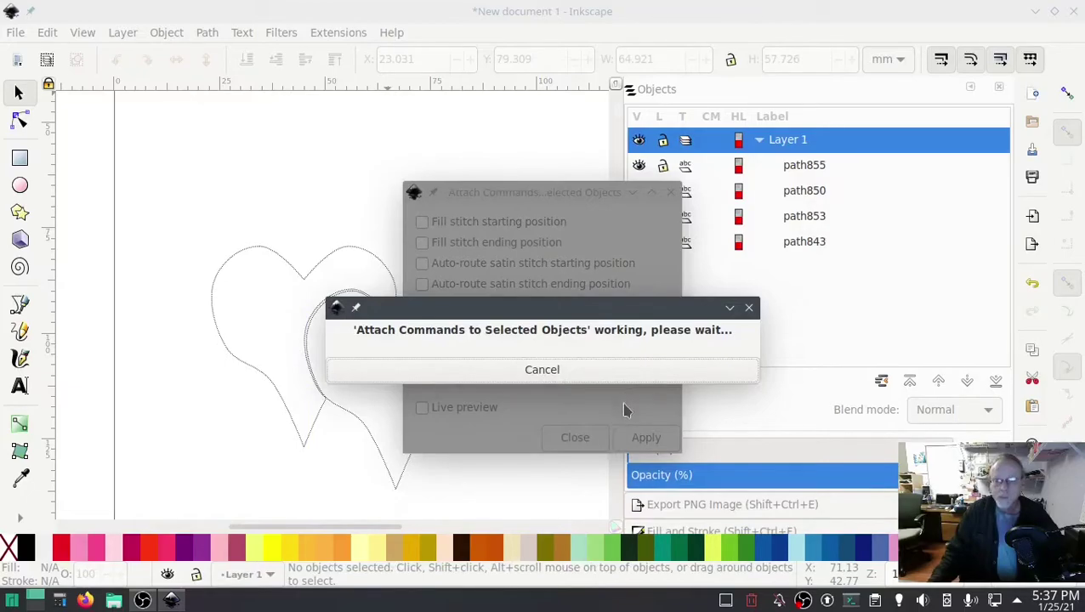
pyautogui.click(575, 440)
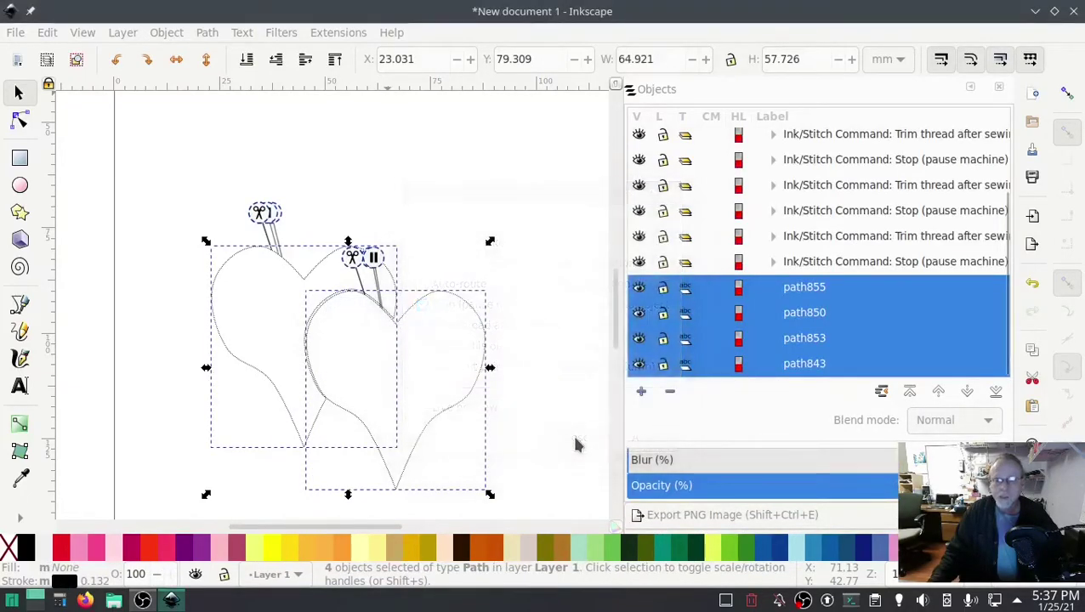
pyautogui.click(554, 402)
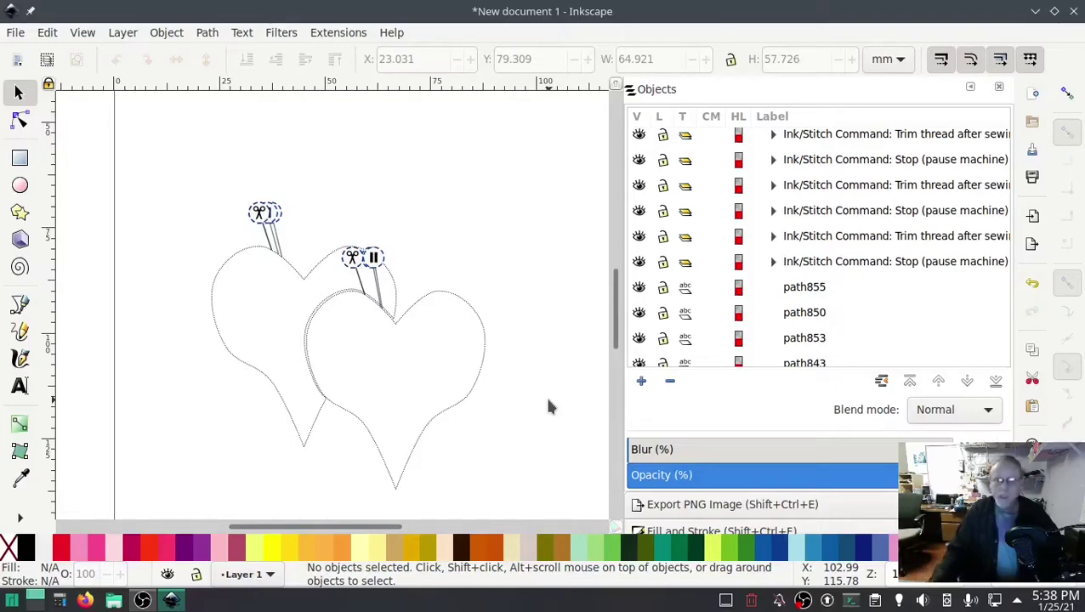
pyautogui.scroll(-1, 587, 378)
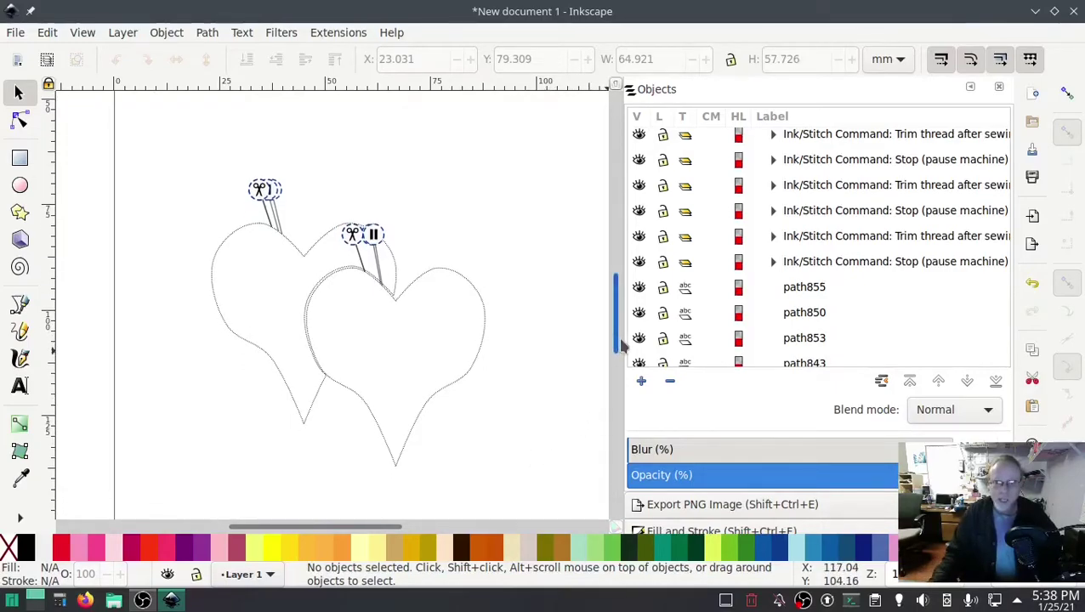
pyautogui.moveTo(503, 495); pyautogui.dragTo(155, 159)
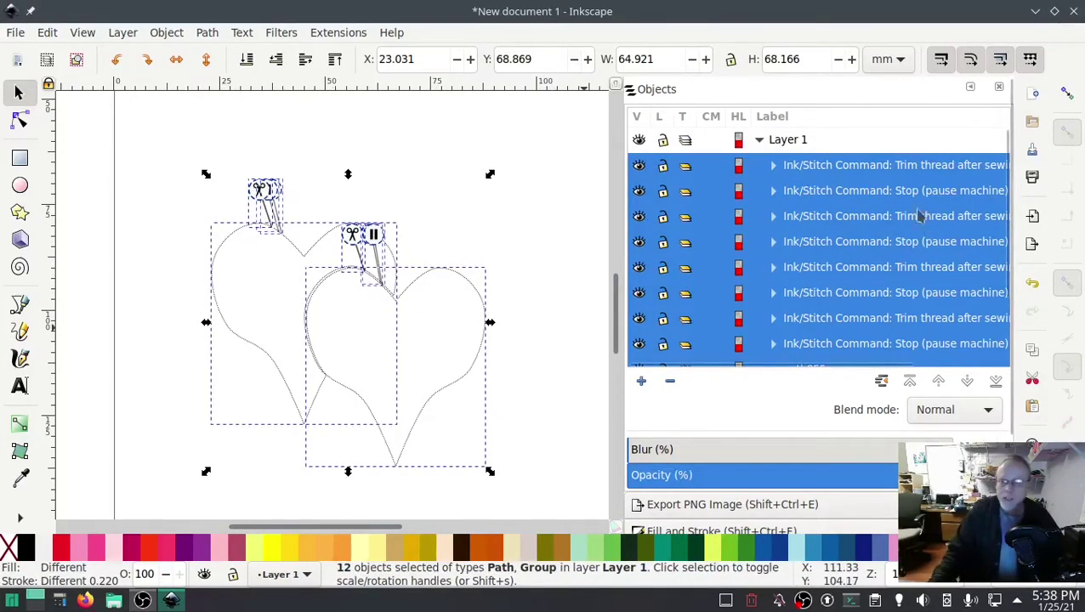
pyautogui.click(512, 361)
pyautogui.scroll(-3, 780, 238)
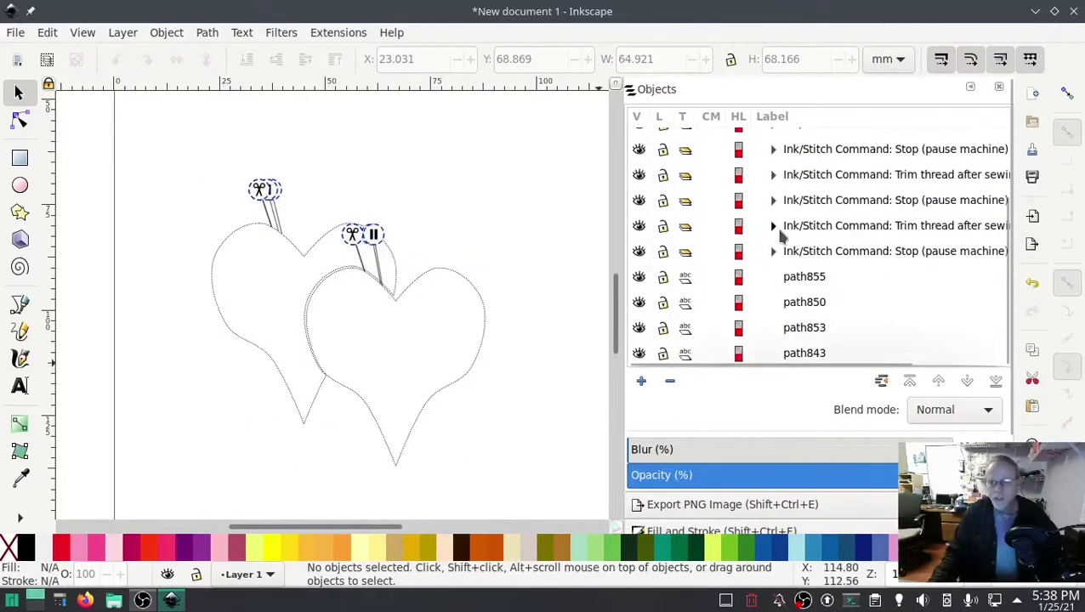
pyautogui.click(808, 281)
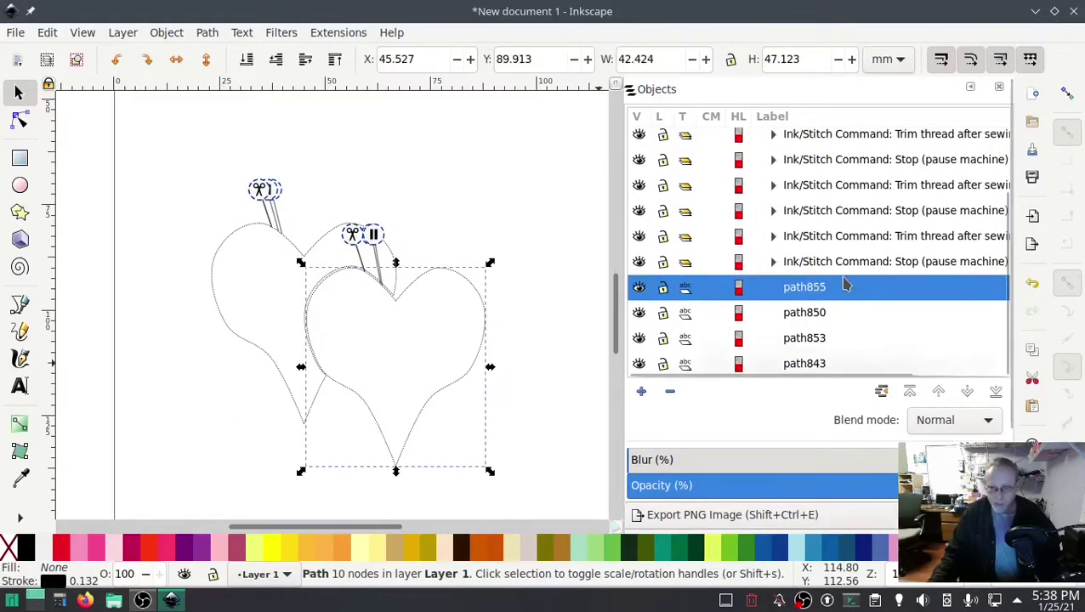
pyautogui.keyDown('shift'); pyautogui.click(812, 364); pyautogui.keyUp('shift')
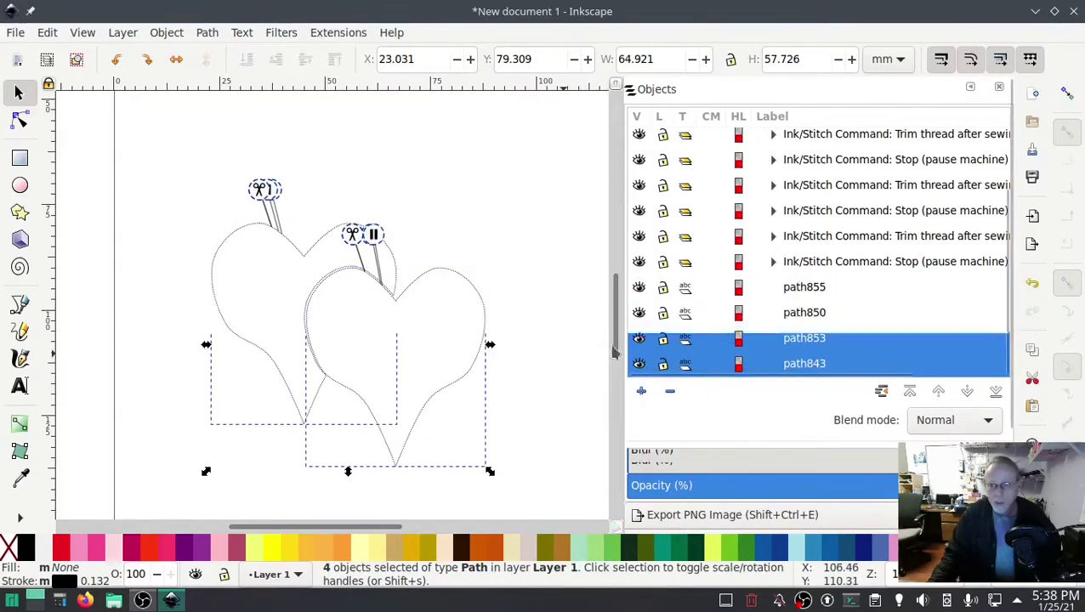
pyautogui.click(819, 285)
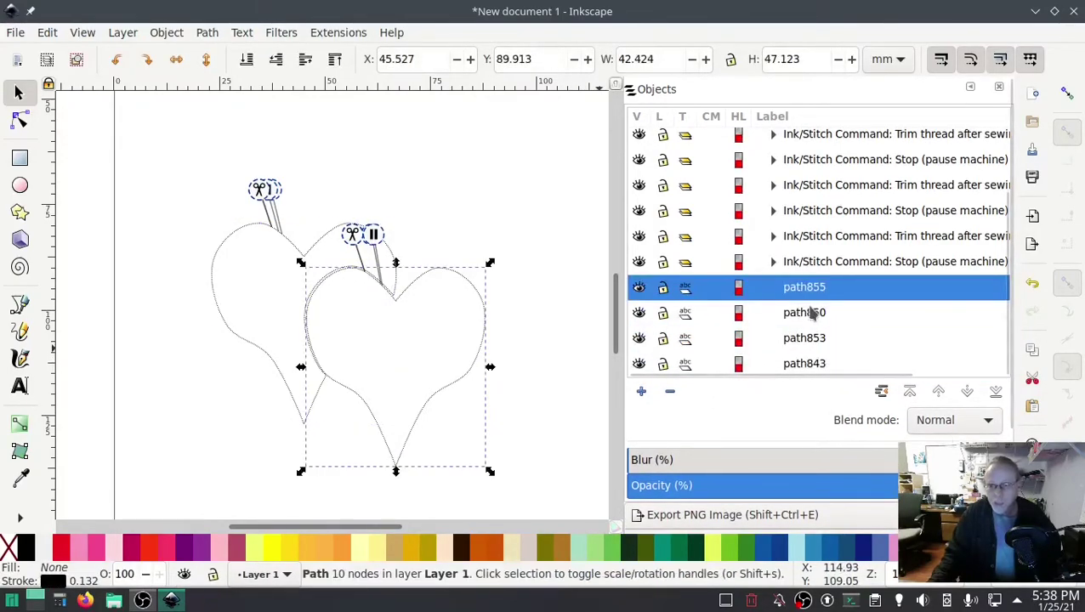
pyautogui.keyDown('shift'); pyautogui.click(814, 313); pyautogui.keyUp('shift')
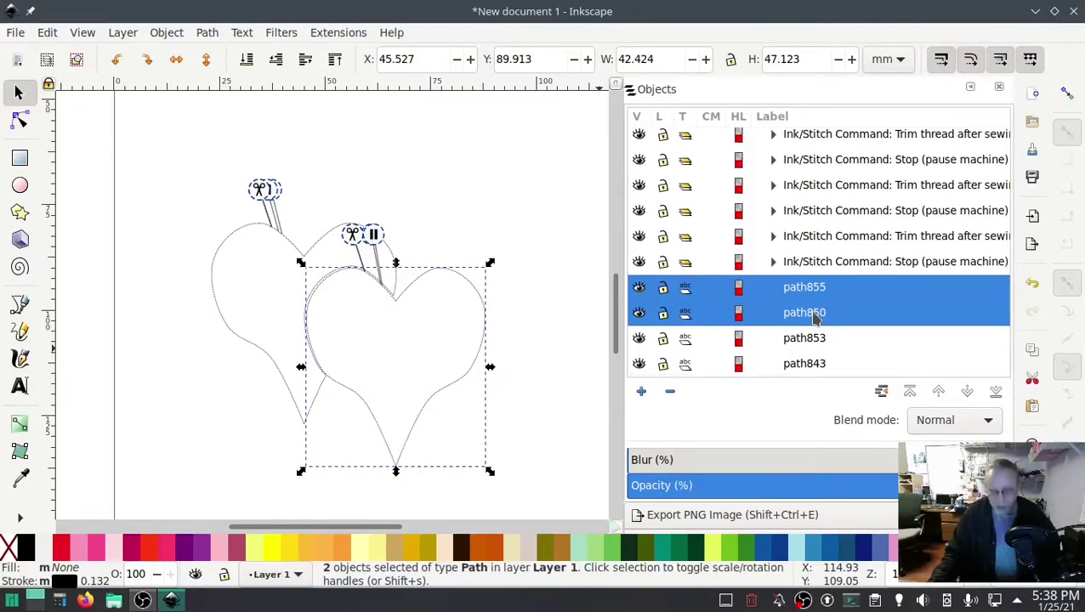
pyautogui.click(808, 287)
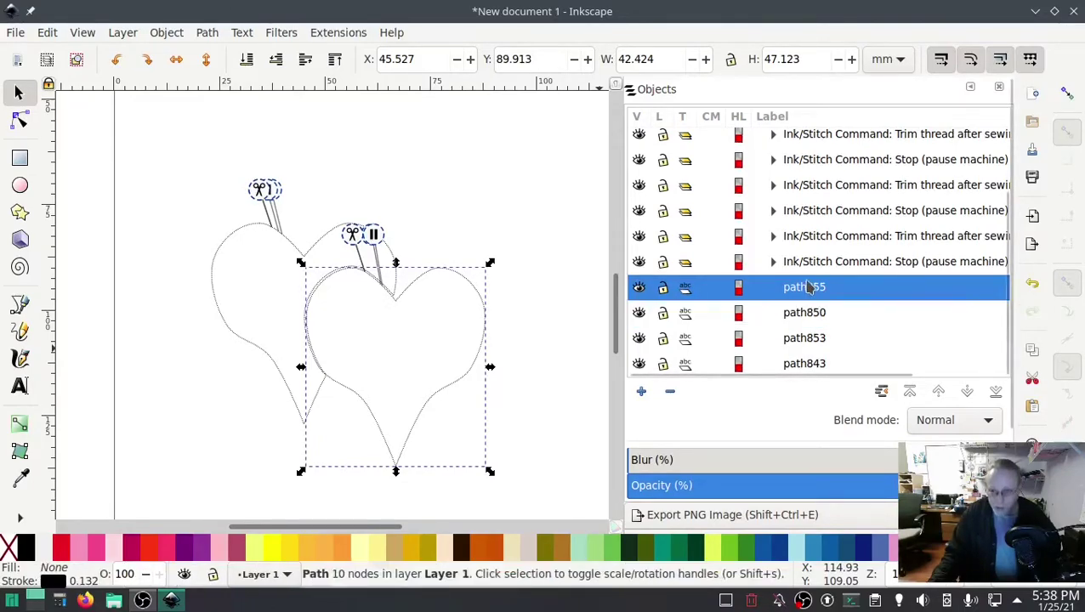
pyautogui.keyDown('ctrl'); pyautogui.click(810, 342); pyautogui.keyUp('ctrl')
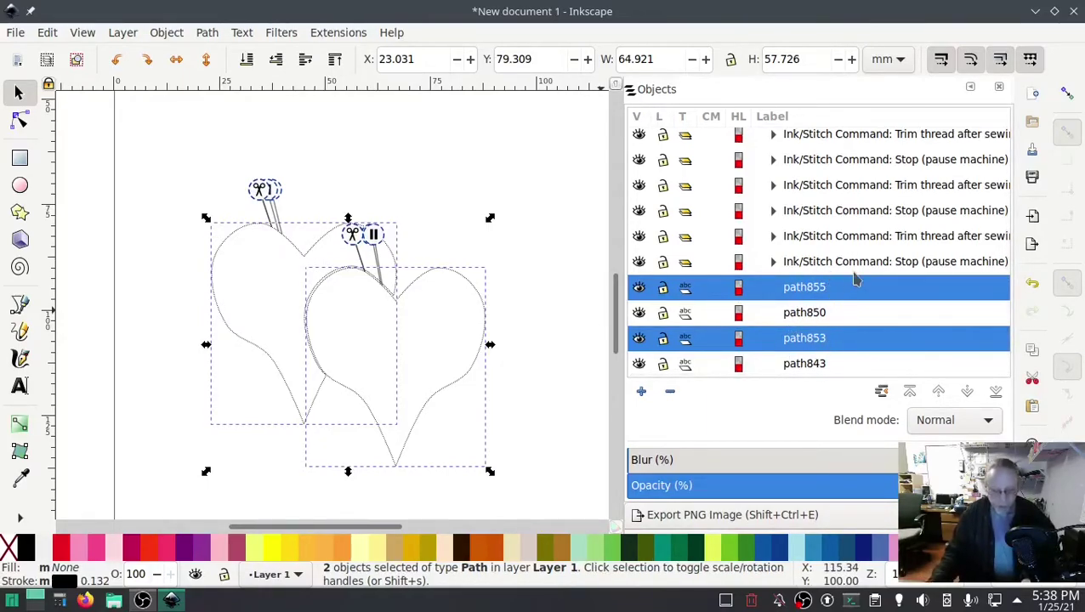
# - Turn the chosen paths into path936 and path934 and check each heart in the Objects panel
pyautogui.hotkey('ctrl', 'alt', 'v')
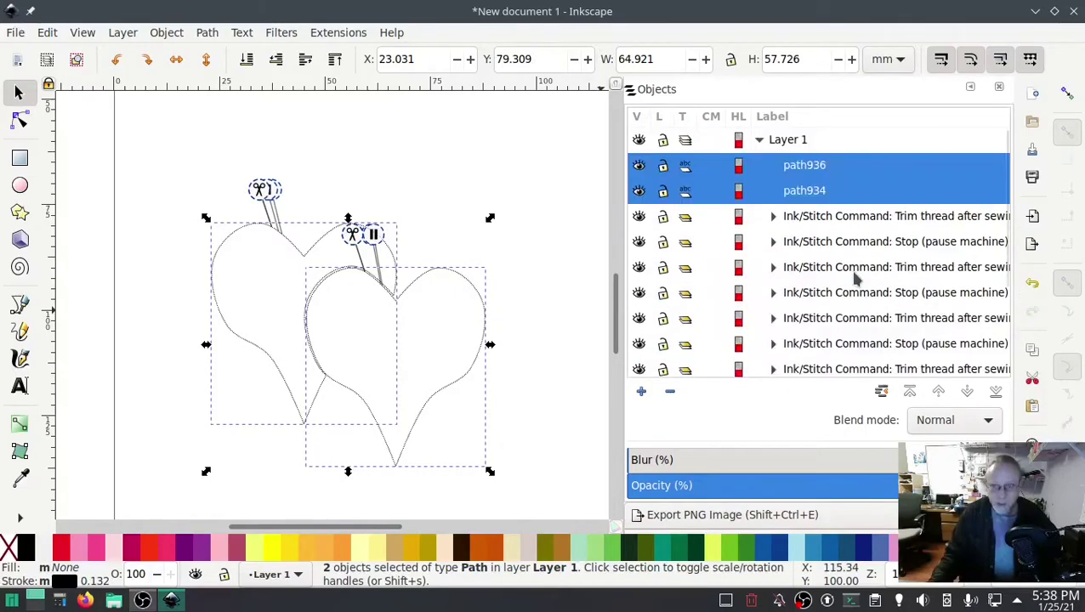
pyautogui.click(814, 171)
pyautogui.click(814, 192)
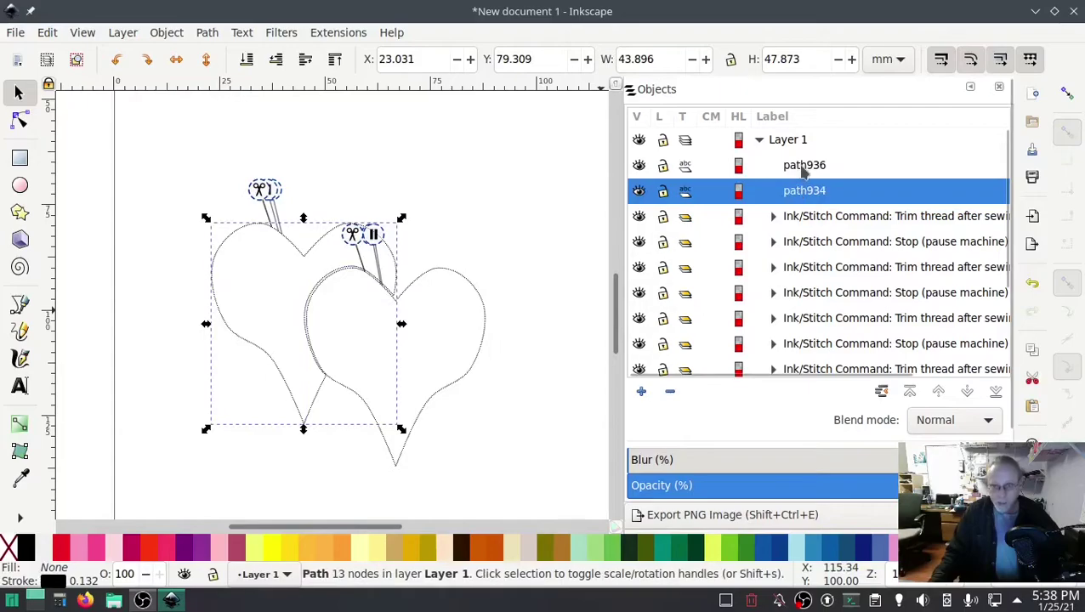
pyautogui.click(804, 170)
pyautogui.click(812, 188)
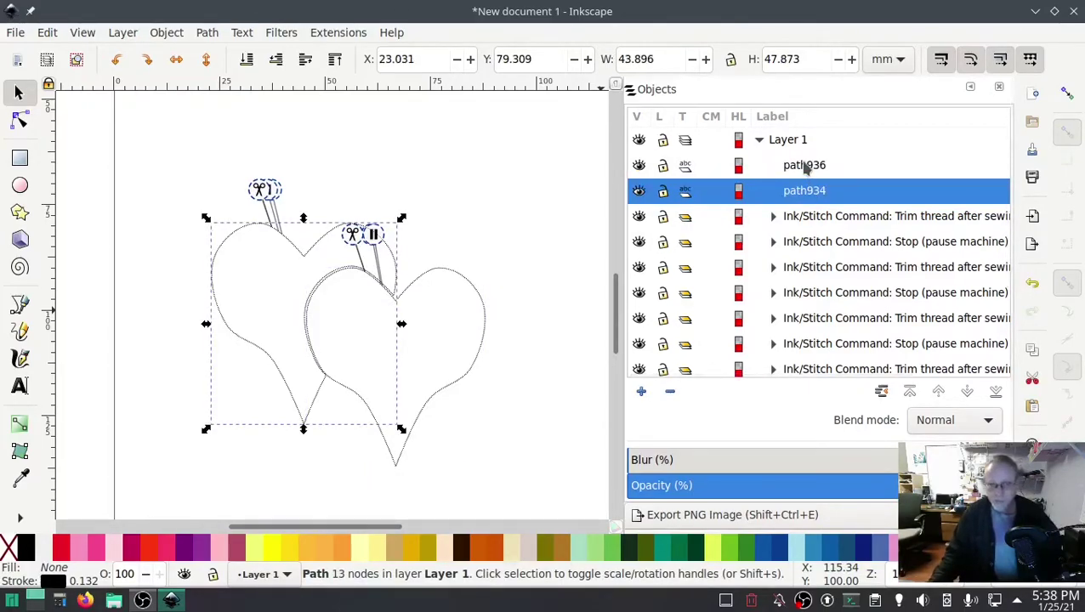
pyautogui.click(807, 167)
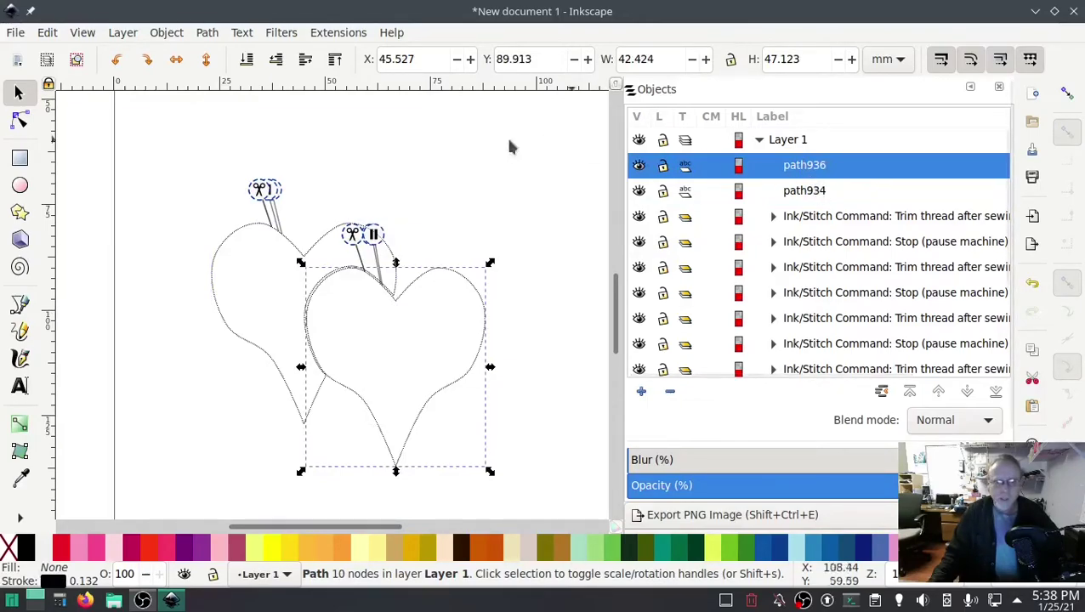
pyautogui.click(800, 194)
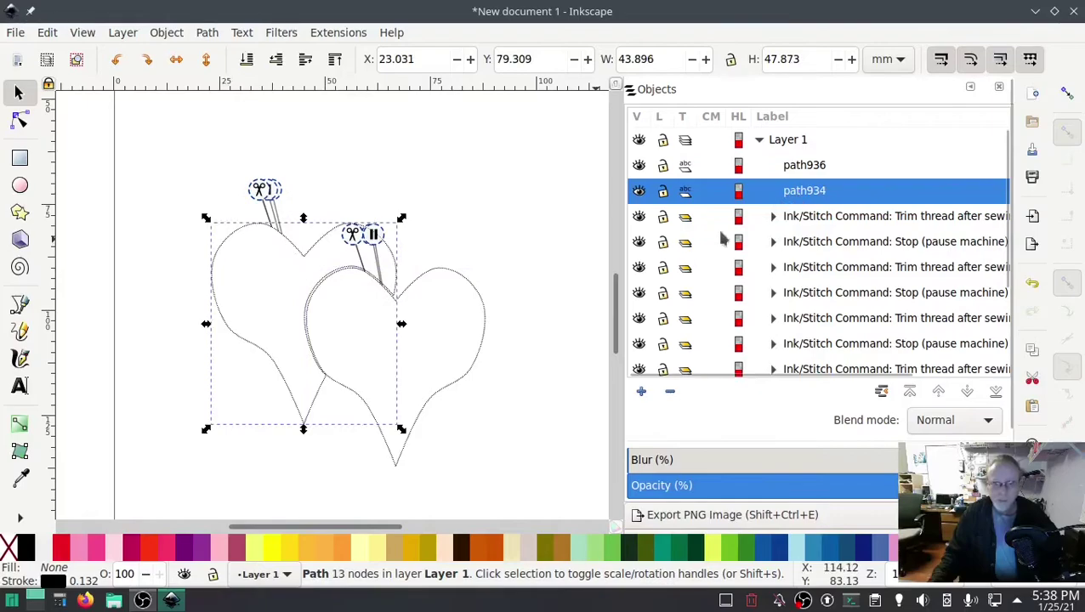
pyautogui.keyDown('ctrl'); pyautogui.scroll(-2, 551, 342); pyautogui.keyUp('ctrl')
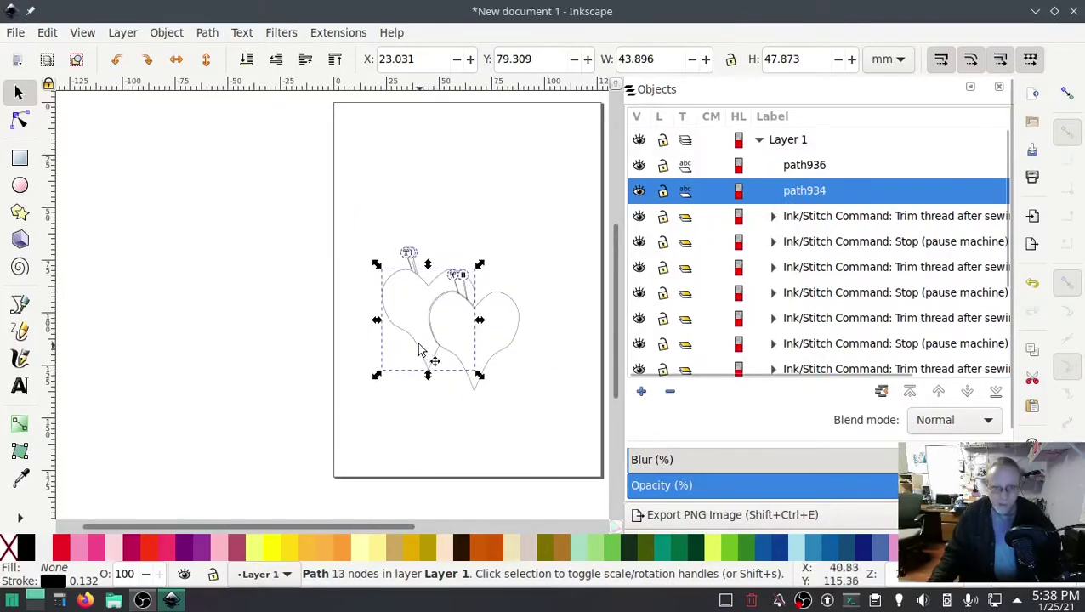
# - Move the left heart up-left, break its path at the end node and pull that end down-left
pyautogui.moveTo(389, 327); pyautogui.dragTo(406, 171)
pyautogui.keyDown('ctrl'); pyautogui.scroll(4, 499, 168); pyautogui.keyUp('ctrl')
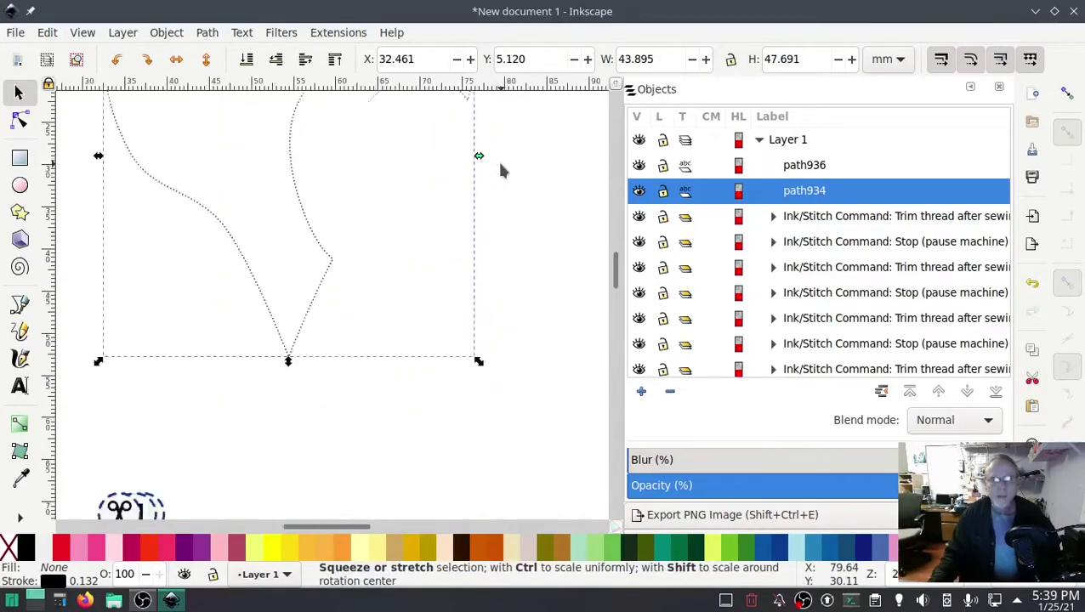
pyautogui.keyDown('ctrl'); pyautogui.scroll(1, 500, 170); pyautogui.keyUp('ctrl')
pyautogui.moveTo(501, 169); pyautogui.dragTo(556, 342)
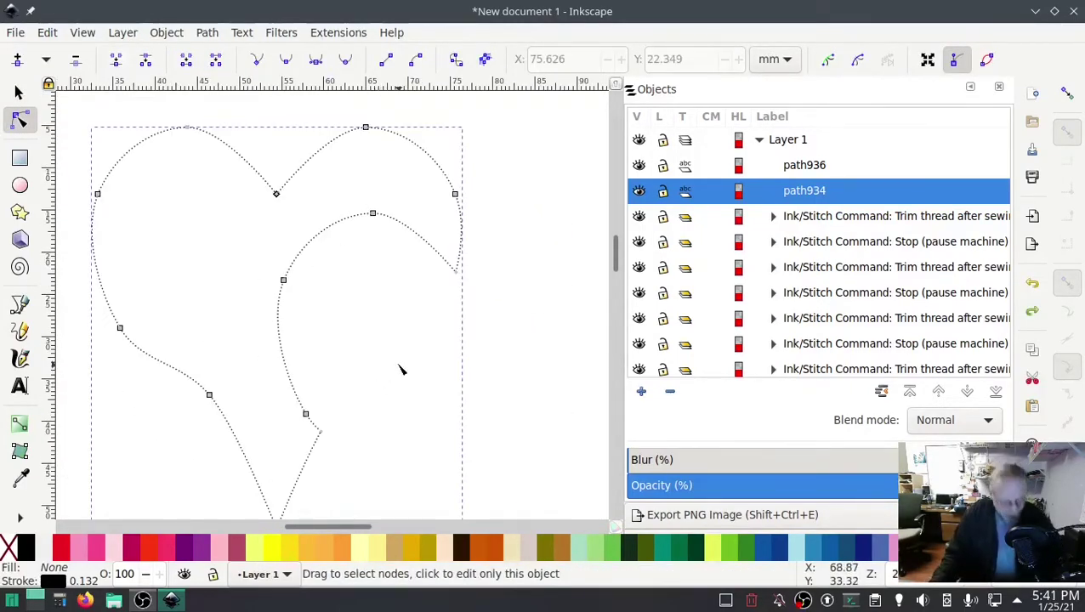
pyautogui.keyDown('ctrl'); pyautogui.scroll(4, 449, 286); pyautogui.keyUp('ctrl')
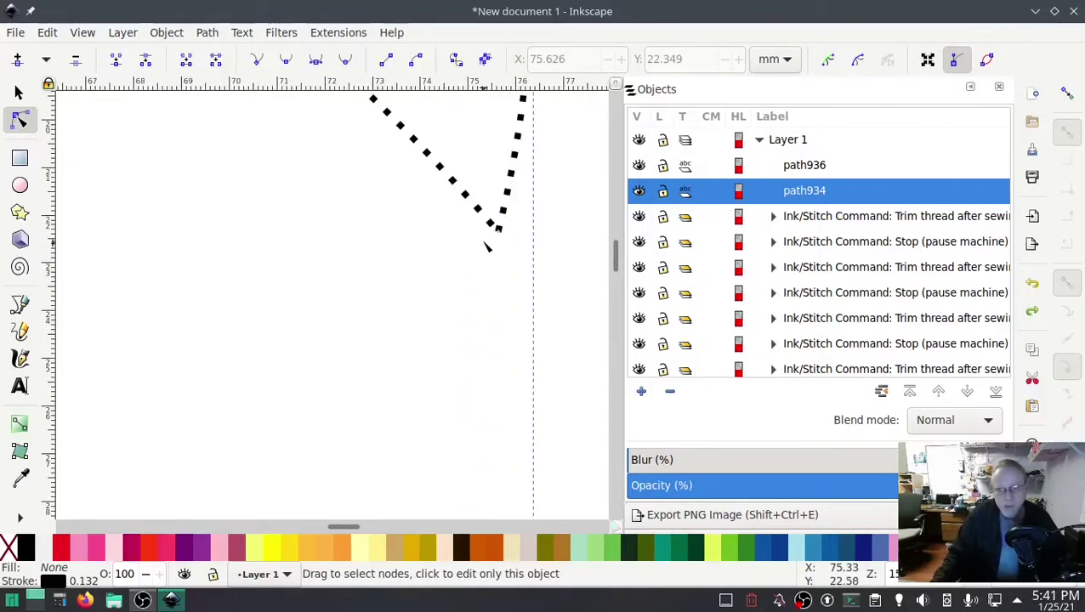
pyautogui.keyDown('ctrl'); pyautogui.scroll(2, 411, 351); pyautogui.keyUp('ctrl')
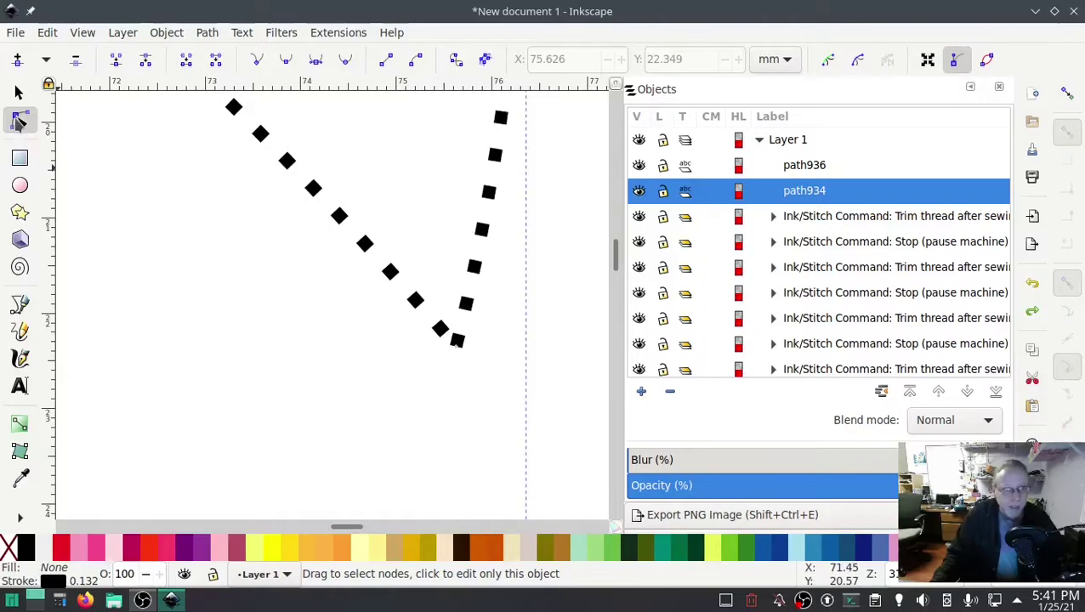
pyautogui.click(452, 340)
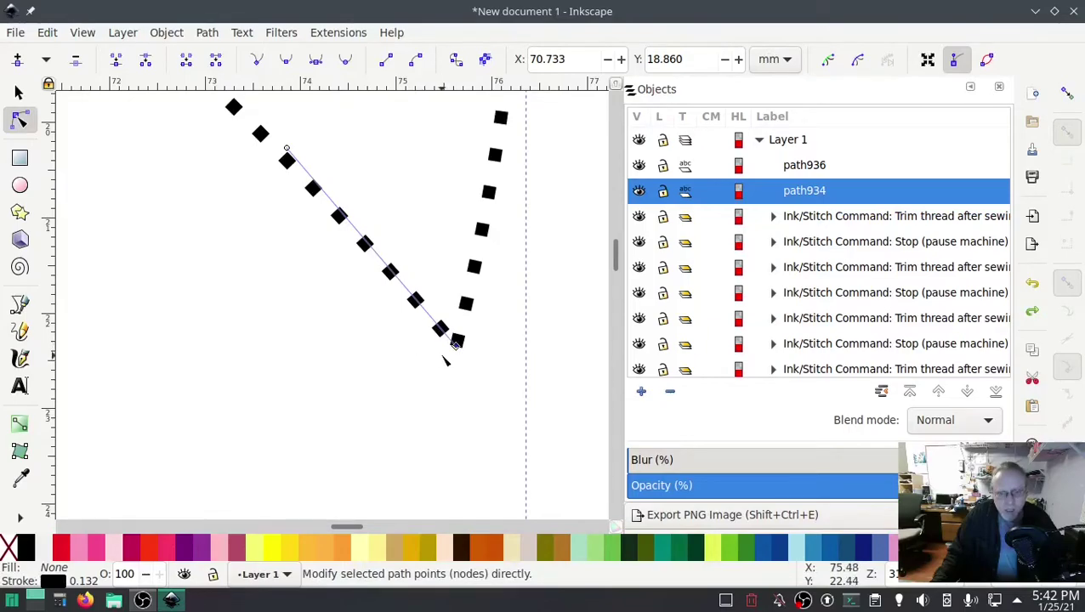
pyautogui.click(458, 342)
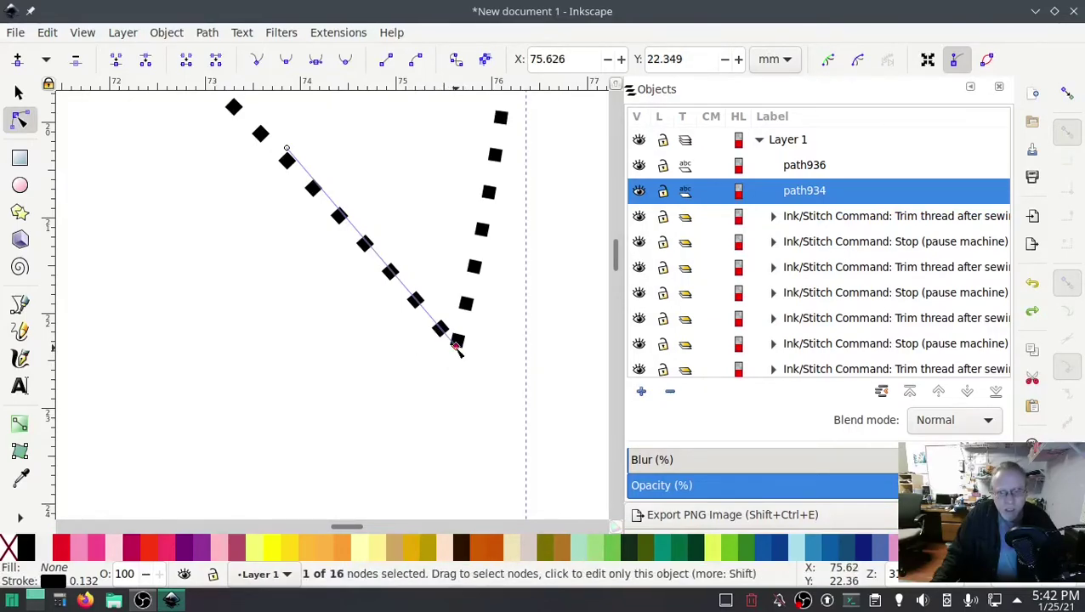
pyautogui.click(145, 61)
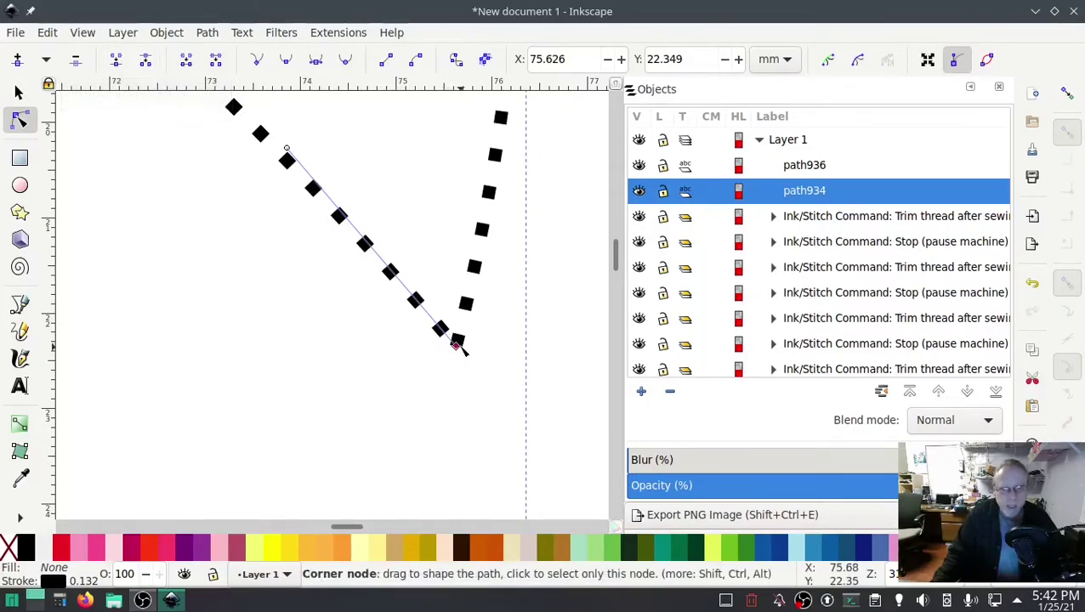
pyautogui.moveTo(457, 343); pyautogui.dragTo(398, 374)
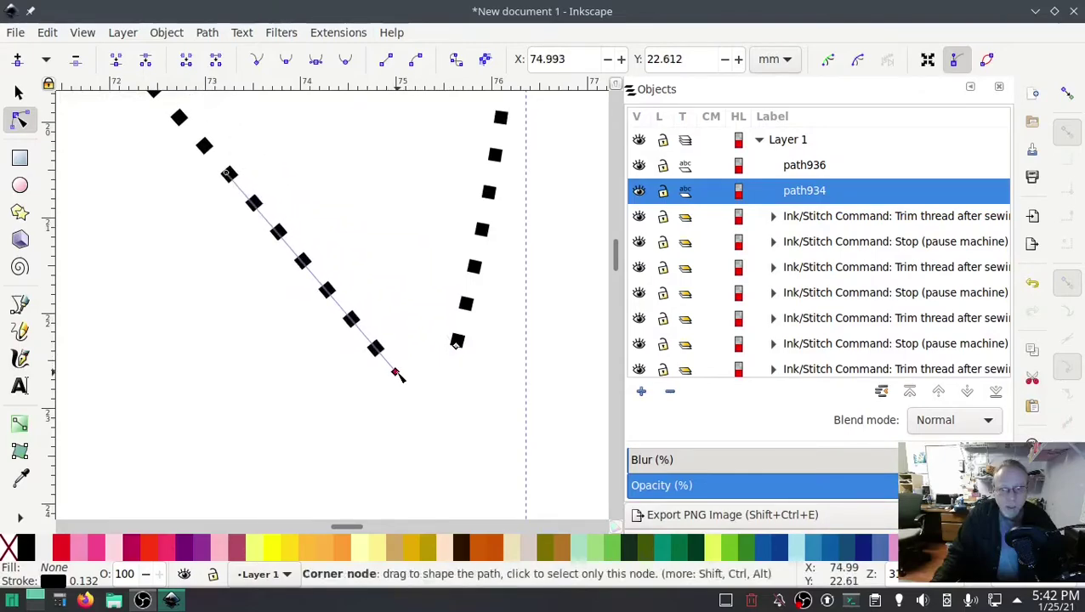
# - Break the path at its inner corner node, nudge the node apart, and fit the heart in view
pyautogui.scroll(-2, 303, 380)
pyautogui.scroll(-3, 302, 383)
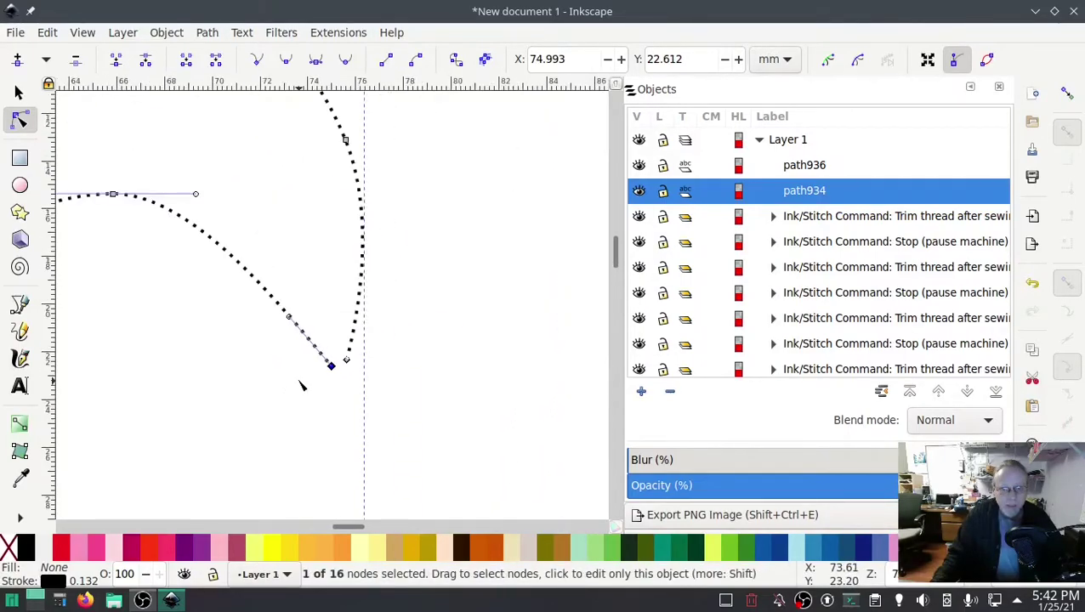
pyautogui.moveTo(249, 405); pyautogui.dragTo(477, 200)
pyautogui.scroll(-2, 371, 404)
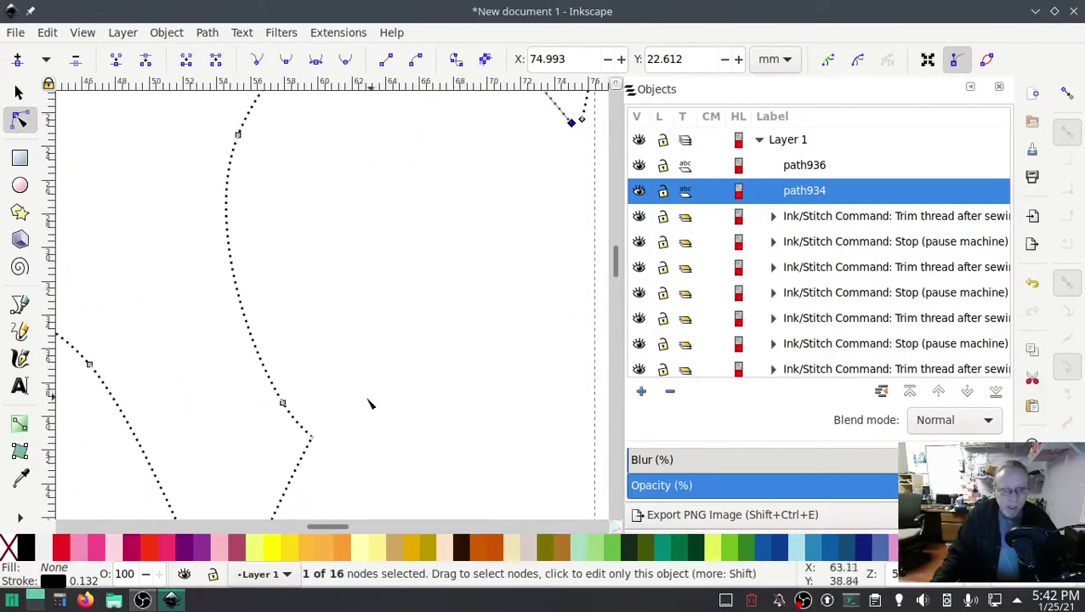
pyautogui.moveTo(340, 344); pyautogui.dragTo(312, 235)
pyautogui.scroll(4, 291, 314)
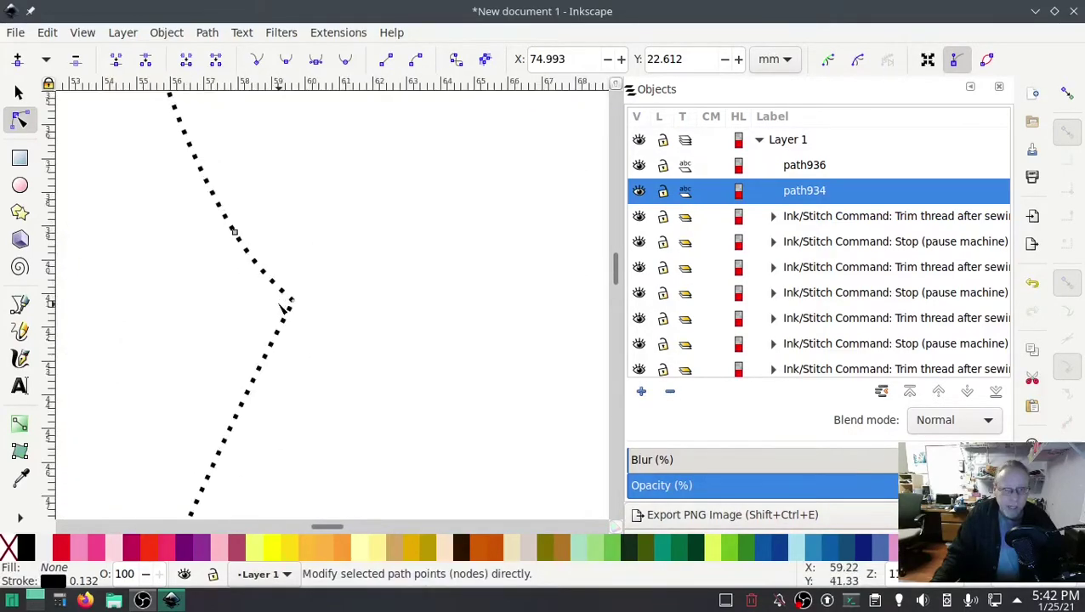
pyautogui.scroll(1, 280, 306)
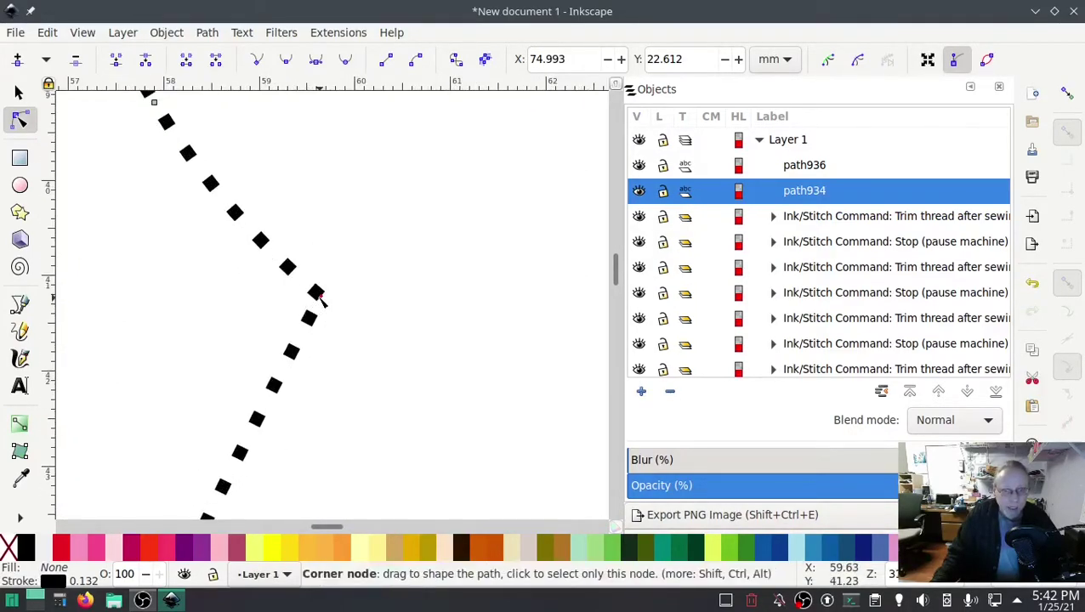
pyautogui.click(321, 296)
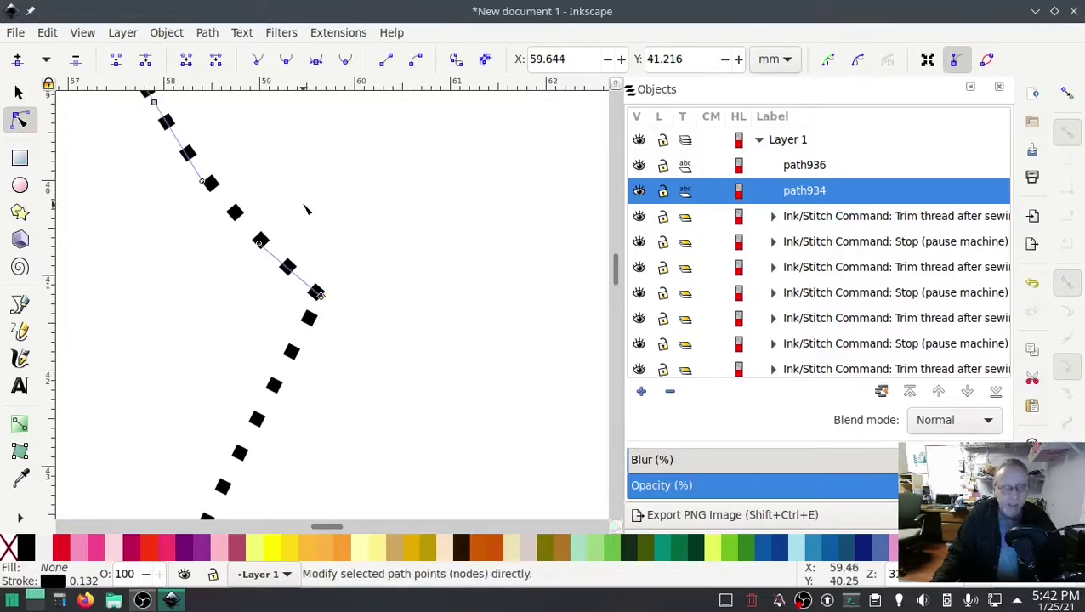
pyautogui.click(147, 62)
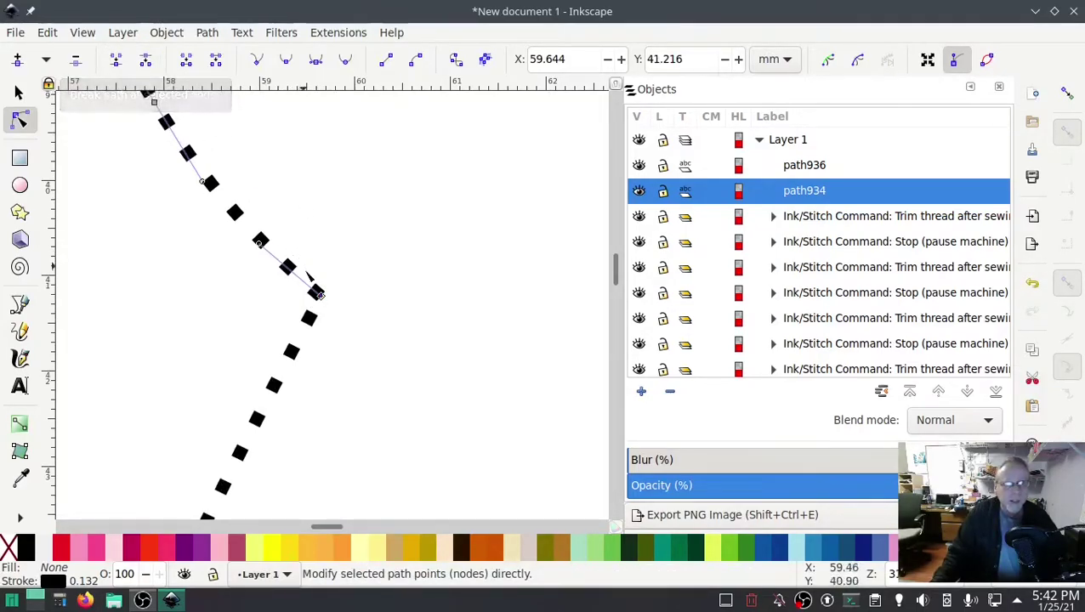
pyautogui.moveTo(316, 293); pyautogui.dragTo(339, 259)
pyautogui.press('s')
pyautogui.press('3')
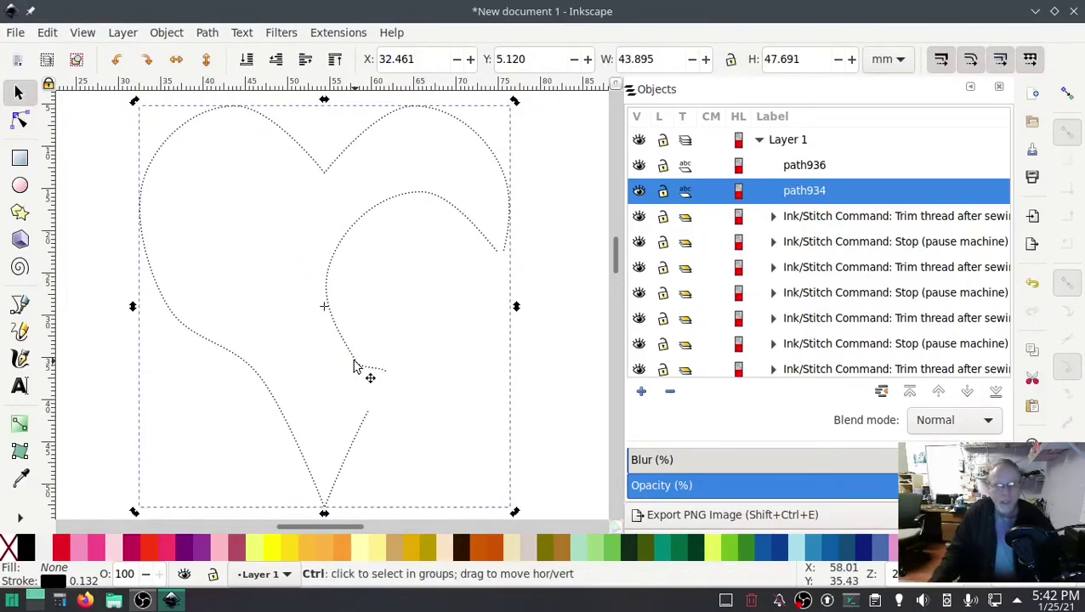
# - Delete the five inner-curve nodes of path934, leaving an open 11-node heart outline
pyautogui.click(19, 120)
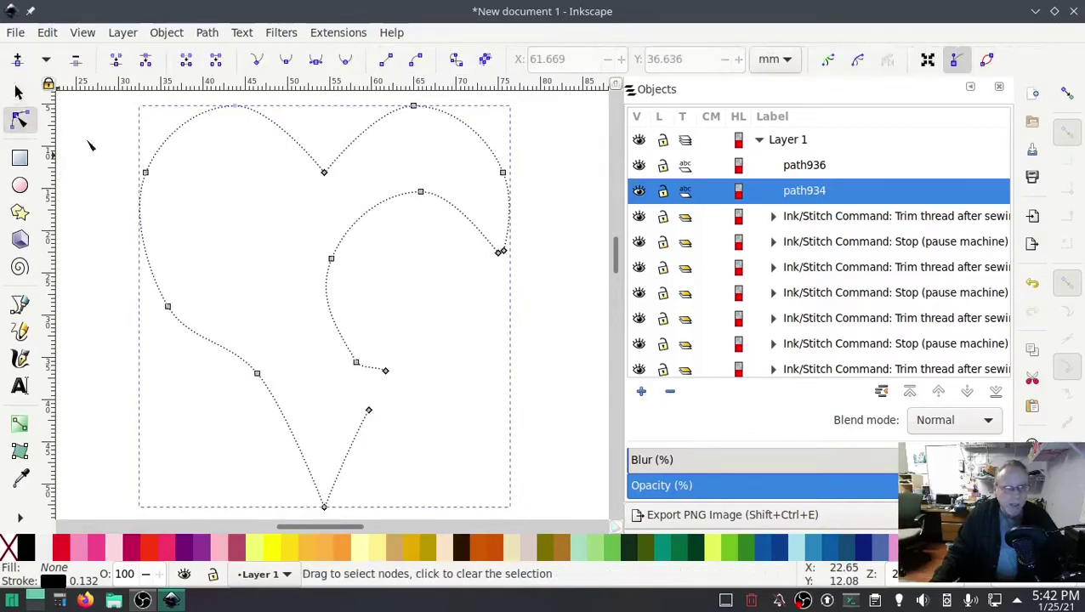
pyautogui.keyDown('shift'); pyautogui.click(385, 372); pyautogui.keyUp('shift')
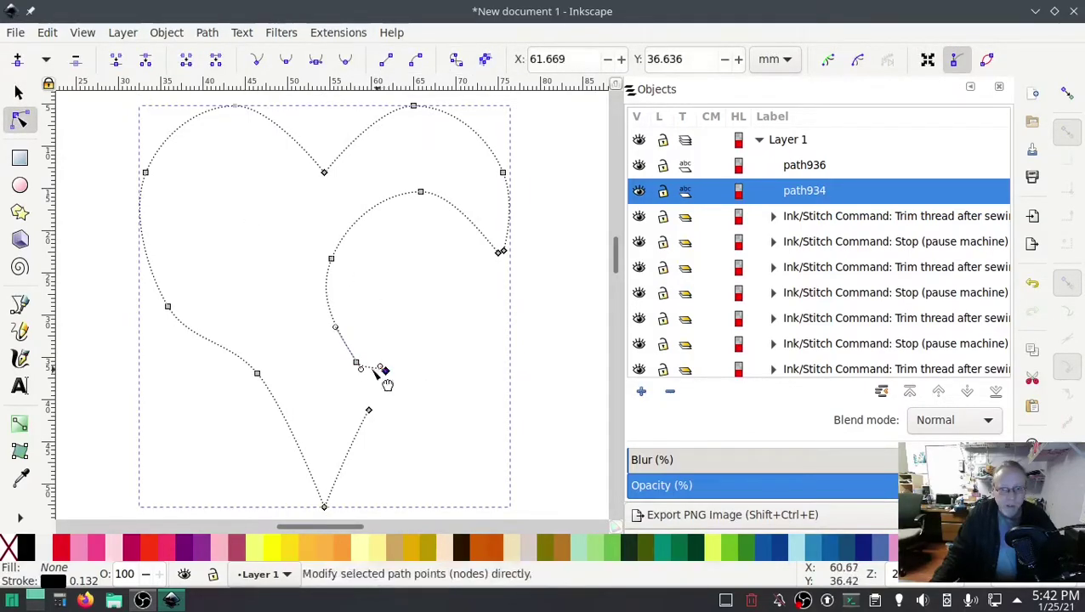
pyautogui.keyDown('shift'); pyautogui.click(356, 363); pyautogui.keyUp('shift')
pyautogui.keyDown('shift'); pyautogui.click(331, 259); pyautogui.keyUp('shift')
pyautogui.keyDown('shift'); pyautogui.click(331, 258); pyautogui.keyUp('shift')
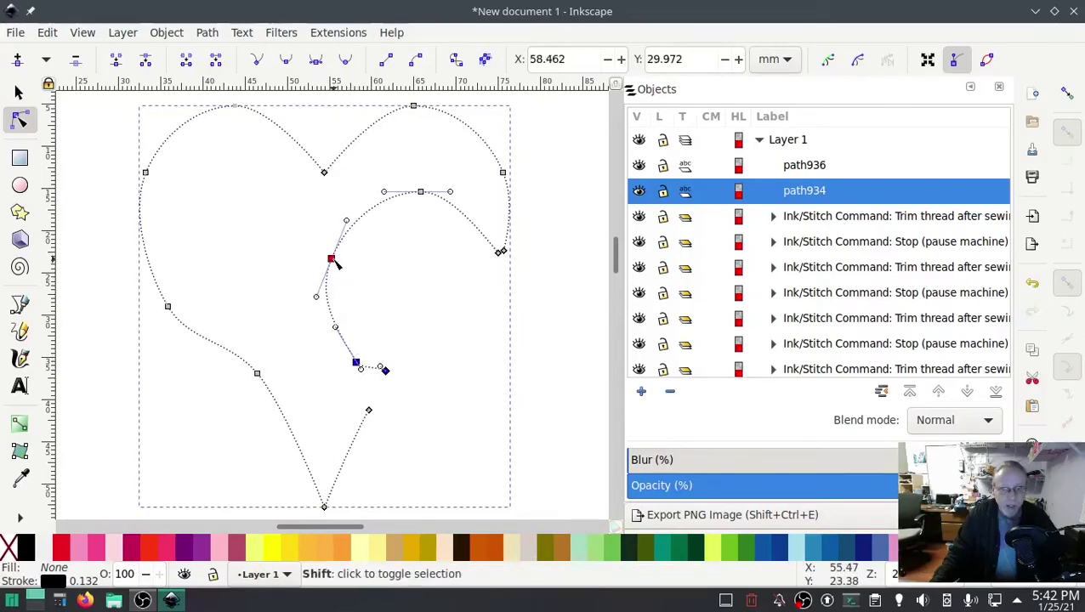
pyautogui.keyDown('shift'); pyautogui.click(420, 193); pyautogui.keyUp('shift')
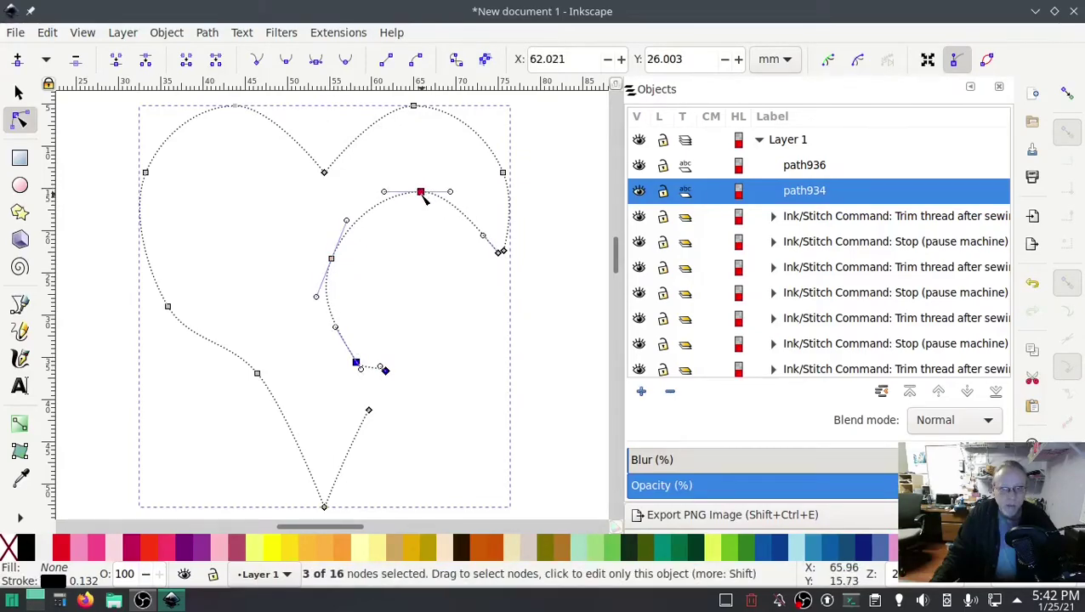
pyautogui.keyDown('shift'); pyautogui.click(330, 258); pyautogui.keyUp('shift')
pyautogui.keyDown('shift'); pyautogui.click(499, 254); pyautogui.keyUp('shift')
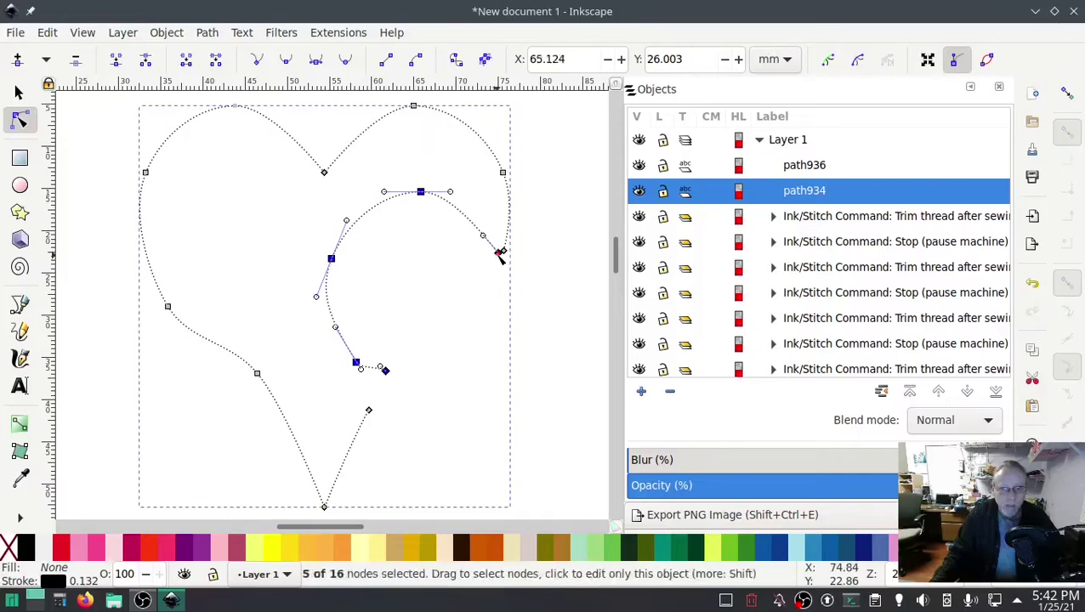
pyautogui.press('Delete')
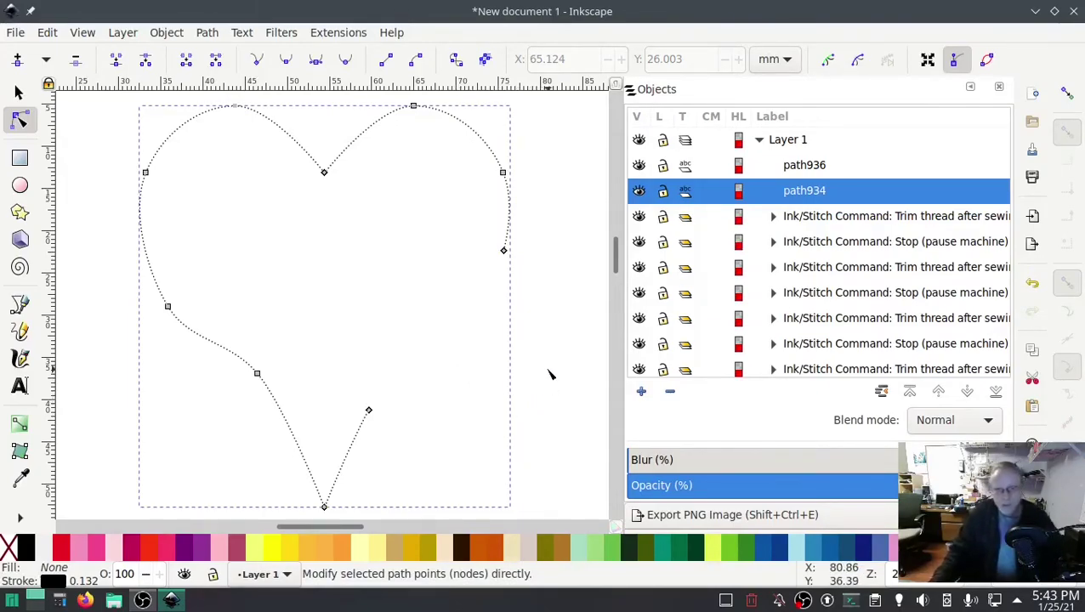
pyautogui.click(18, 94)
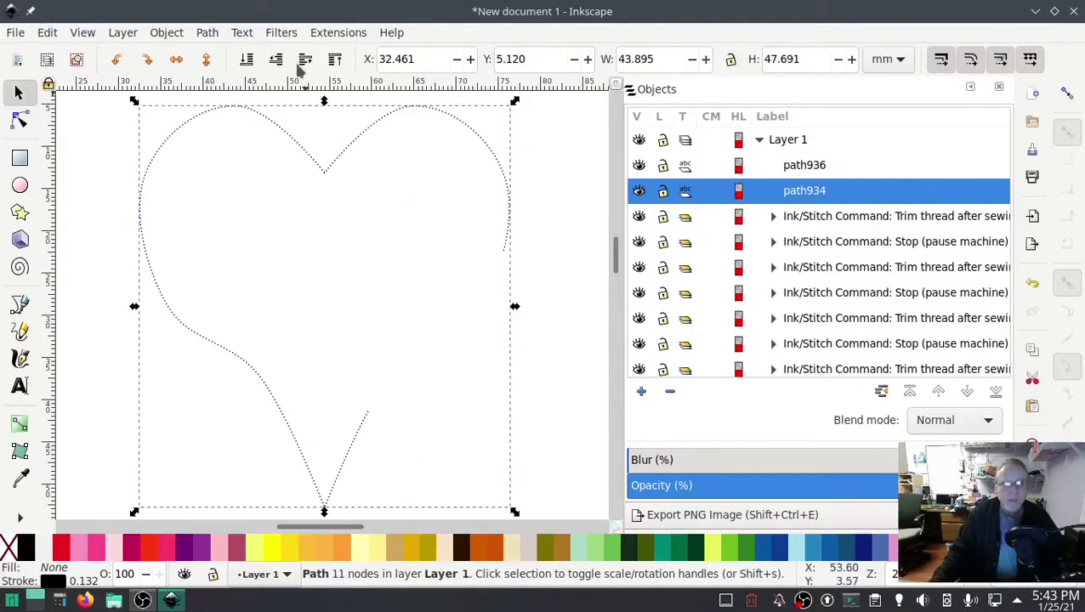
# - Attach Ink/Stitch fill stitch starting and ending position commands to path934
pyautogui.click(333, 36)
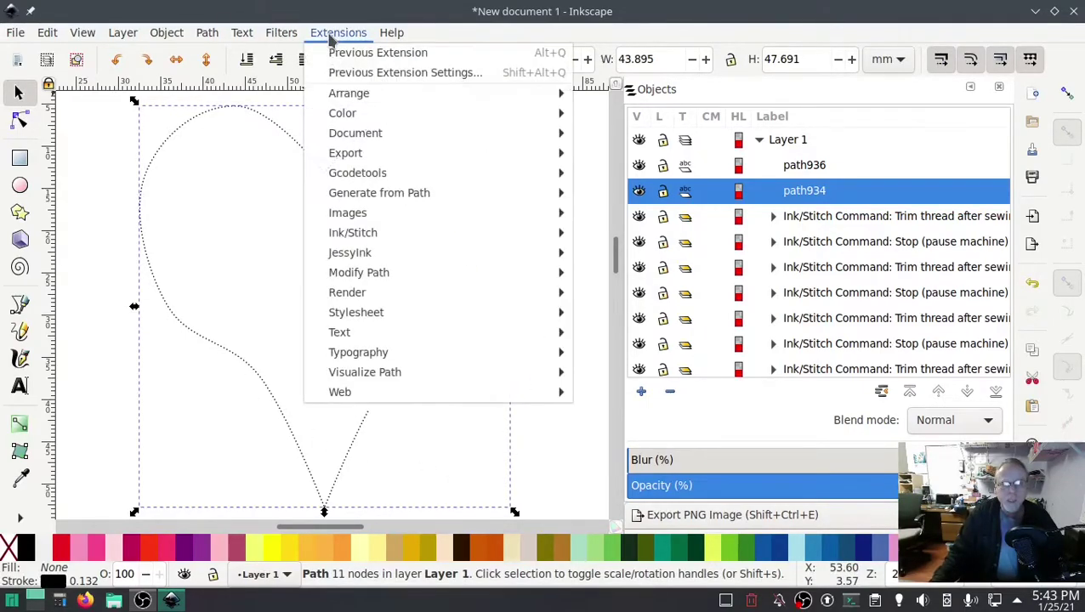
pyautogui.moveTo(383, 238)
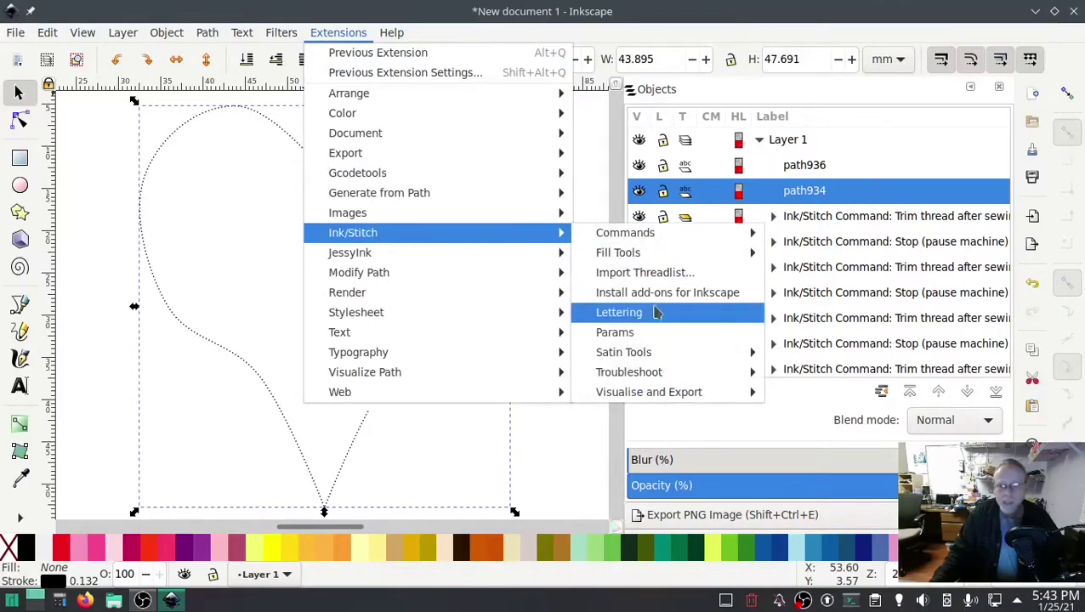
pyautogui.moveTo(649, 235)
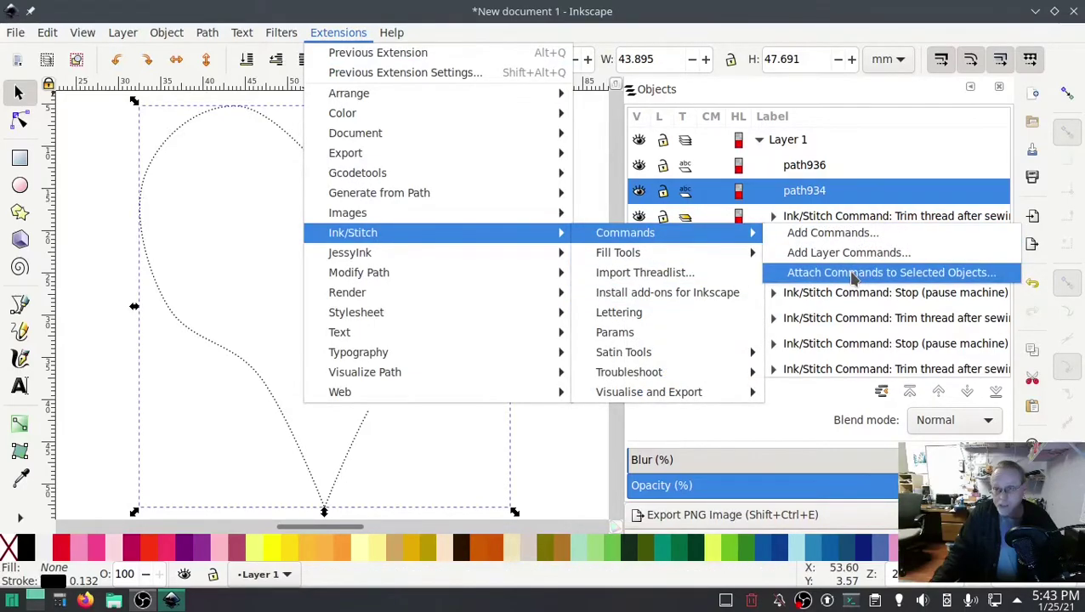
pyautogui.click(852, 274)
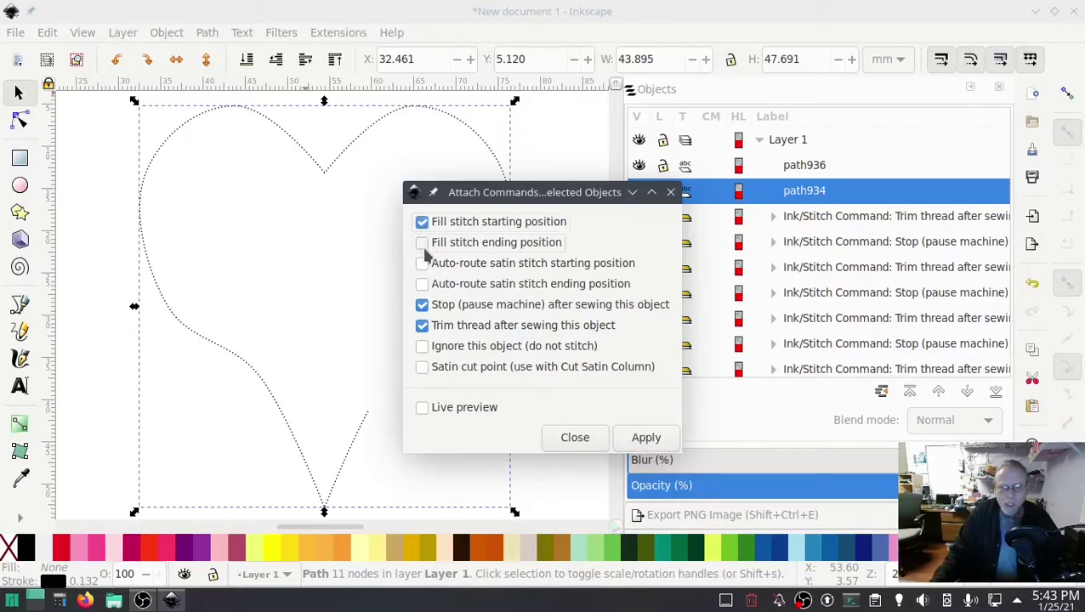
pyautogui.click(642, 440)
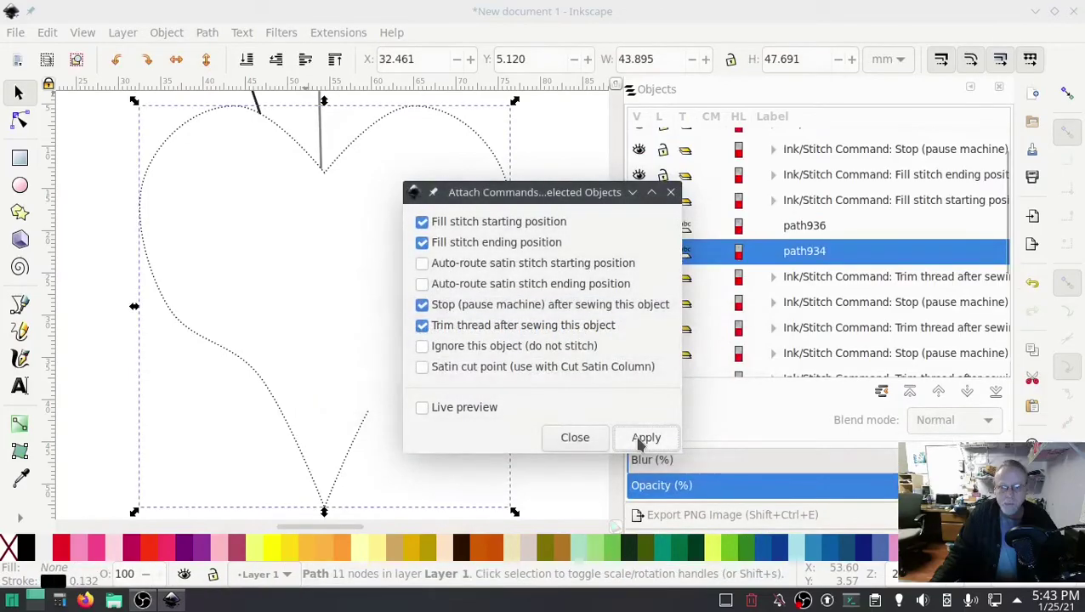
pyautogui.click(575, 437)
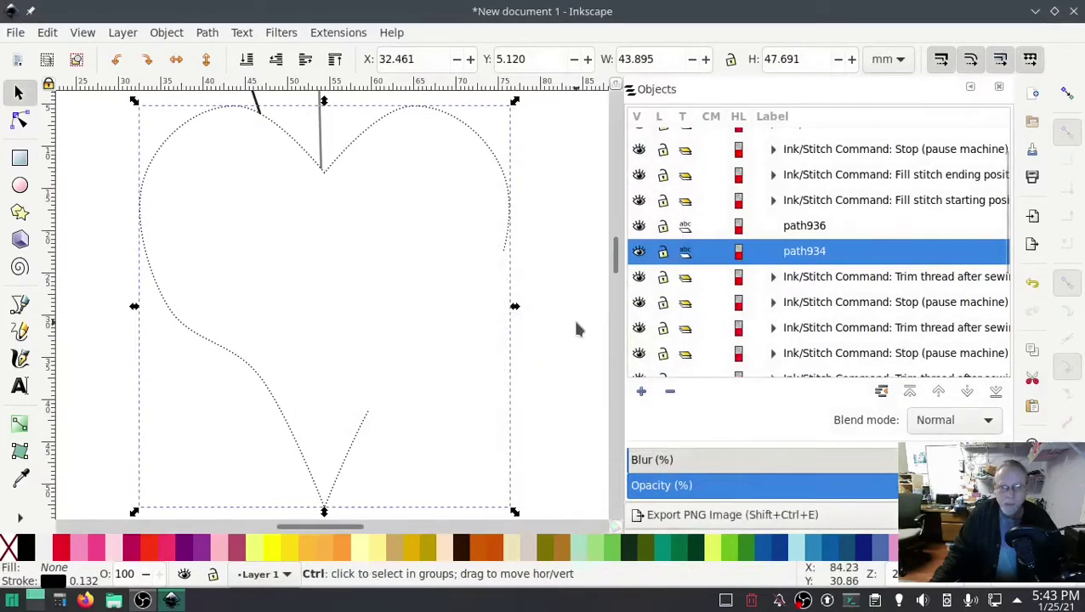
pyautogui.scroll(-1, 559, 317)
# - Drag the fill start marker down until it sits below the heart's bottom
pyautogui.keyDown('ctrl'); pyautogui.scroll(-2, 557, 319); pyautogui.keyUp('ctrl')
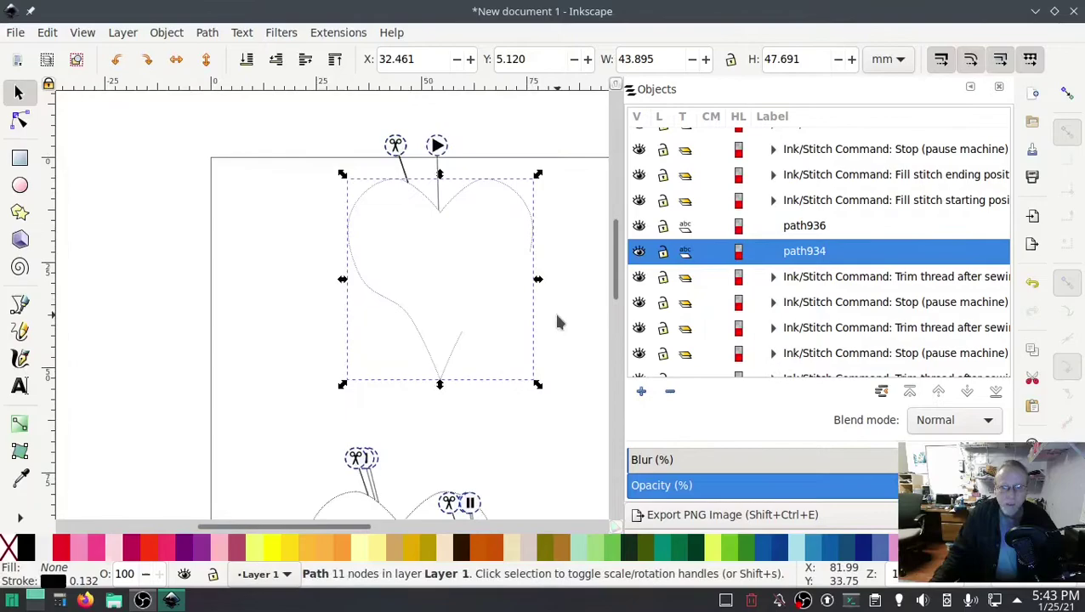
pyautogui.moveTo(565, 306); pyautogui.dragTo(484, 368)
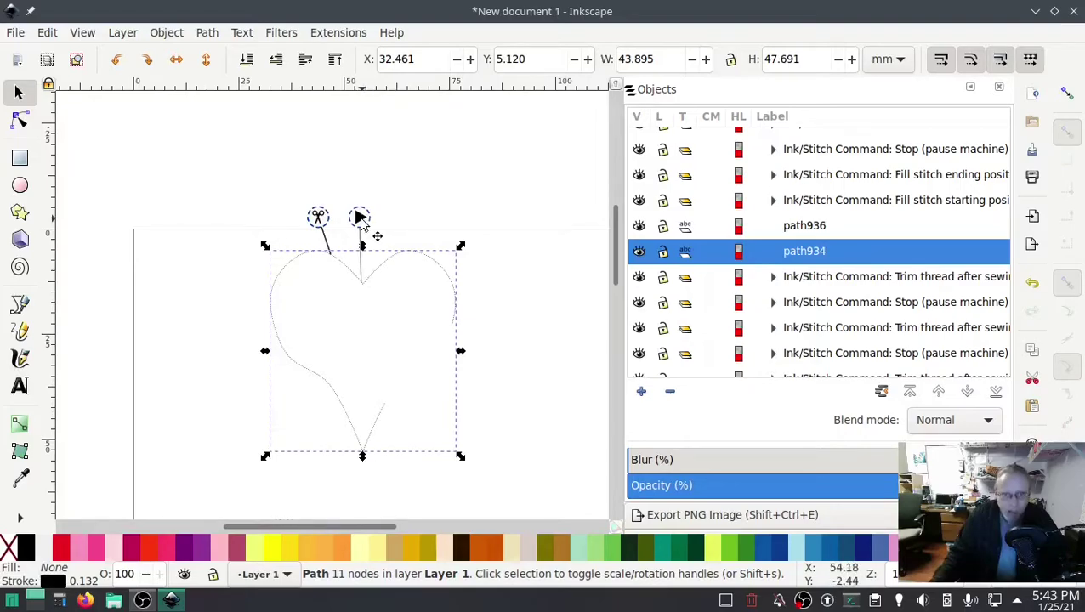
pyautogui.moveTo(358, 218)
pyautogui.mouseDown()
pyautogui.moveTo(392, 308)
pyautogui.moveTo(385, 351)
pyautogui.moveTo(405, 410)
pyautogui.mouseUp()
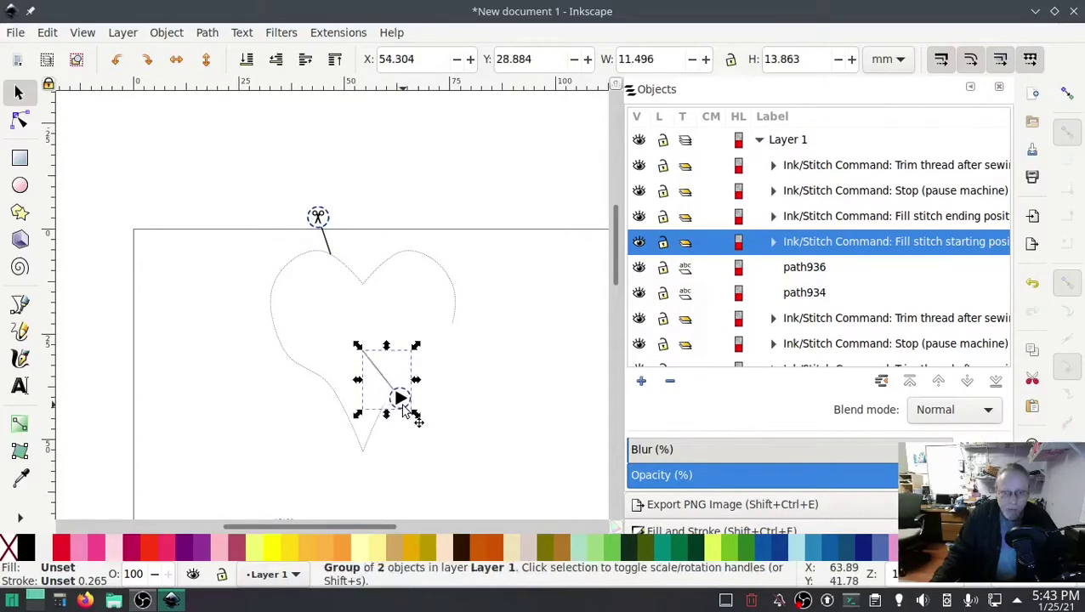
pyautogui.keyDown('ctrl'); pyautogui.scroll(5, 405, 436); pyautogui.keyUp('ctrl')
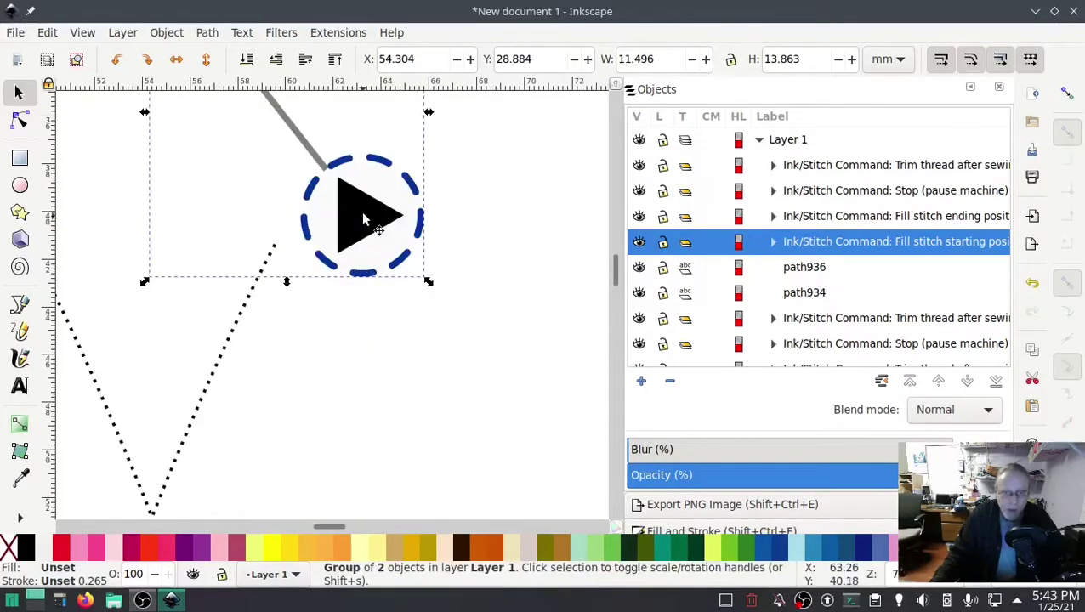
pyautogui.moveTo(364, 215); pyautogui.dragTo(380, 402)
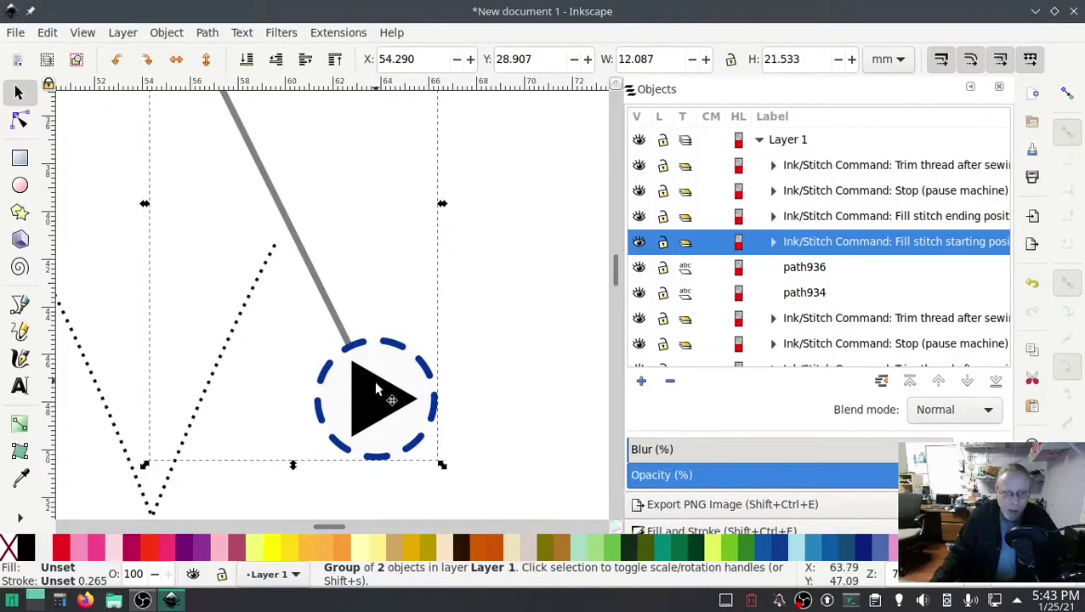
pyautogui.keyDown('ctrl'); pyautogui.scroll(-4, 450, 343); pyautogui.keyUp('ctrl')
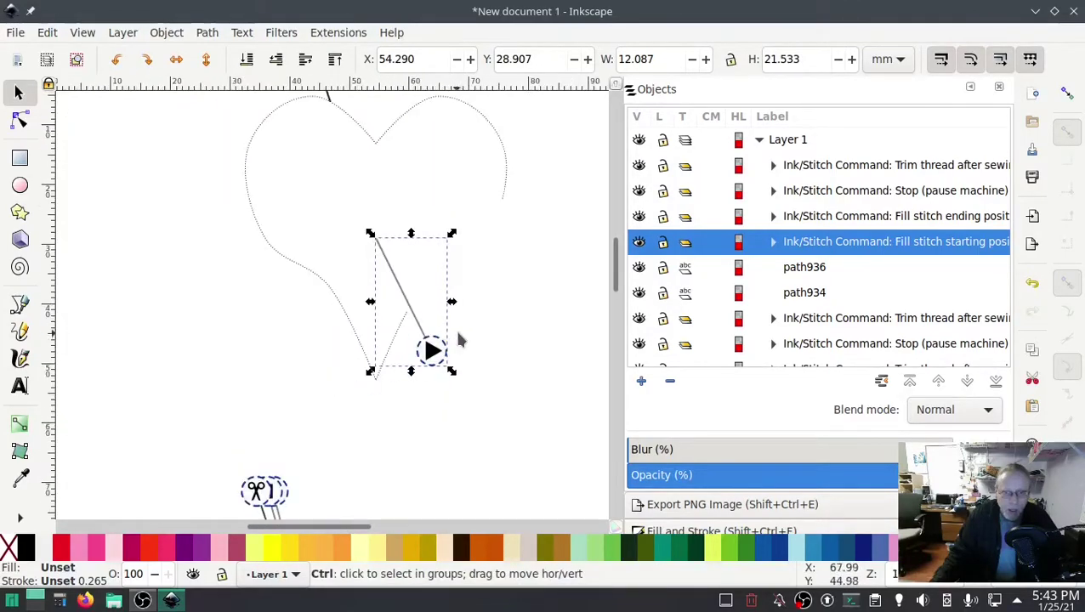
pyautogui.scroll(-1, 472, 295)
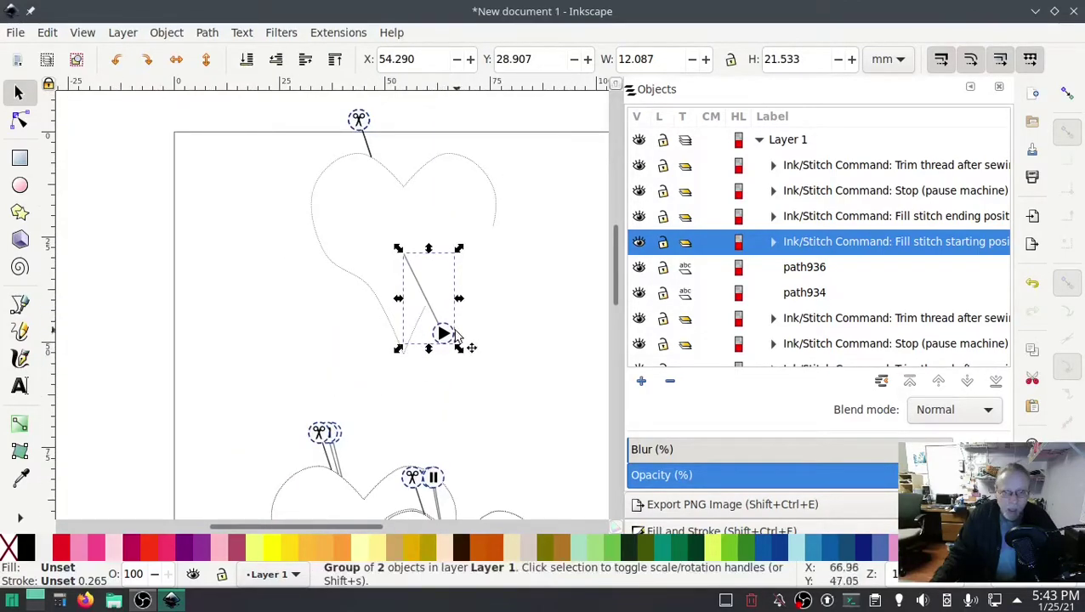
pyautogui.moveTo(445, 336)
pyautogui.mouseDown()
pyautogui.moveTo(478, 414)
pyautogui.moveTo(454, 426)
pyautogui.mouseUp()
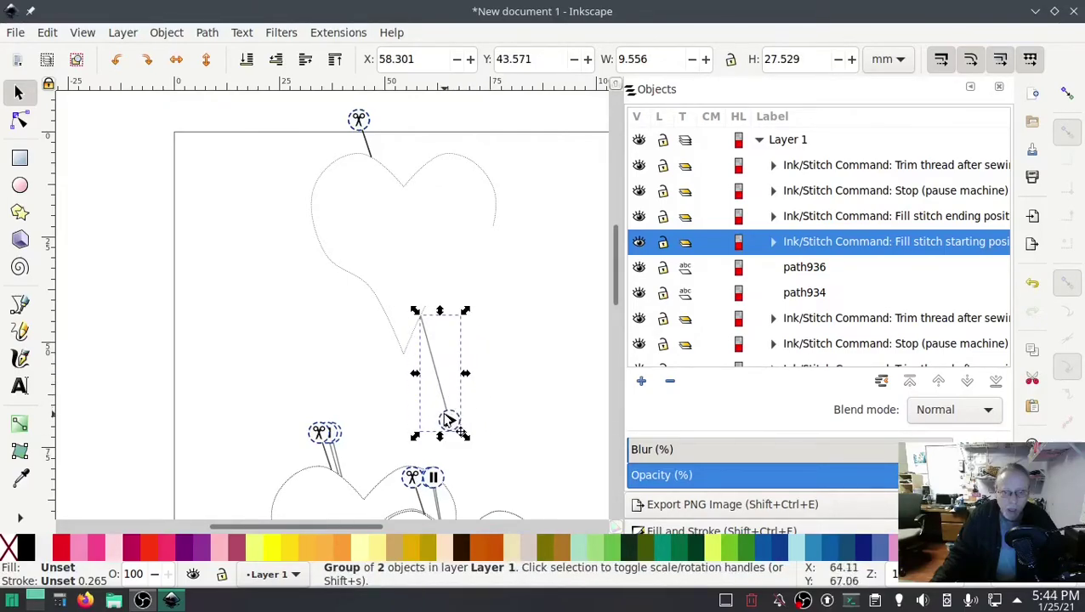
pyautogui.scroll(2, 475, 375)
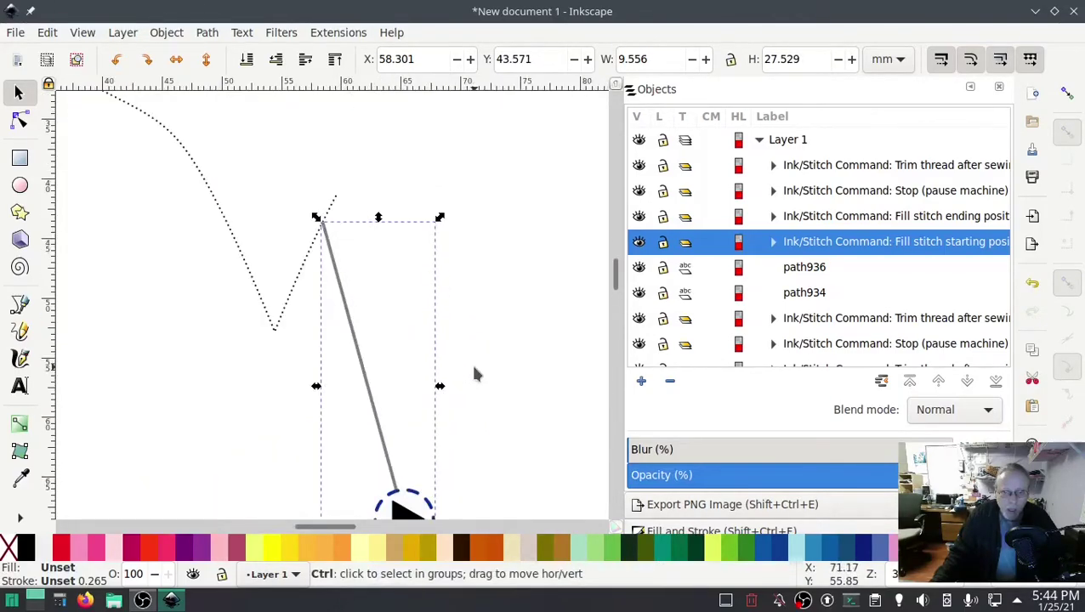
# - Attach the start marker's connector end to path934's open end node
pyautogui.click(19, 120)
pyautogui.click(330, 239)
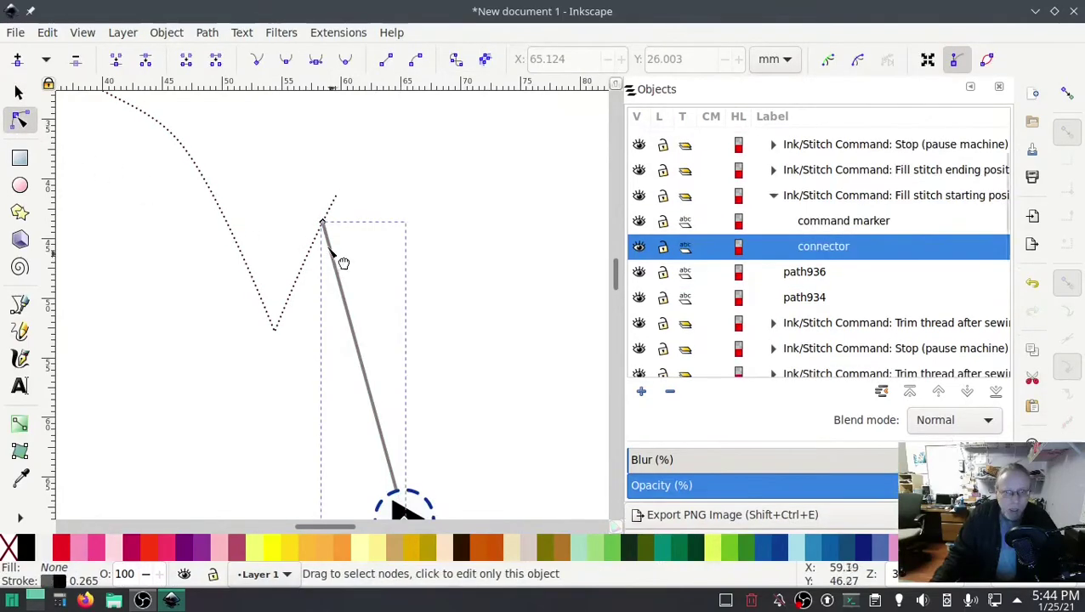
pyautogui.moveTo(324, 225); pyautogui.dragTo(337, 196)
pyautogui.click(332, 212)
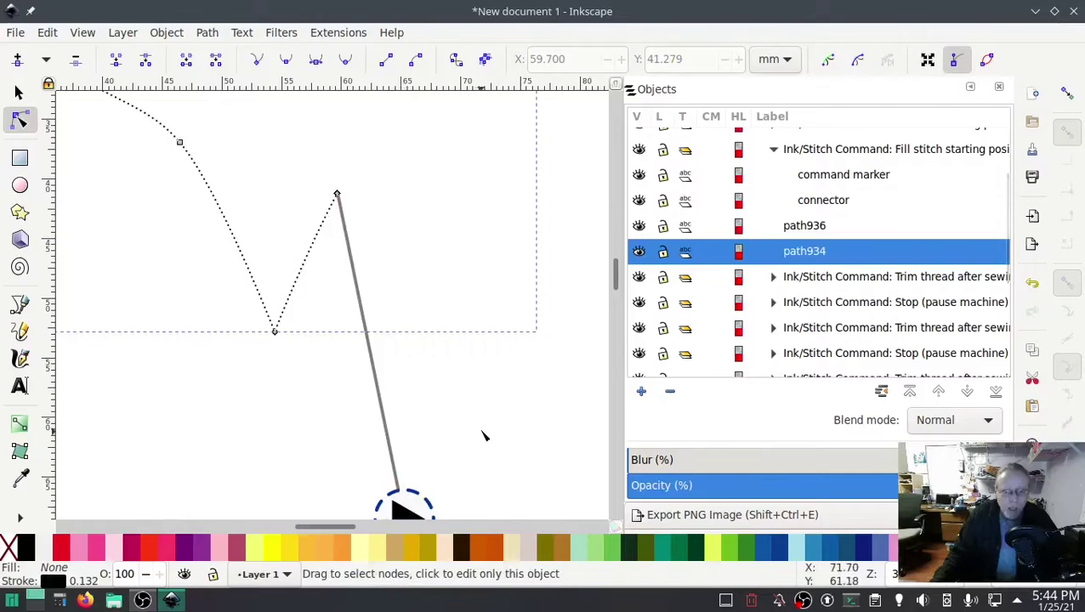
pyautogui.scroll(5, 485, 425)
pyautogui.scroll(4, 486, 425)
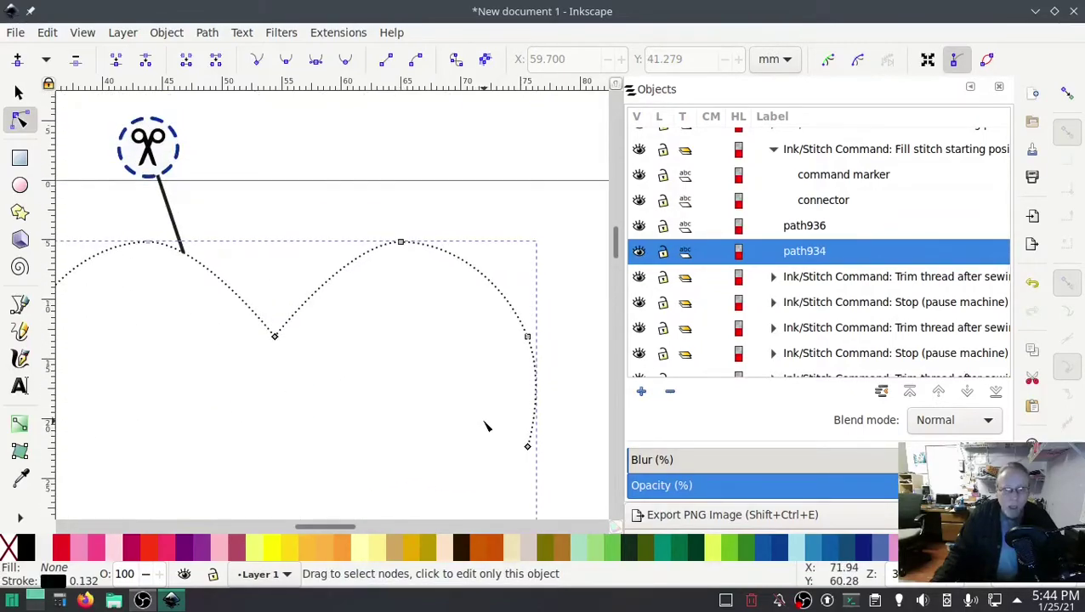
pyautogui.scroll(1, 484, 426)
pyautogui.scroll(-3, 459, 423)
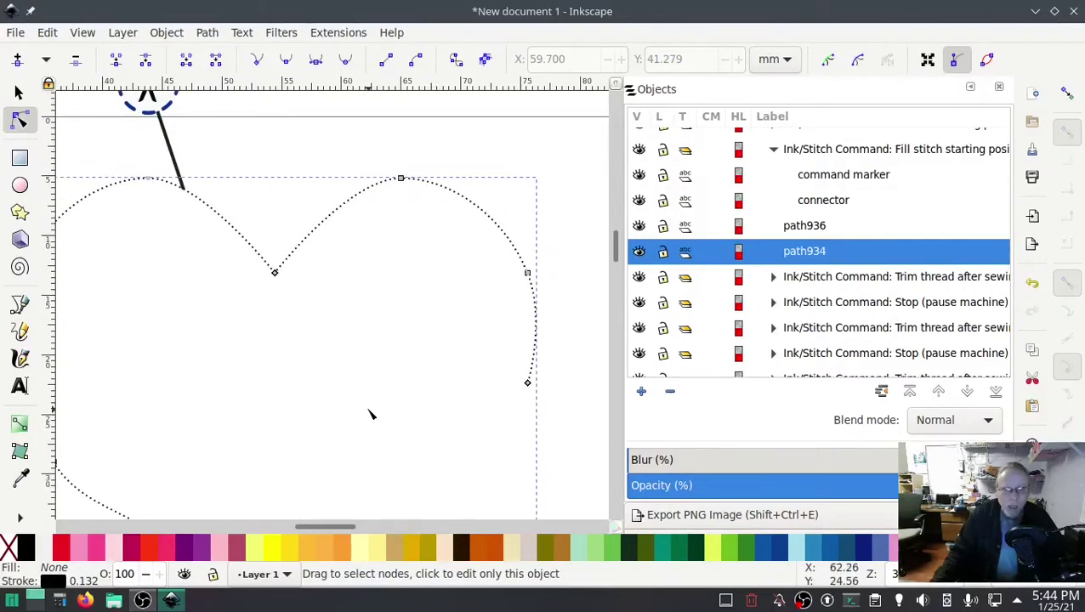
pyautogui.scroll(-5, 370, 414)
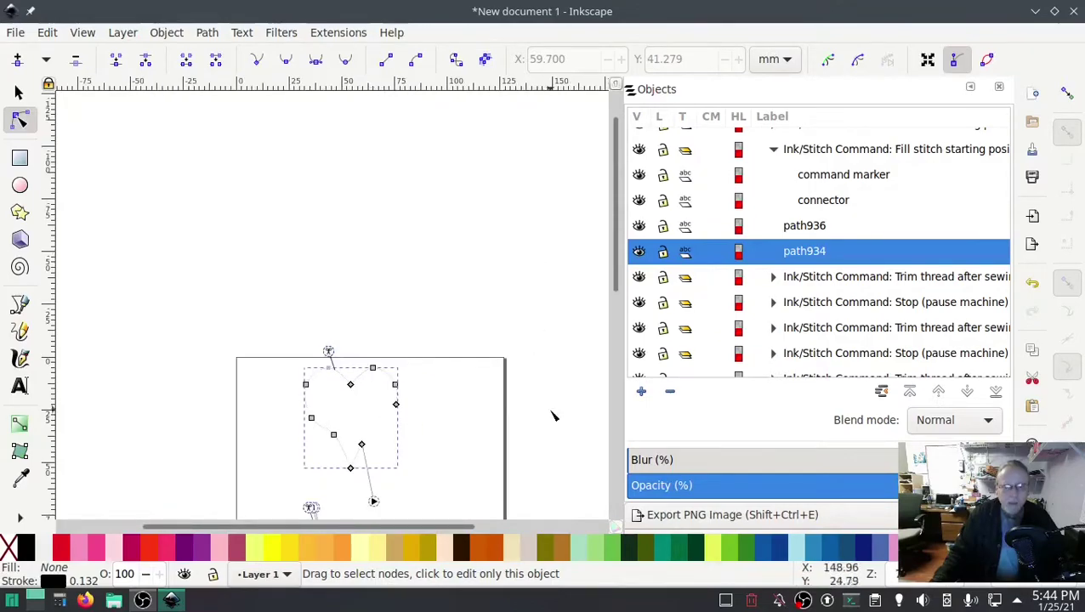
pyautogui.moveTo(539, 415); pyautogui.dragTo(523, 246)
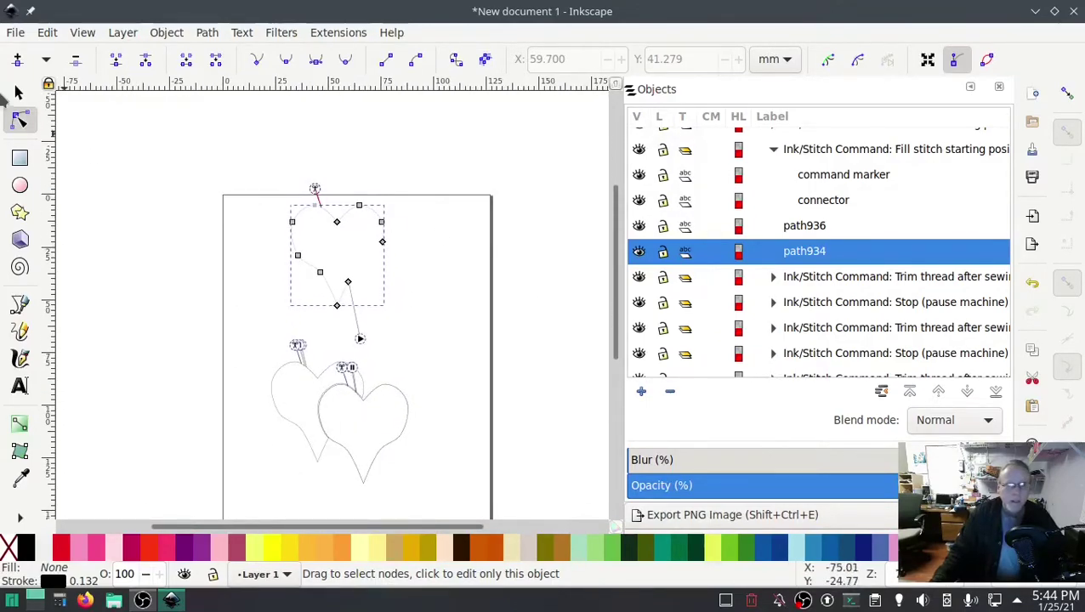
# - Move path934 over the lower heart's outline at X 23.076, Y 79.301 mm
pyautogui.click(18, 95)
pyautogui.moveTo(312, 274); pyautogui.dragTo(290, 421)
pyautogui.scroll(5, 378, 391)
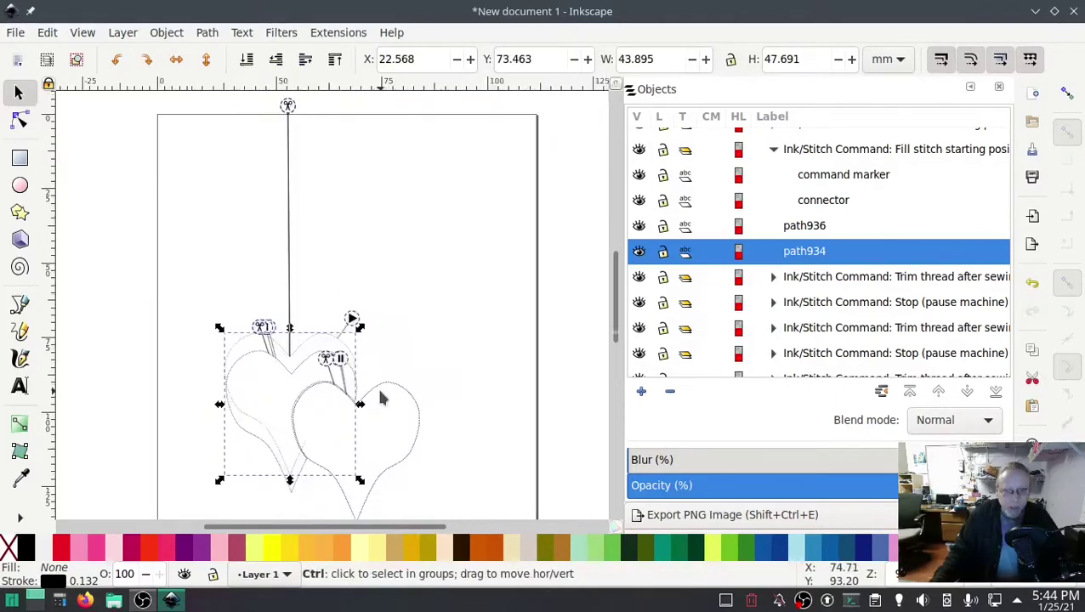
pyautogui.moveTo(334, 347); pyautogui.dragTo(555, 160)
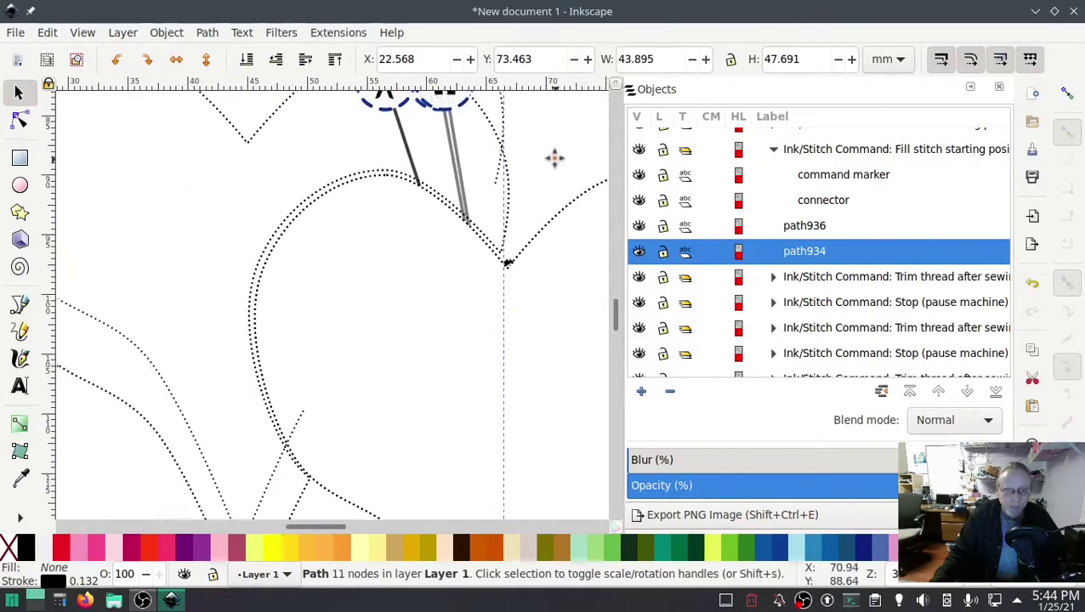
pyautogui.moveTo(106, 468); pyautogui.dragTo(309, 400)
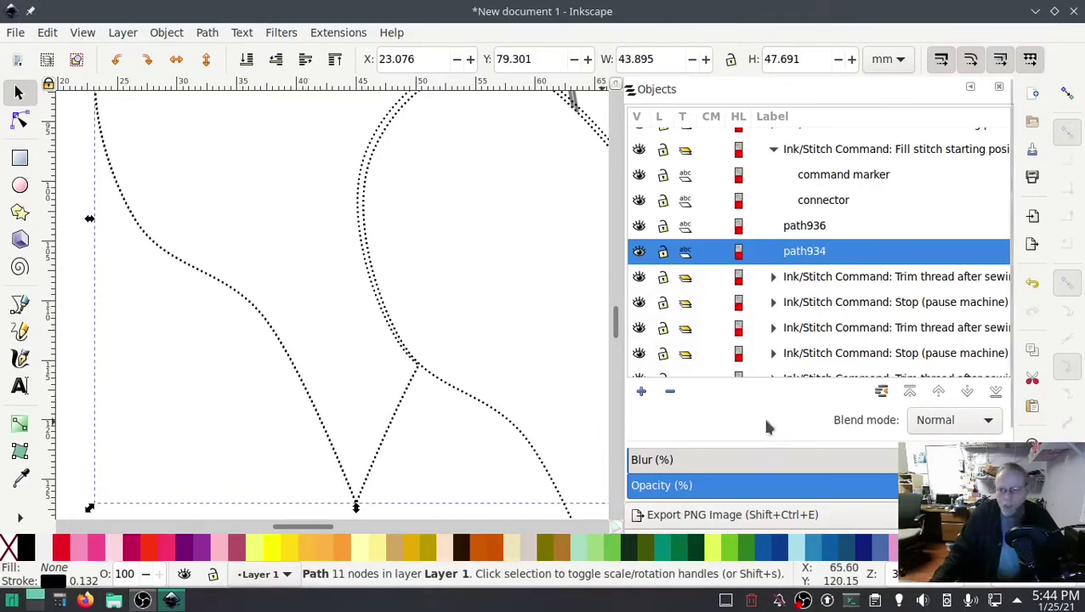
pyautogui.scroll(-1, 766, 425)
# - Make path934's stroke solid instead of dotted, with a 2 mm width
pyautogui.click(740, 488)
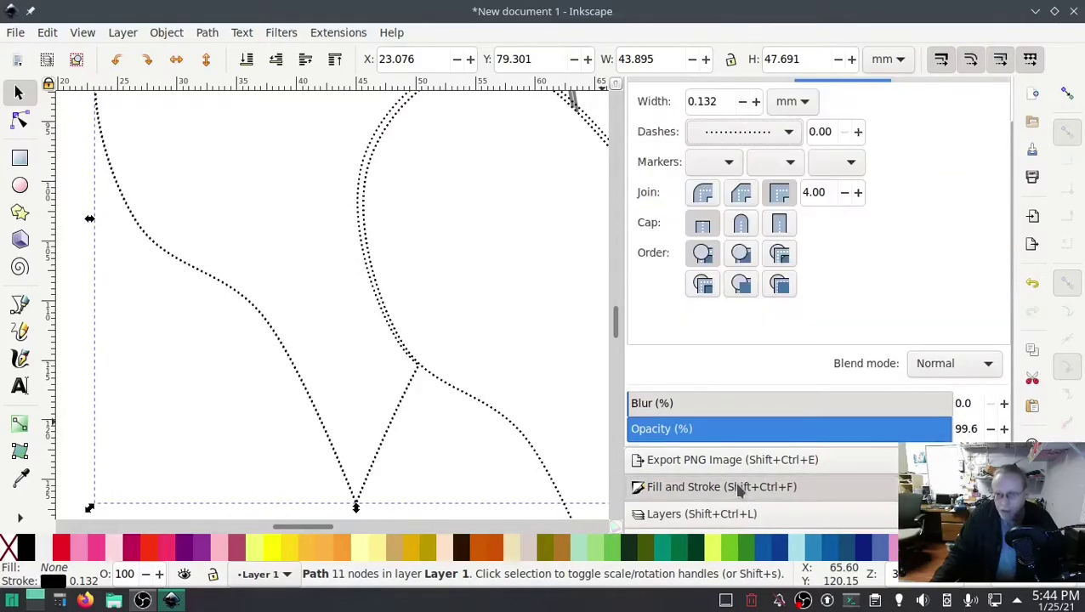
pyautogui.click(788, 131)
pyautogui.click(773, 117)
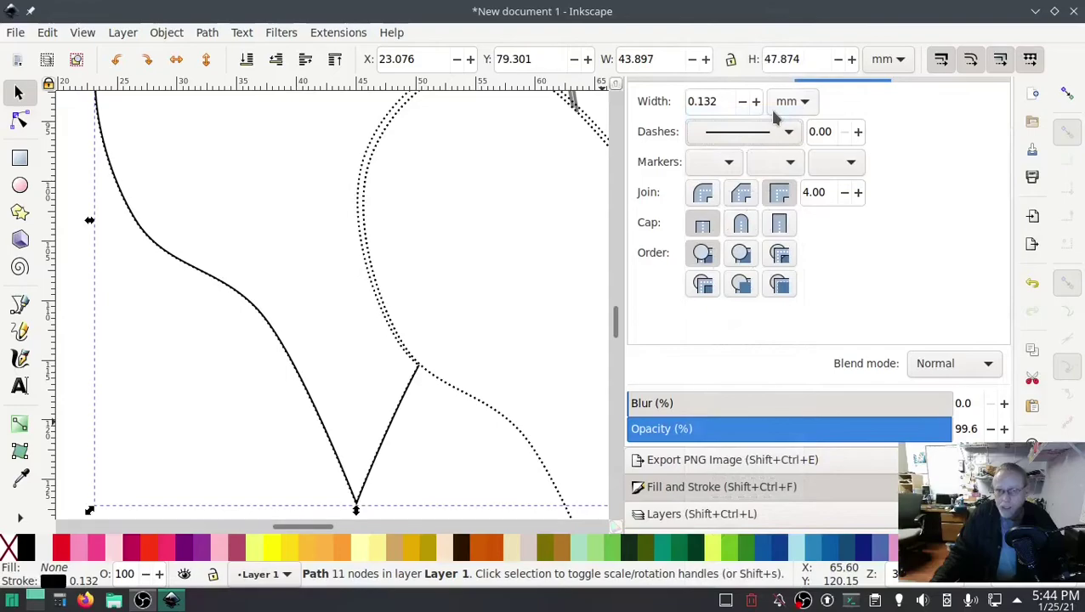
pyautogui.moveTo(746, 102); pyautogui.dragTo(670, 96)
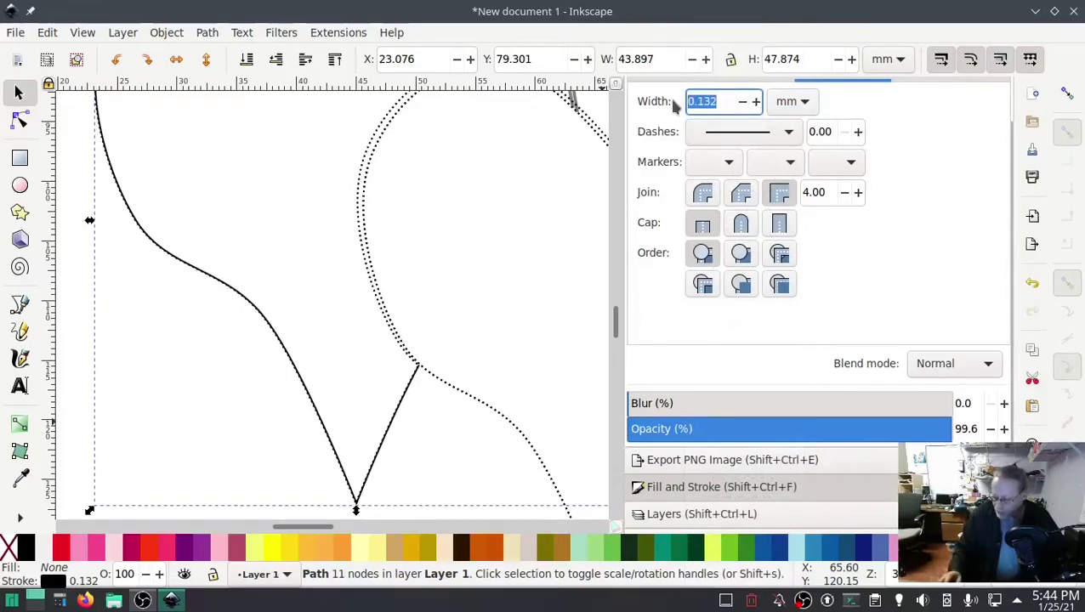
pyautogui.write('2')
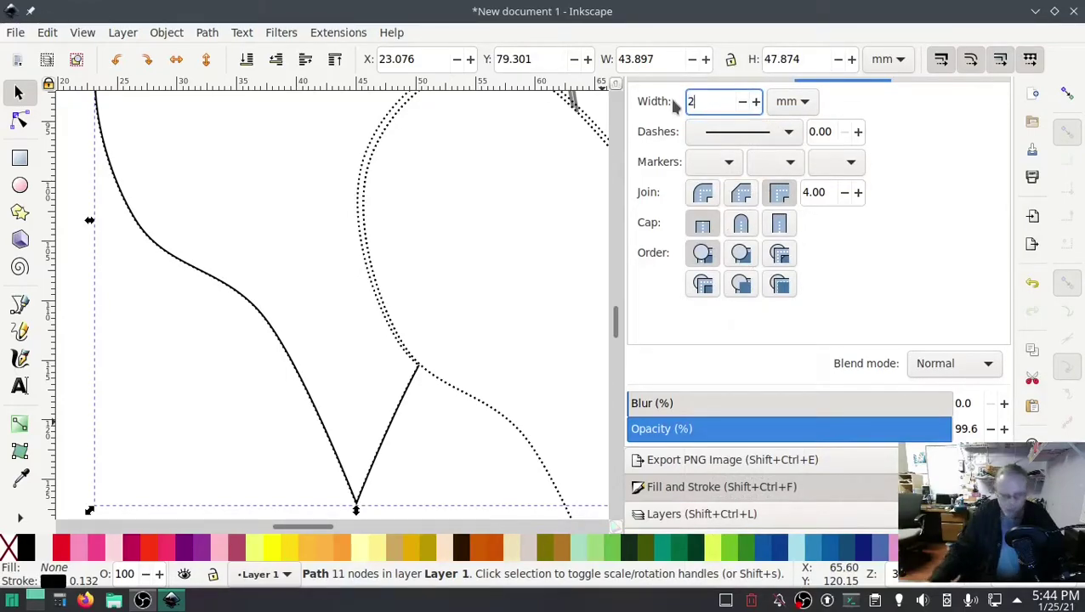
pyautogui.press('Return')
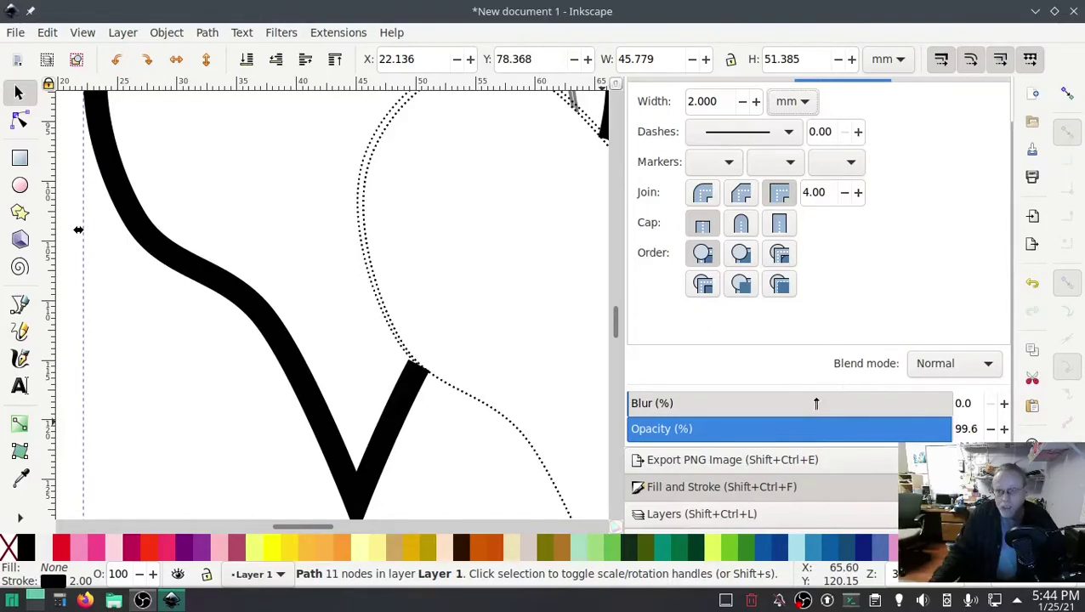
# - Give the right heart, path936, the same solid 2 mm stroke
pyautogui.scroll(-2, 867, 285)
pyautogui.click(742, 493)
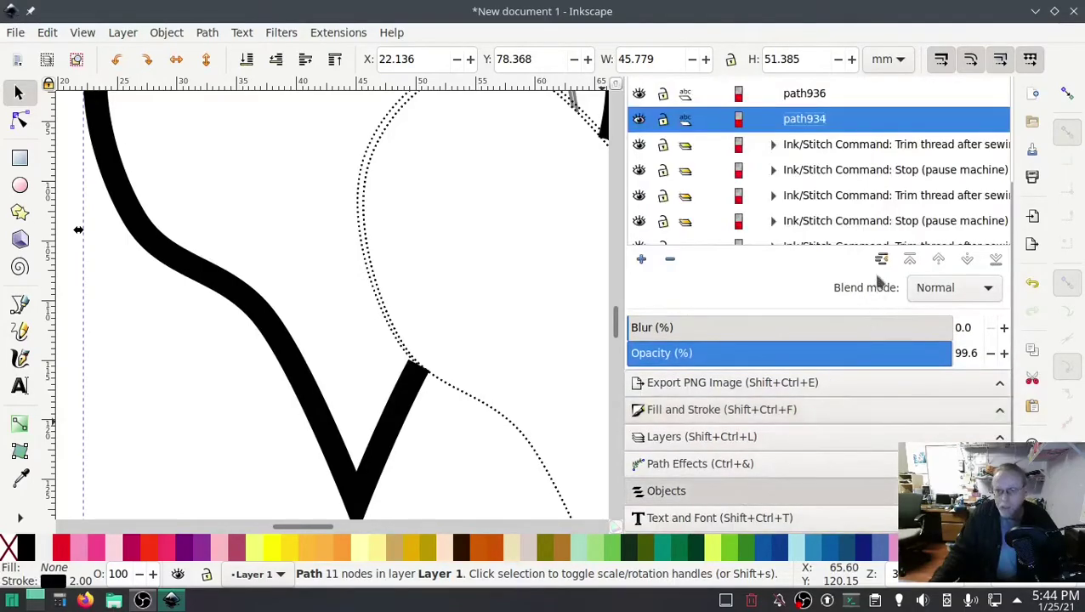
pyautogui.scroll(3, 860, 194)
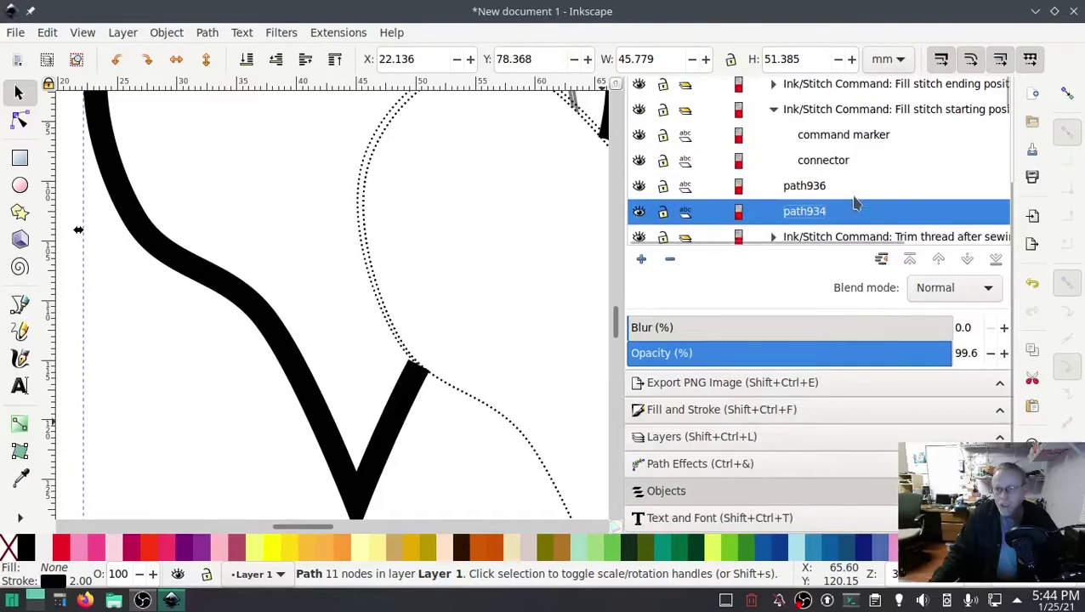
pyautogui.click(812, 187)
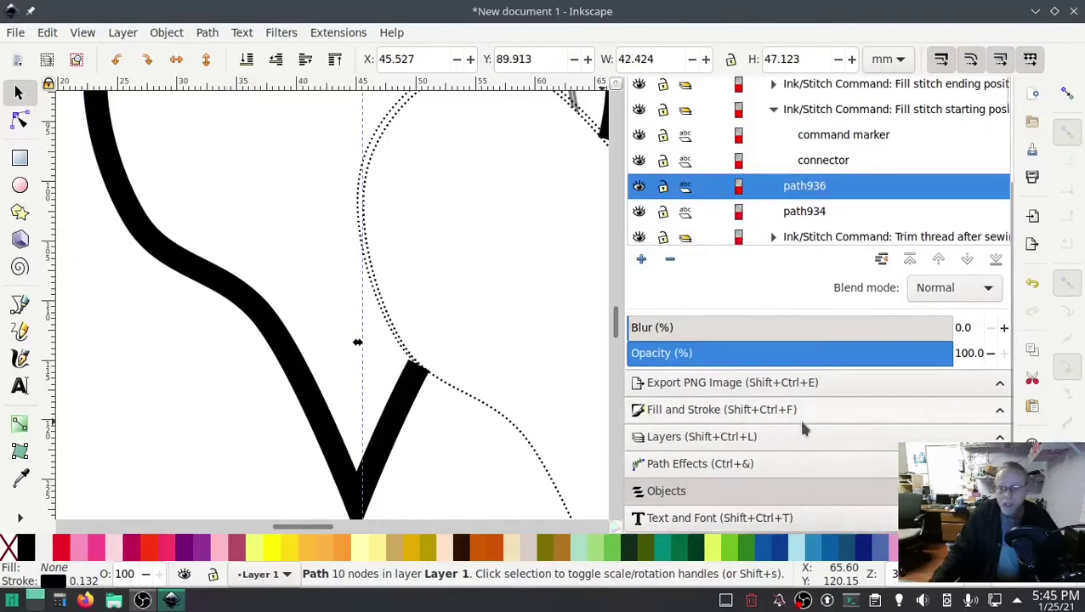
pyautogui.click(741, 416)
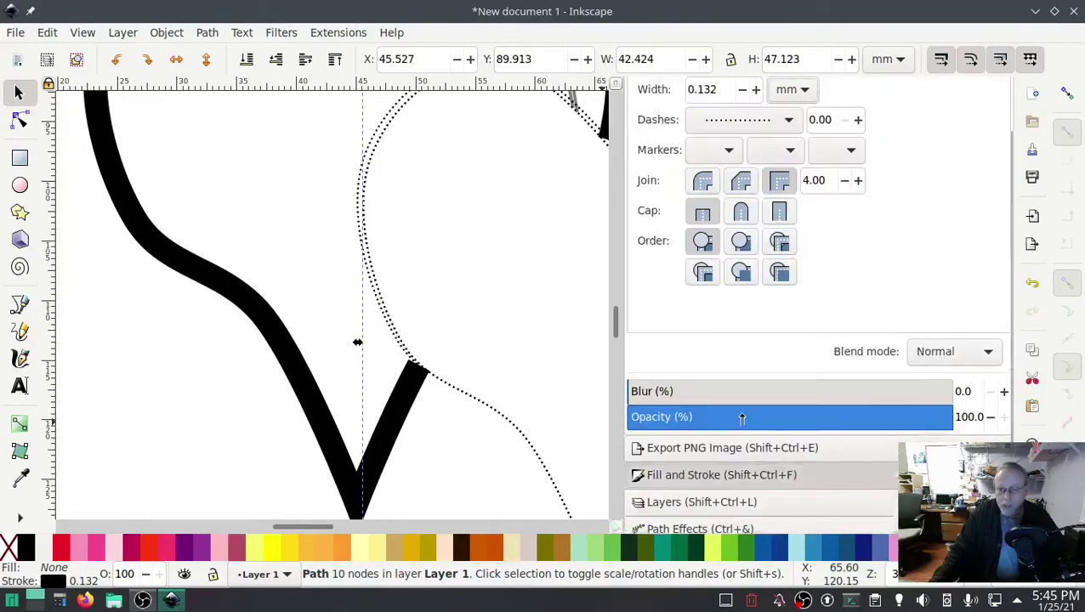
pyautogui.click(758, 119)
pyautogui.click(758, 90)
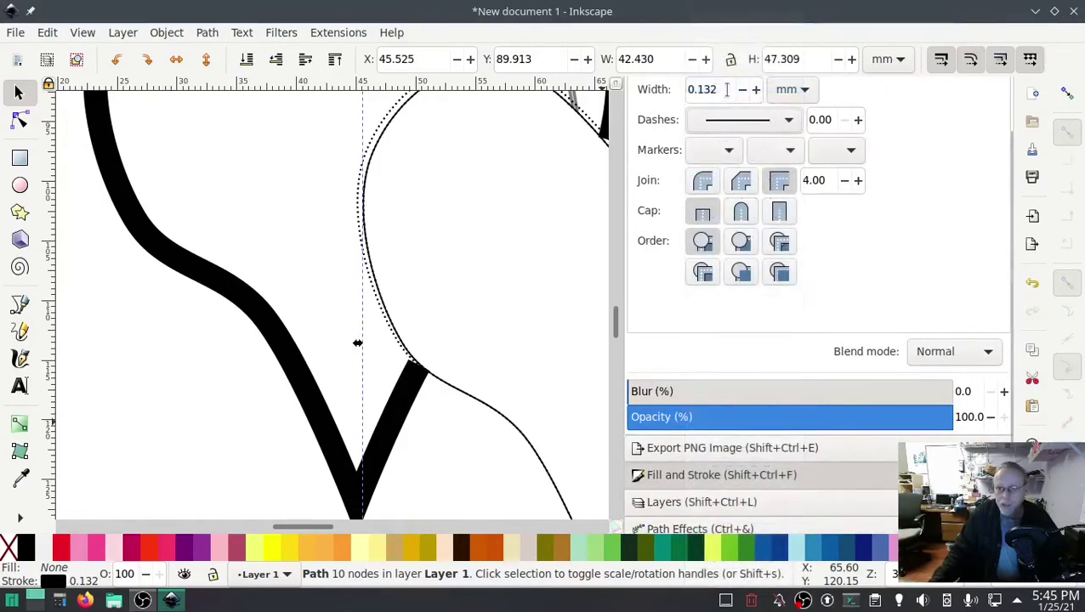
pyautogui.moveTo(727, 90); pyautogui.dragTo(666, 91)
pyautogui.write('2')
pyautogui.press('Return')
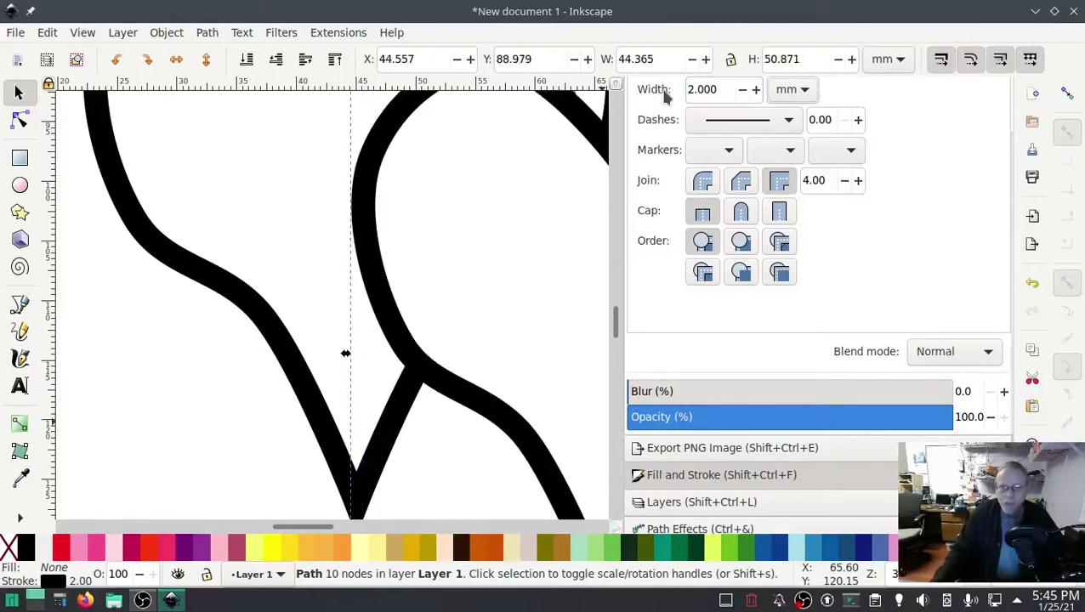
pyautogui.scroll(-3, 518, 342)
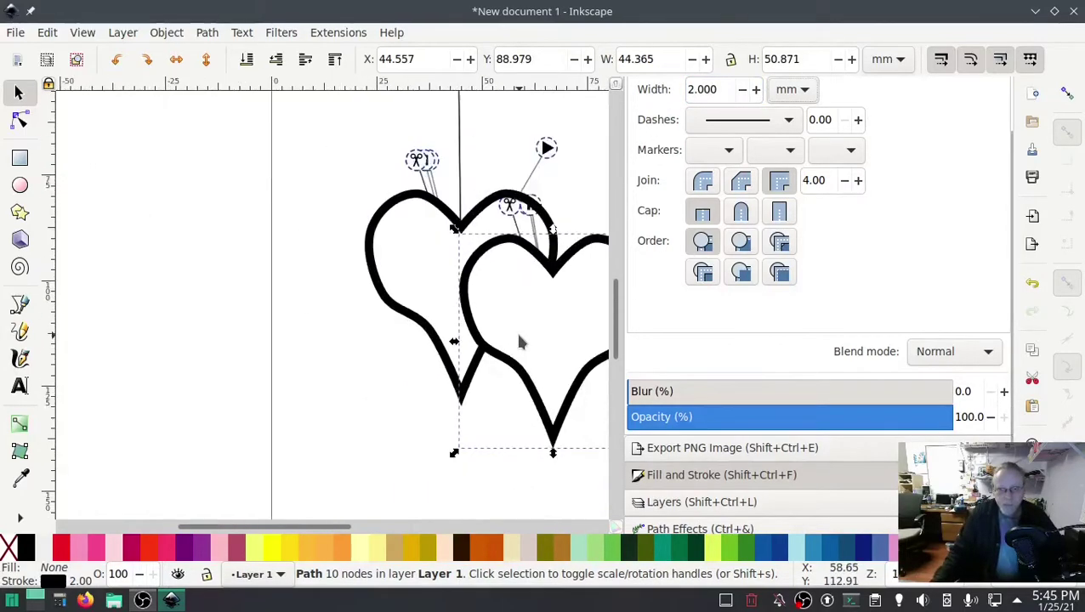
pyautogui.click(425, 329)
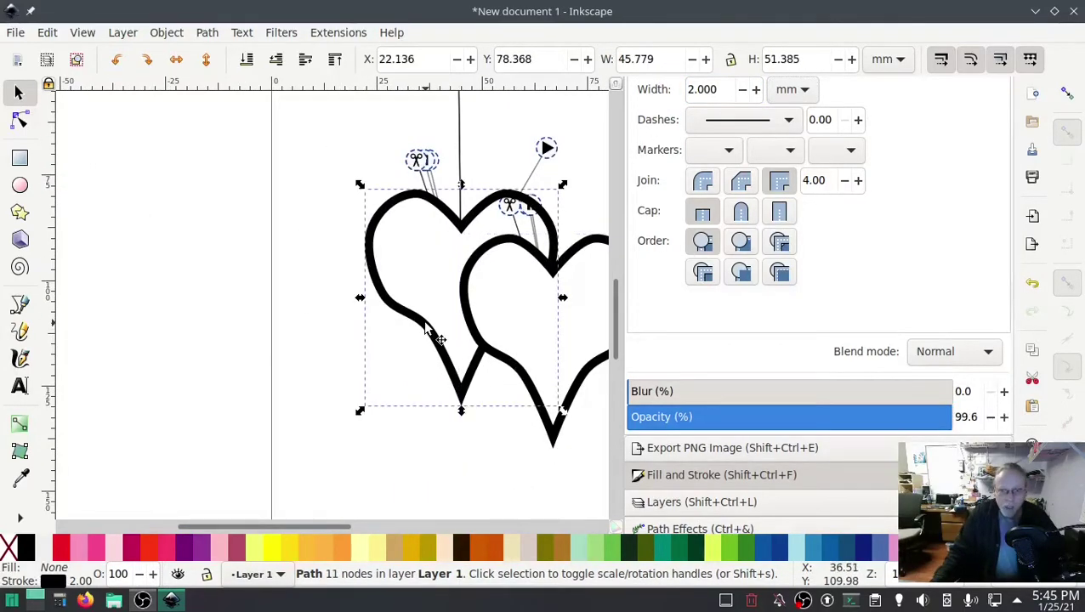
# - Convert the left heart's line into an Ink/Stitch satin column
pyautogui.click(330, 34)
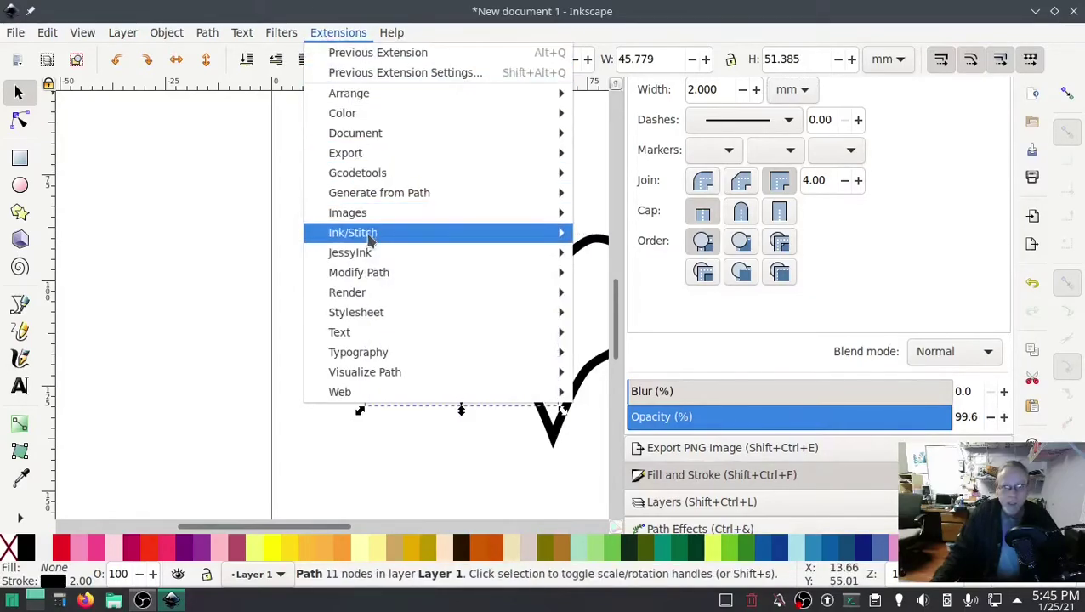
pyautogui.moveTo(528, 231)
pyautogui.moveTo(749, 352)
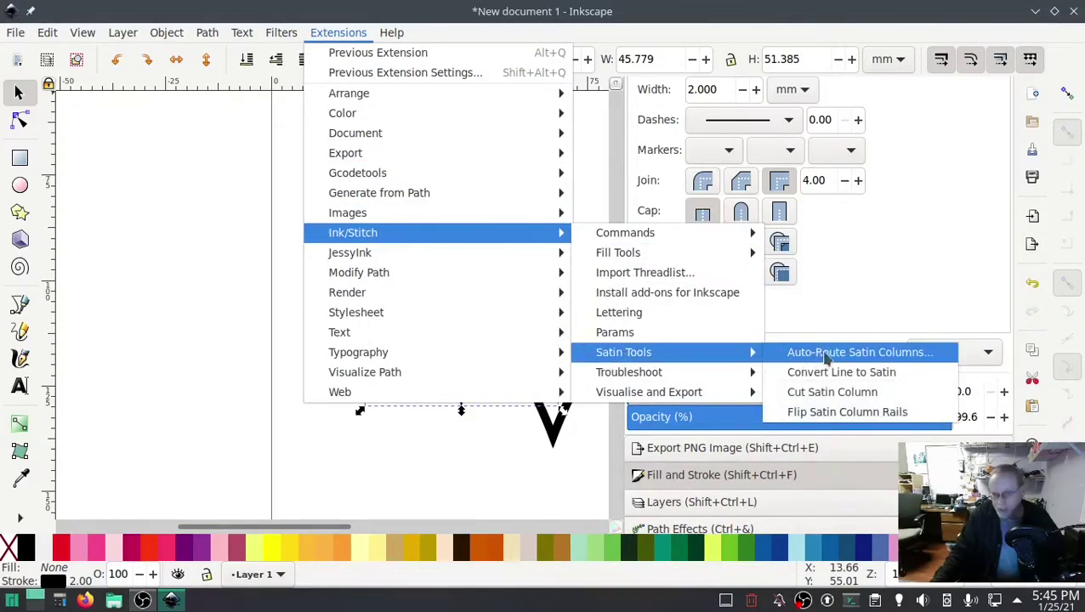
pyautogui.click(864, 379)
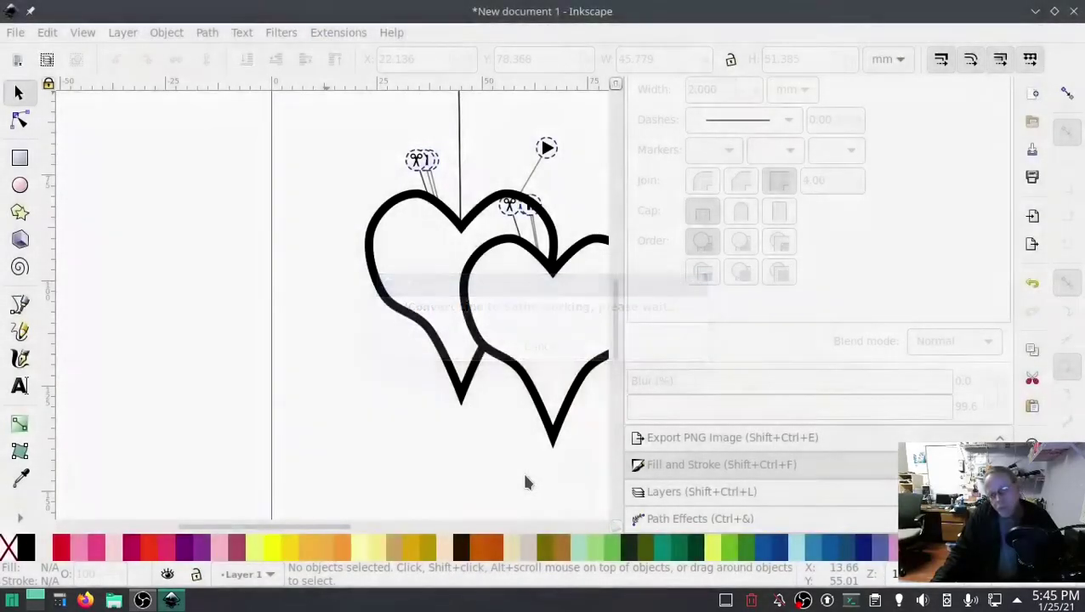
# - Convert the right heart into a satin column with Convert Line to Satin
pyautogui.moveTo(520, 460); pyautogui.dragTo(356, 413)
pyautogui.click(381, 380)
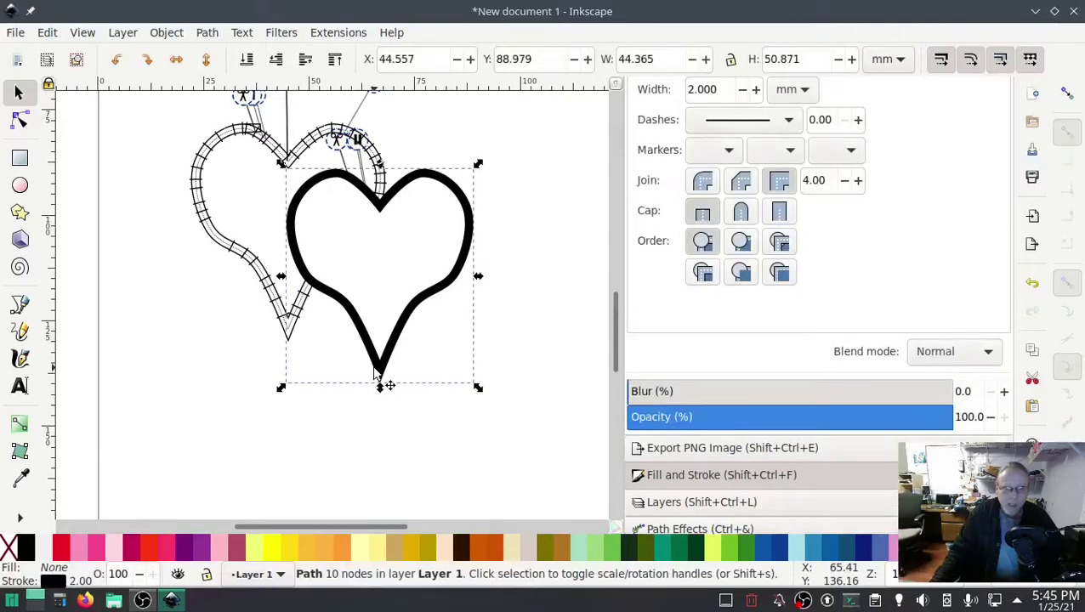
pyautogui.click(335, 34)
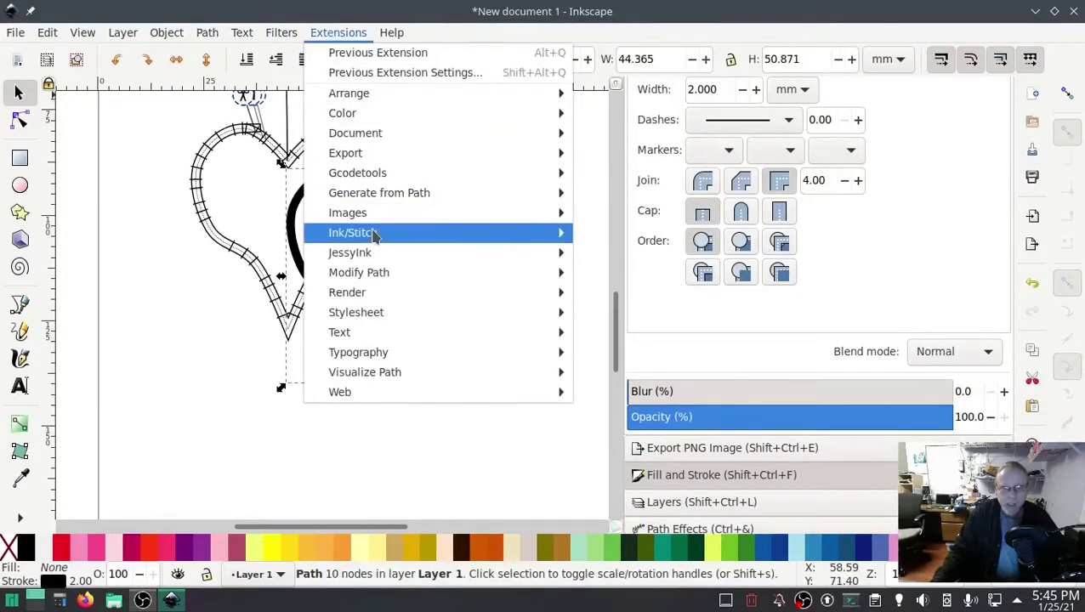
pyautogui.moveTo(375, 234)
pyautogui.moveTo(666, 355)
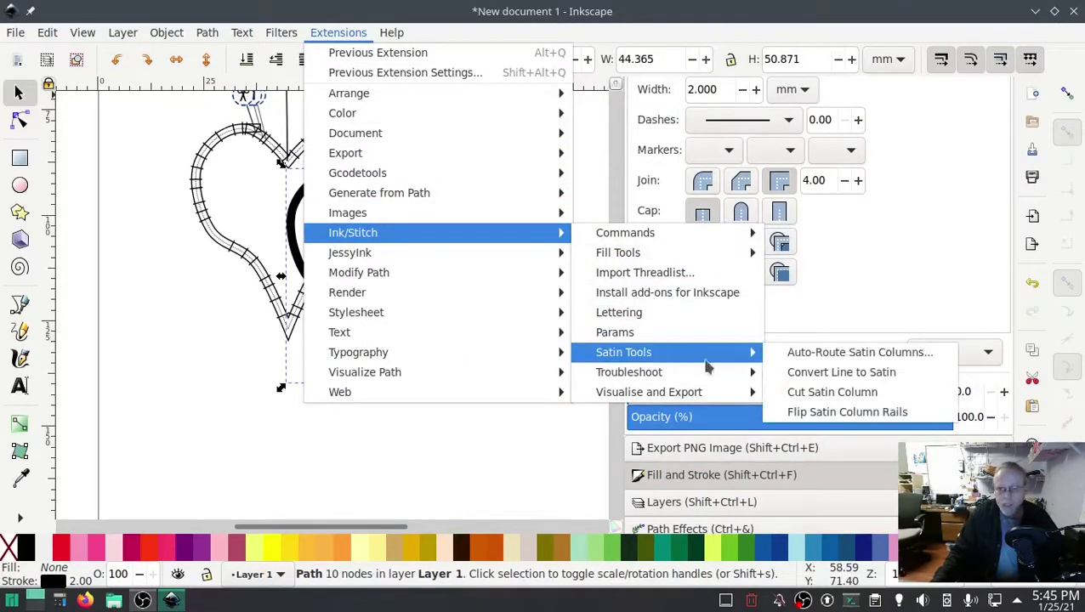
pyautogui.click(817, 377)
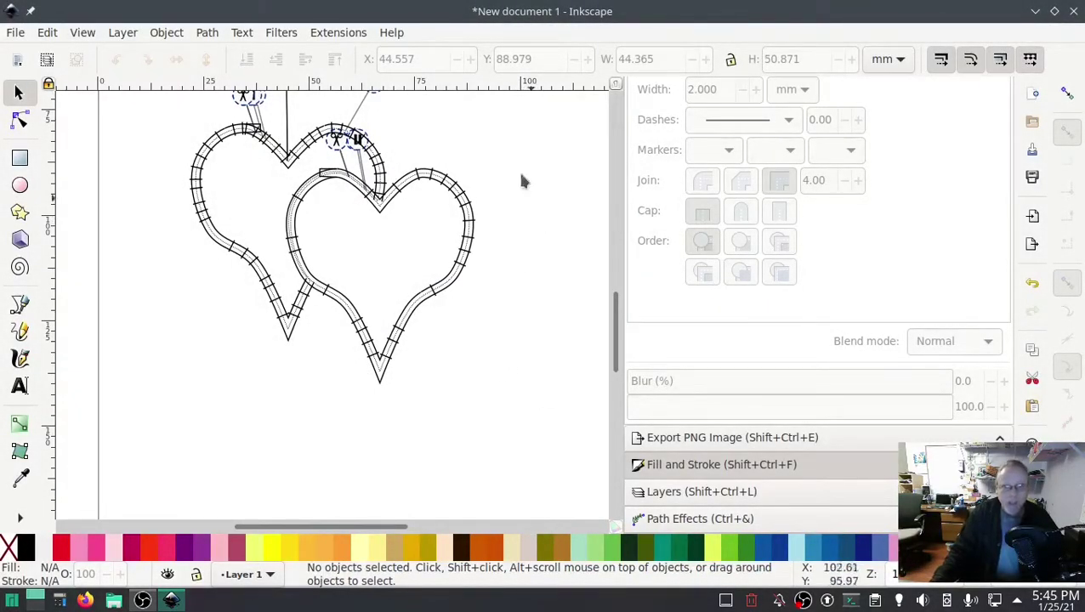
# - Run Ink/Stitch Troubleshoot Objects, revealing a 'Rung doesn't intersect rails' error at the top notch
pyautogui.click(342, 33)
pyautogui.moveTo(366, 232)
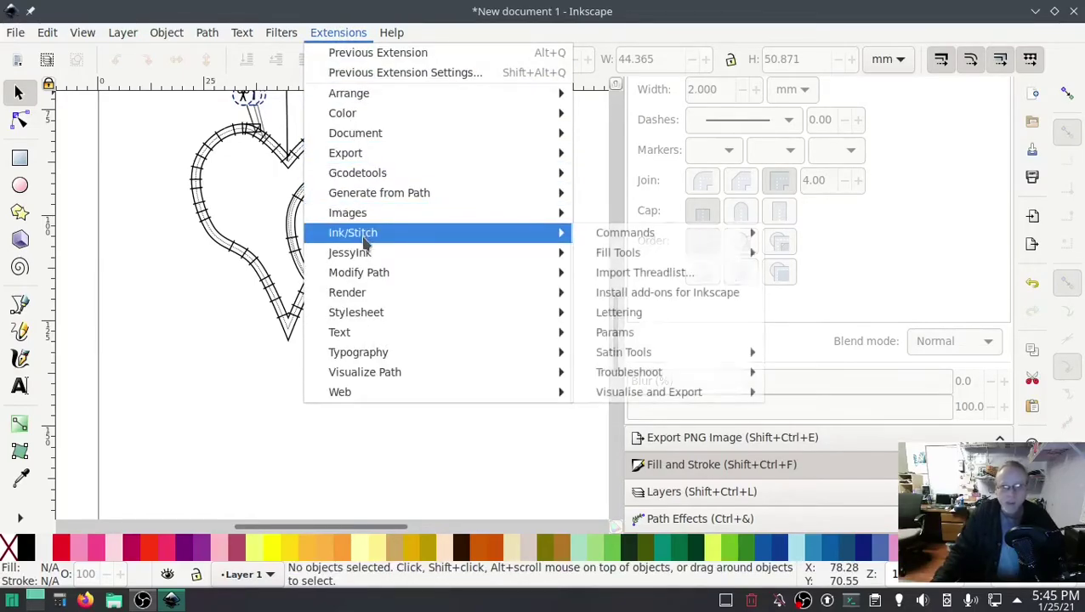
pyautogui.moveTo(665, 373)
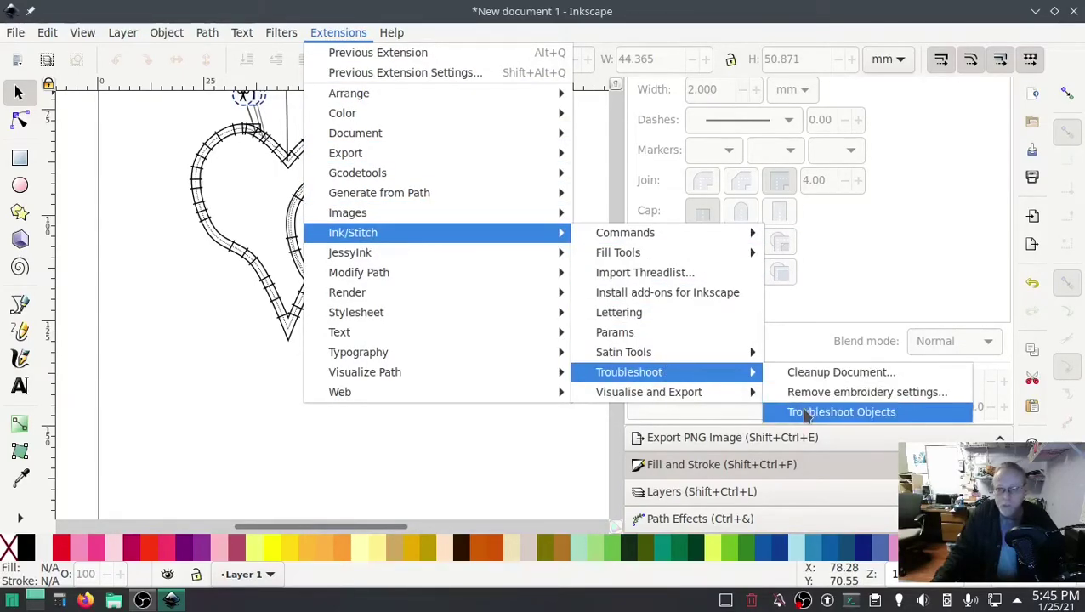
pyautogui.click(838, 412)
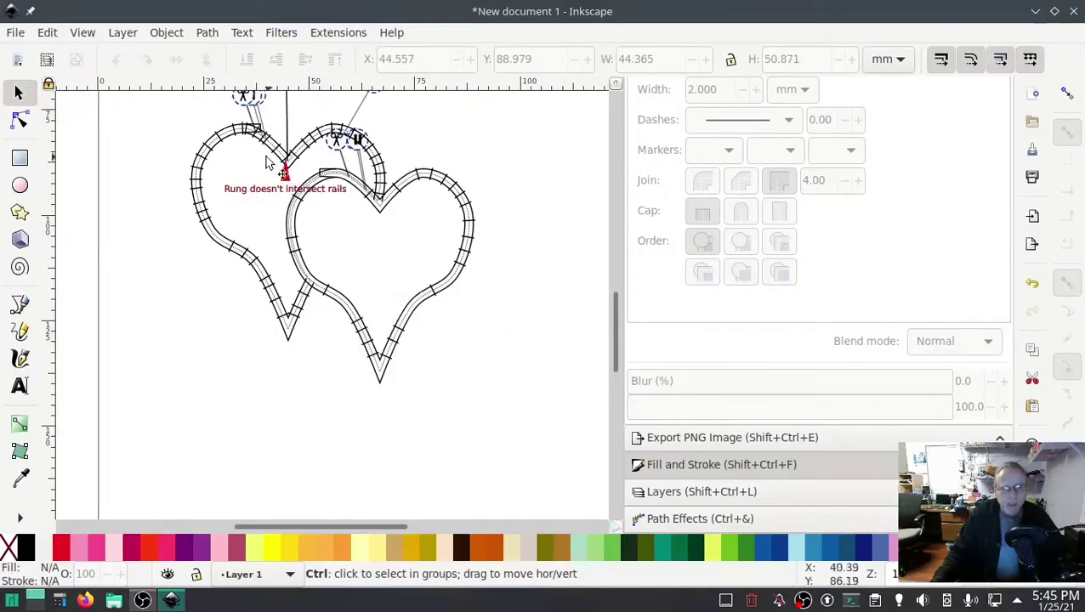
pyautogui.scroll(3, 277, 174)
pyautogui.scroll(5, 277, 176)
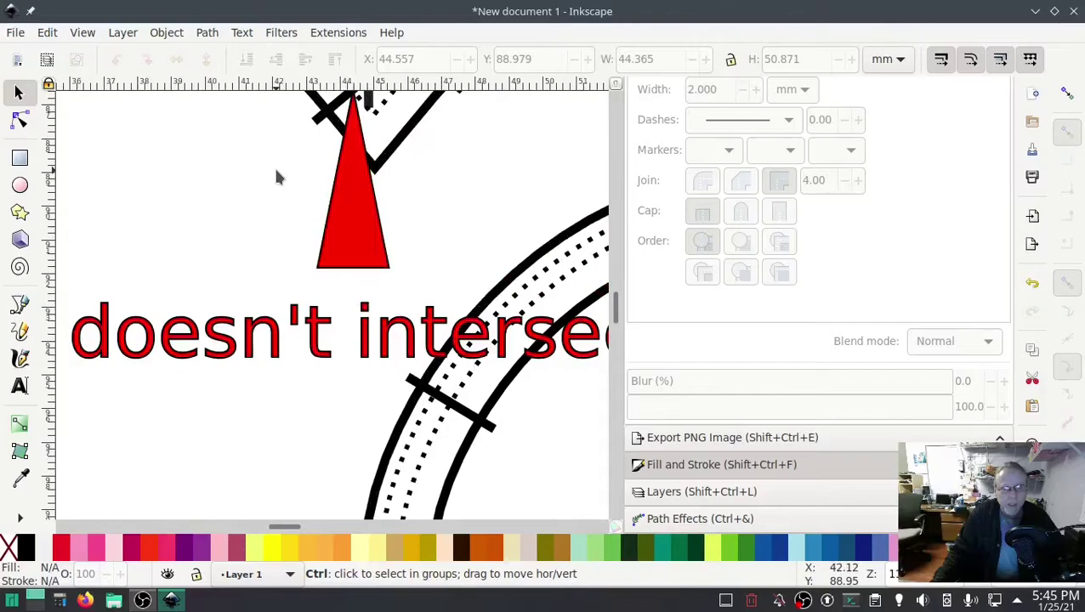
pyautogui.scroll(-1, 263, 333)
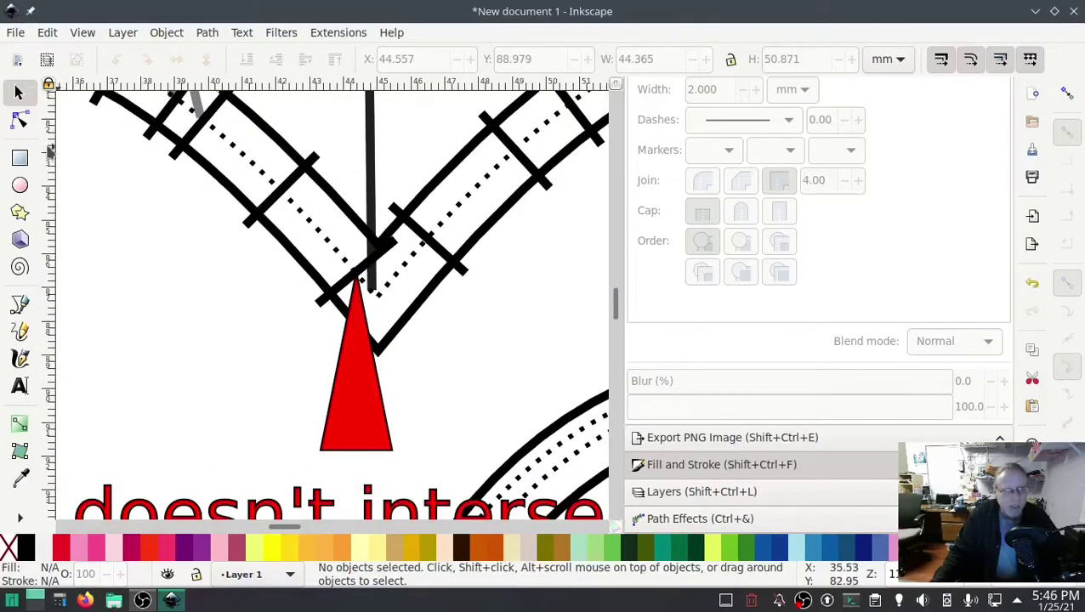
# - Nudge the left heart's junction node up and left at the notch
pyautogui.click(20, 120)
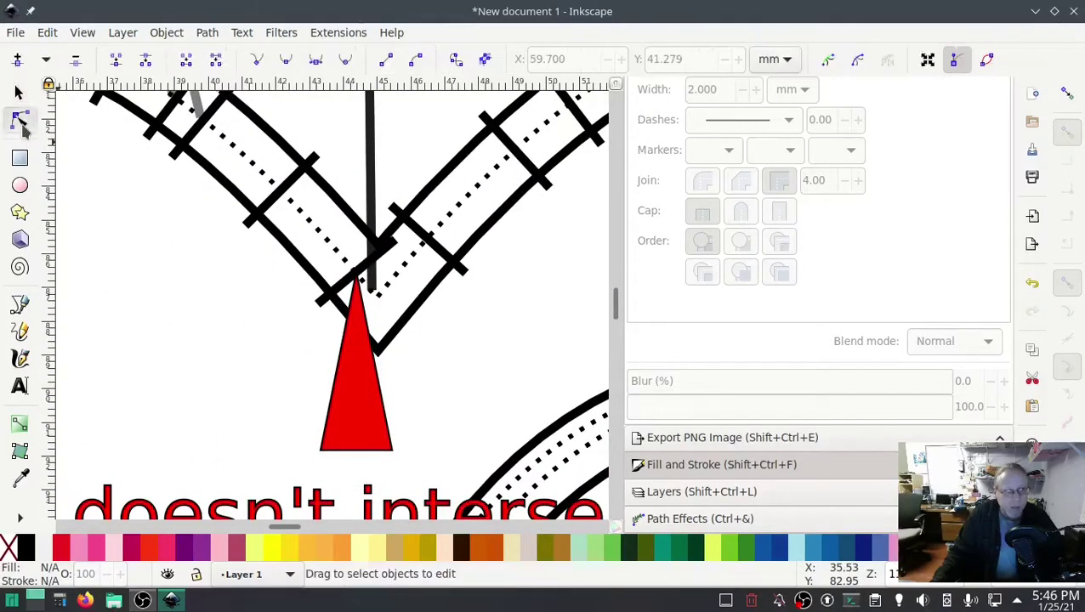
pyautogui.click(364, 274)
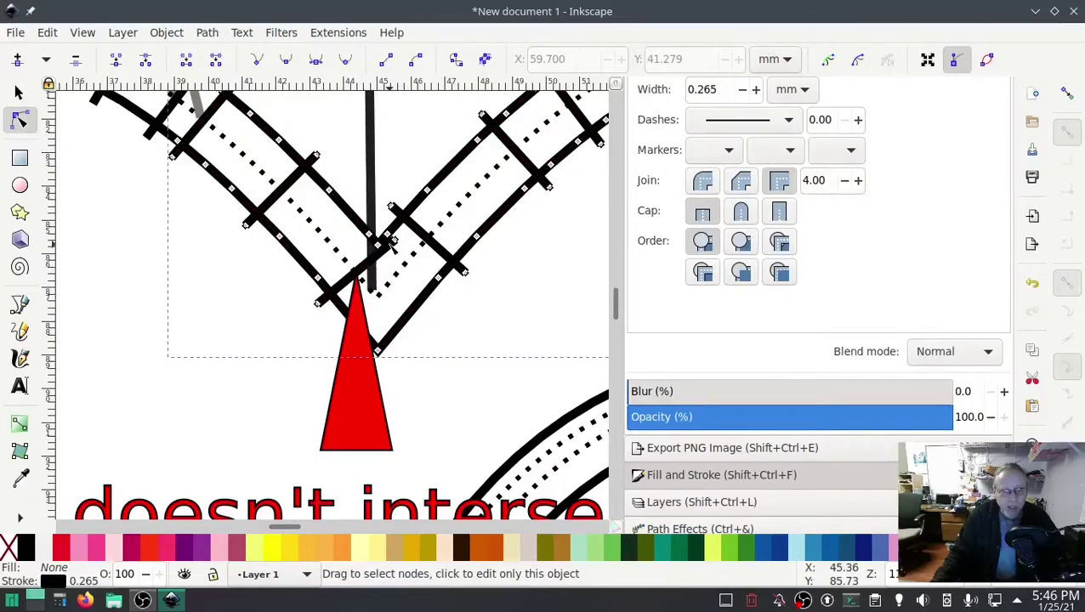
pyautogui.moveTo(393, 240); pyautogui.dragTo(379, 231)
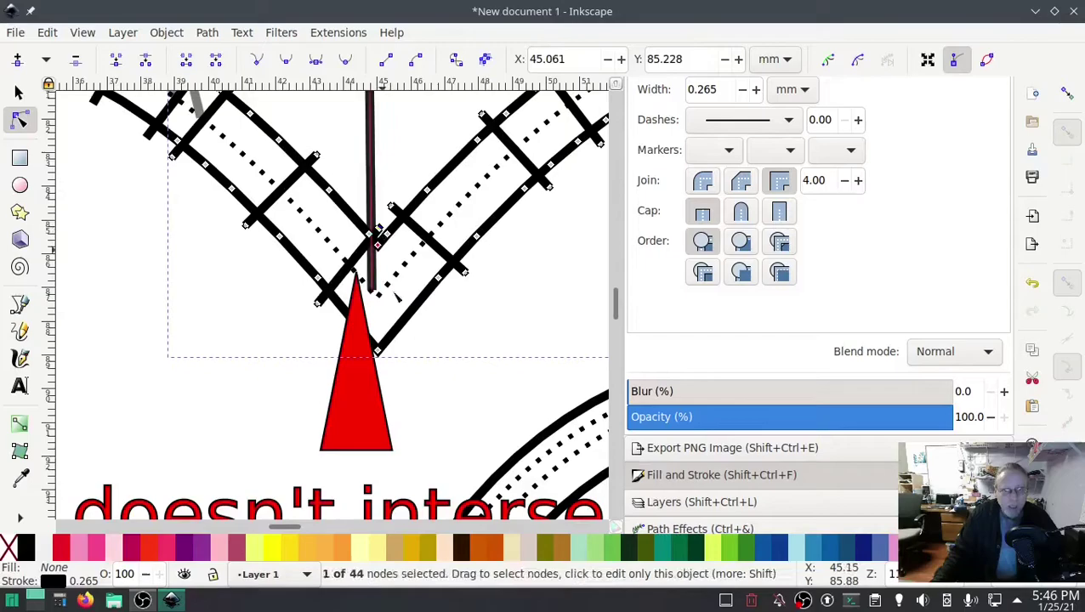
pyautogui.scroll(-8, 436, 395)
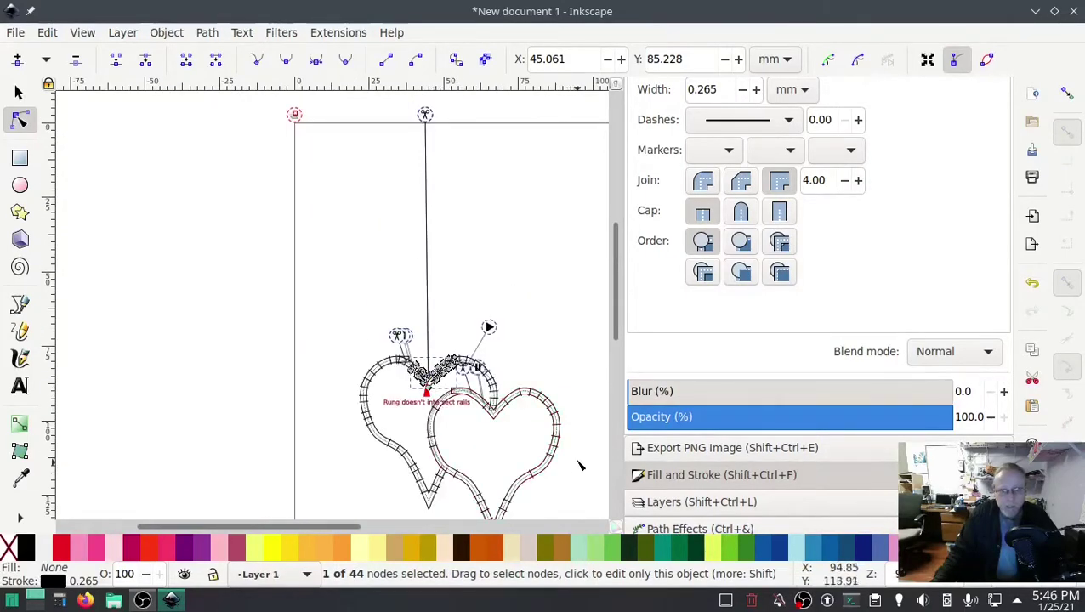
pyautogui.press('Escape')
pyautogui.moveTo(561, 340); pyautogui.dragTo(436, 242)
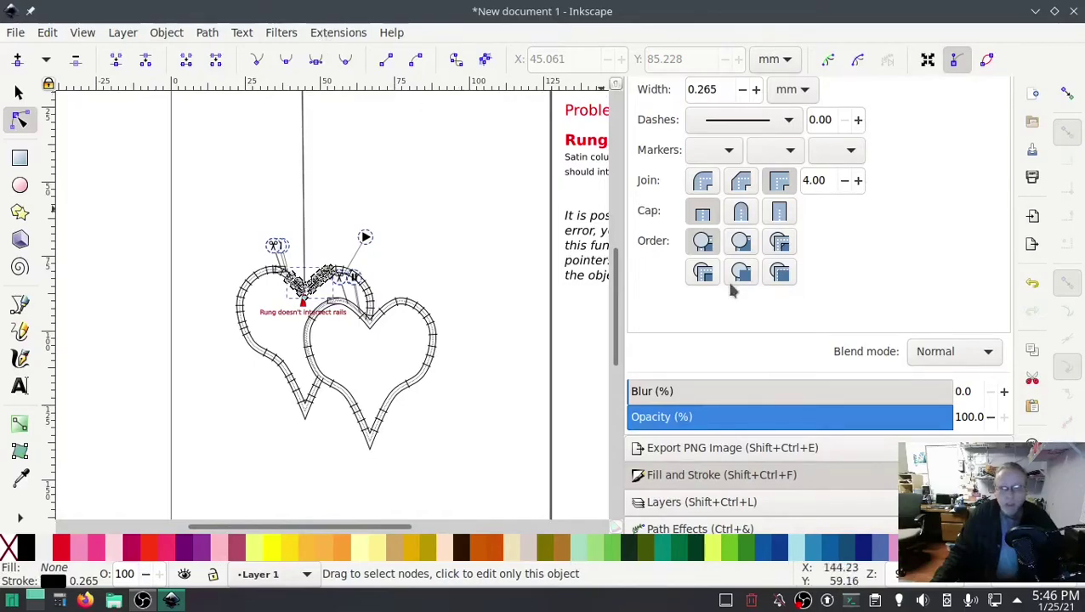
# - Delete the Troubleshoot layer and its error marker from the object list
pyautogui.scroll(-2, 836, 299)
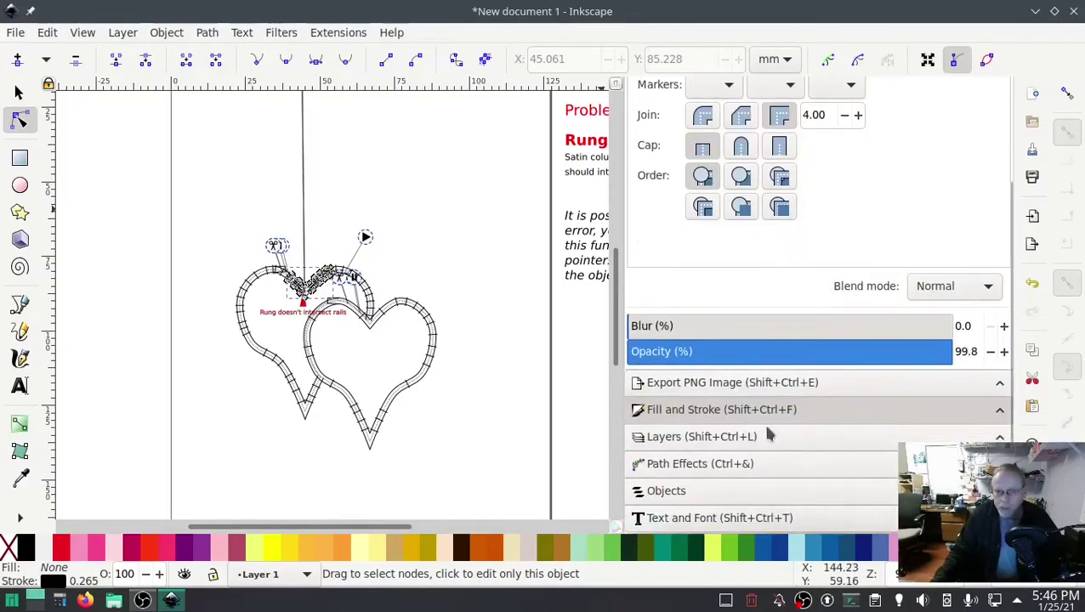
pyautogui.click(790, 491)
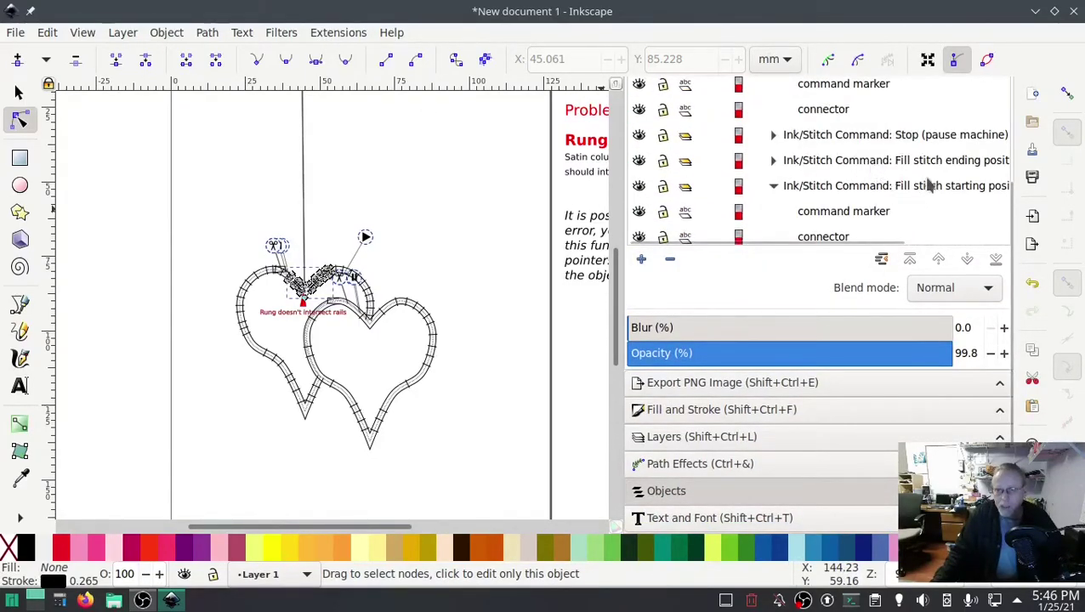
pyautogui.scroll(2, 962, 312)
pyautogui.scroll(2, 966, 358)
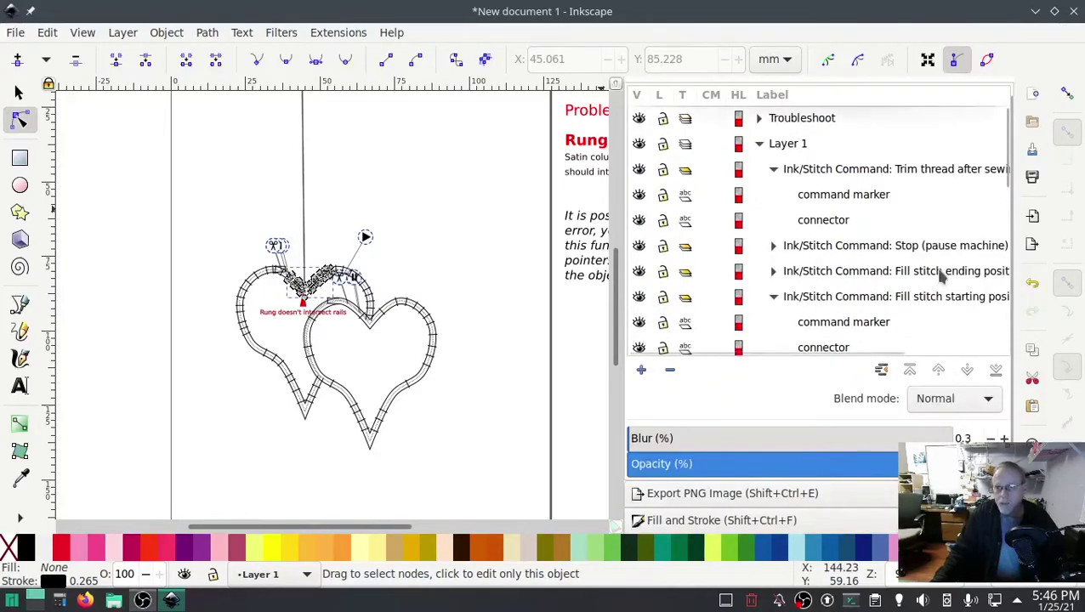
pyautogui.click(806, 121)
pyautogui.press('Delete')
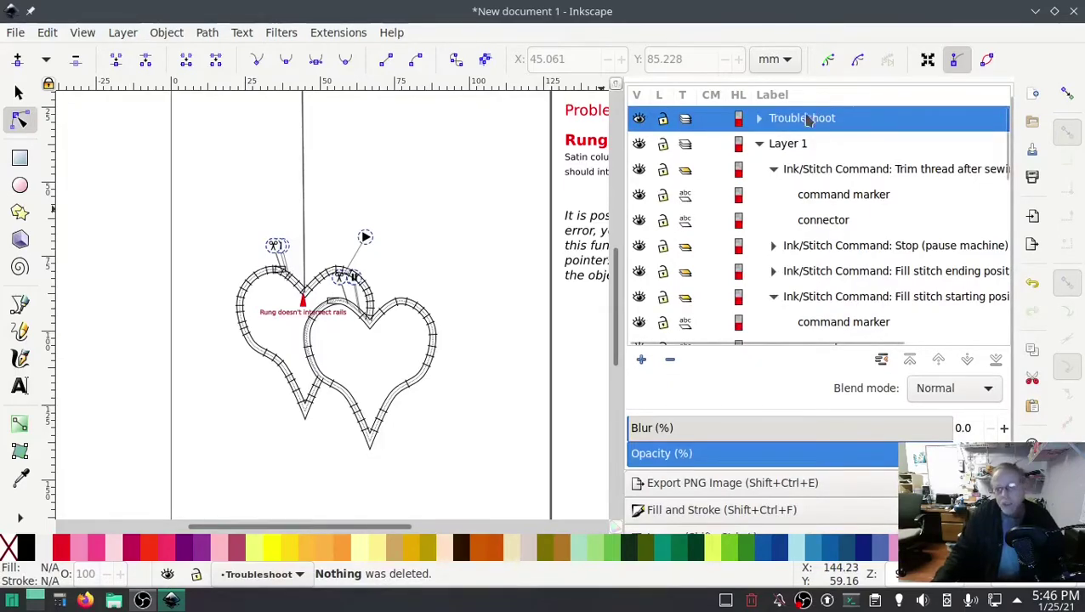
pyautogui.rightClick(798, 126)
pyautogui.click(840, 498)
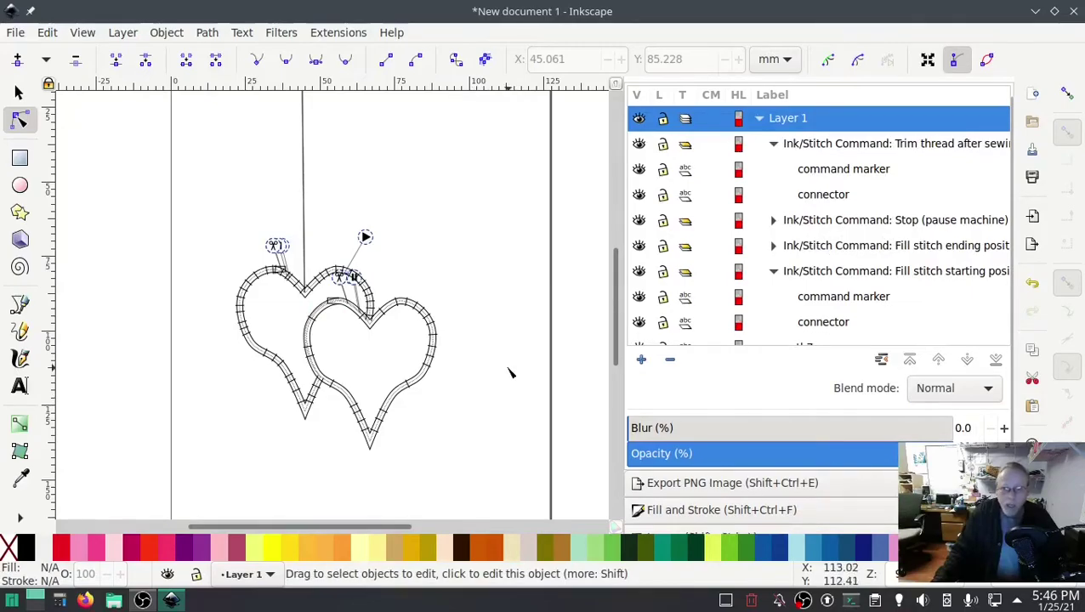
# - Rerun Troubleshoot Objects, which reports all shapes as valid
pyautogui.press('s')
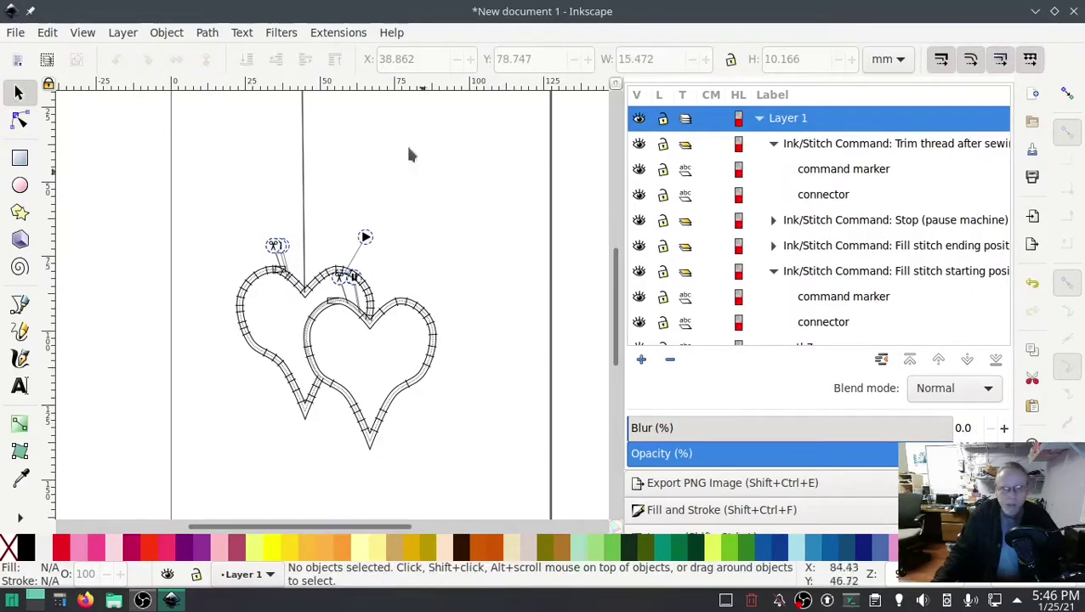
pyautogui.click(339, 34)
pyautogui.moveTo(375, 235)
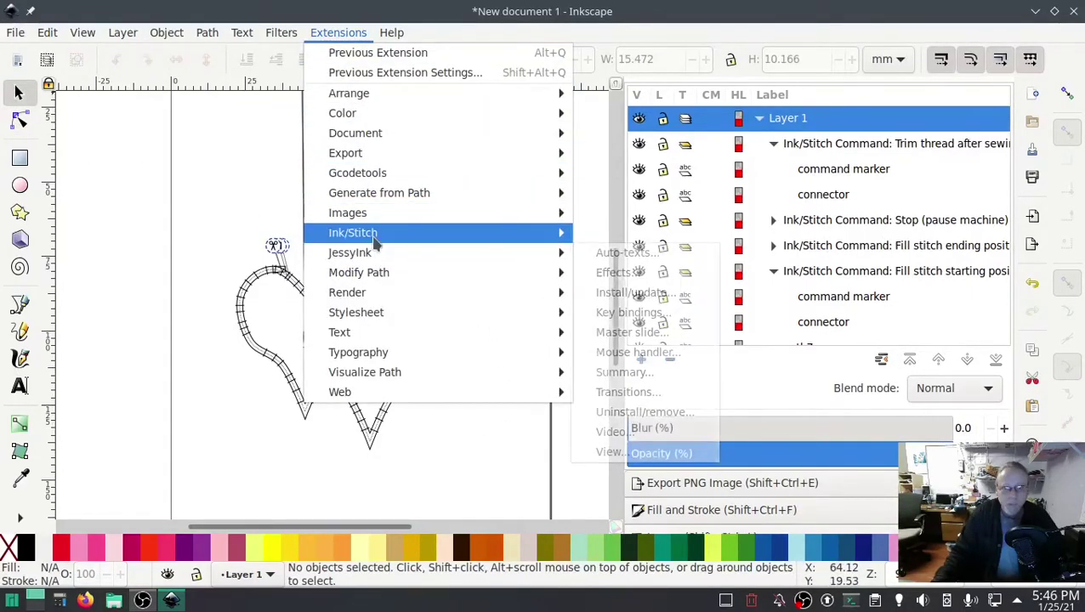
pyautogui.moveTo(651, 371)
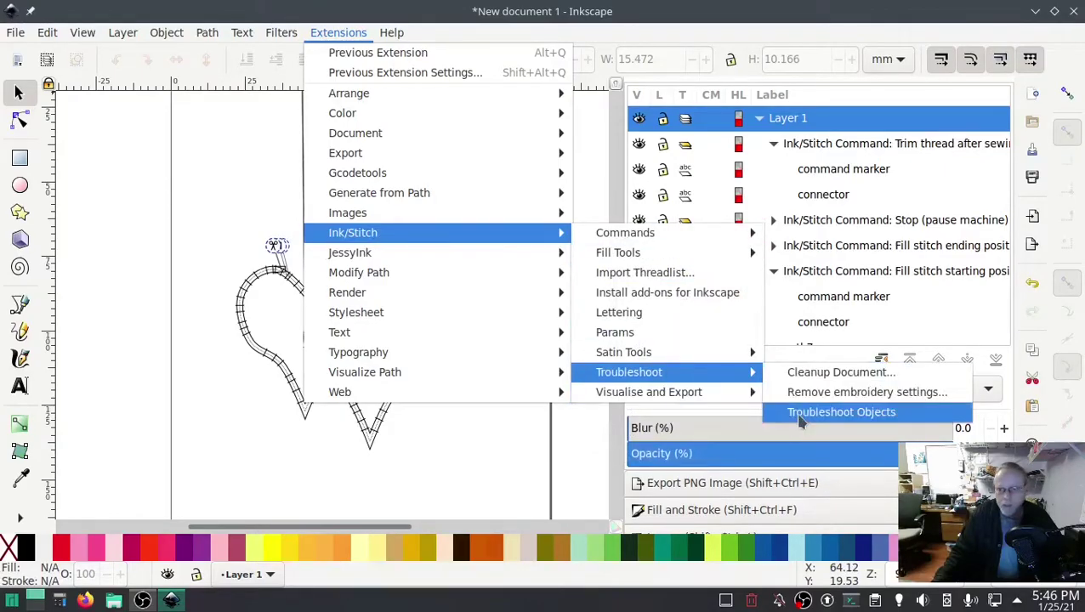
pyautogui.click(797, 414)
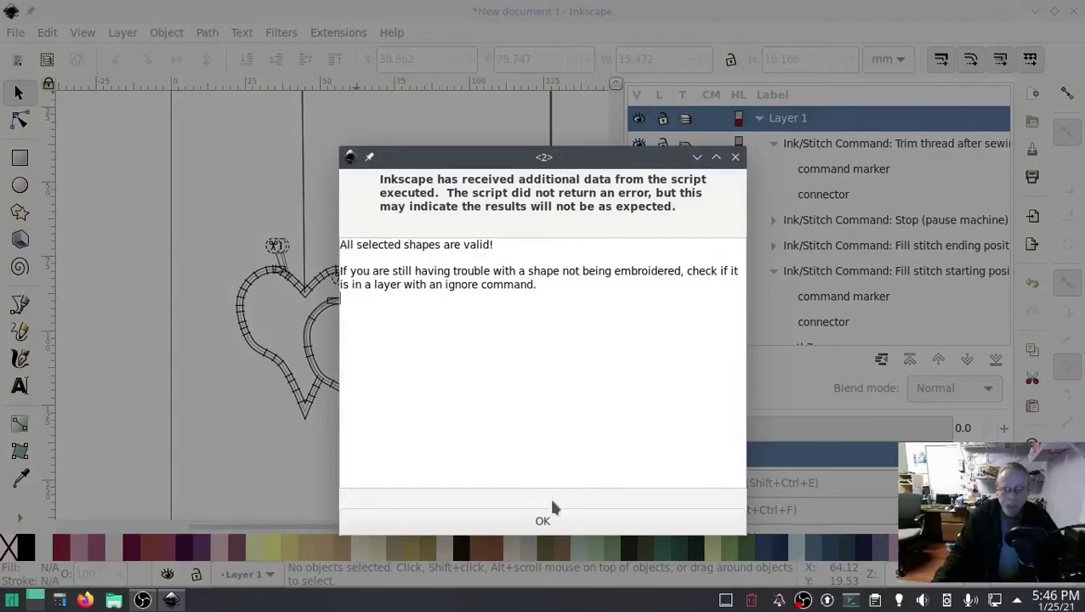
pyautogui.click(543, 521)
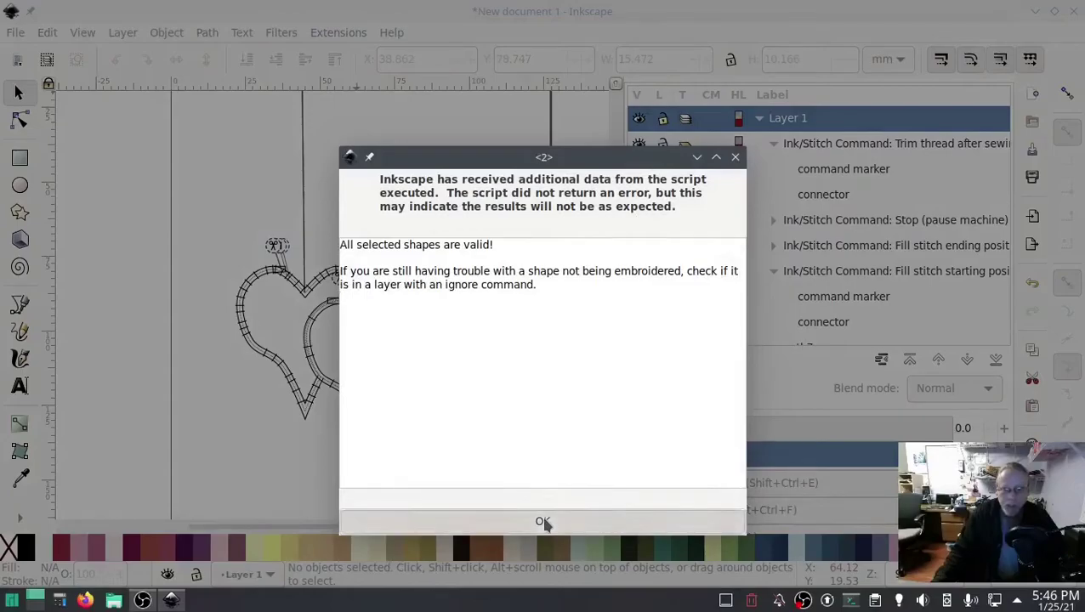
pyautogui.click(336, 34)
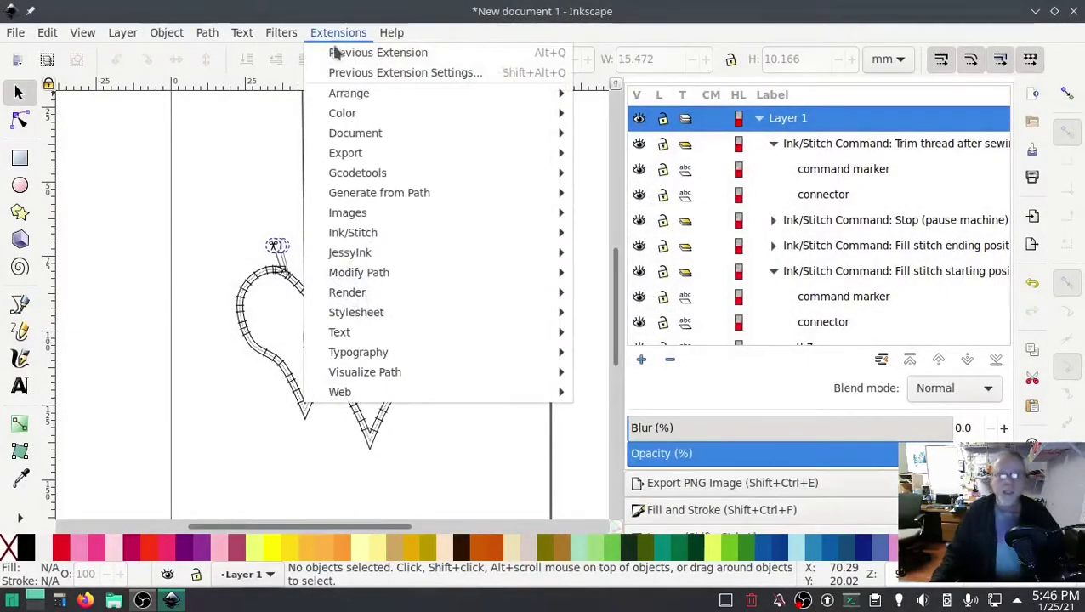
pyautogui.moveTo(378, 232)
pyautogui.moveTo(642, 396)
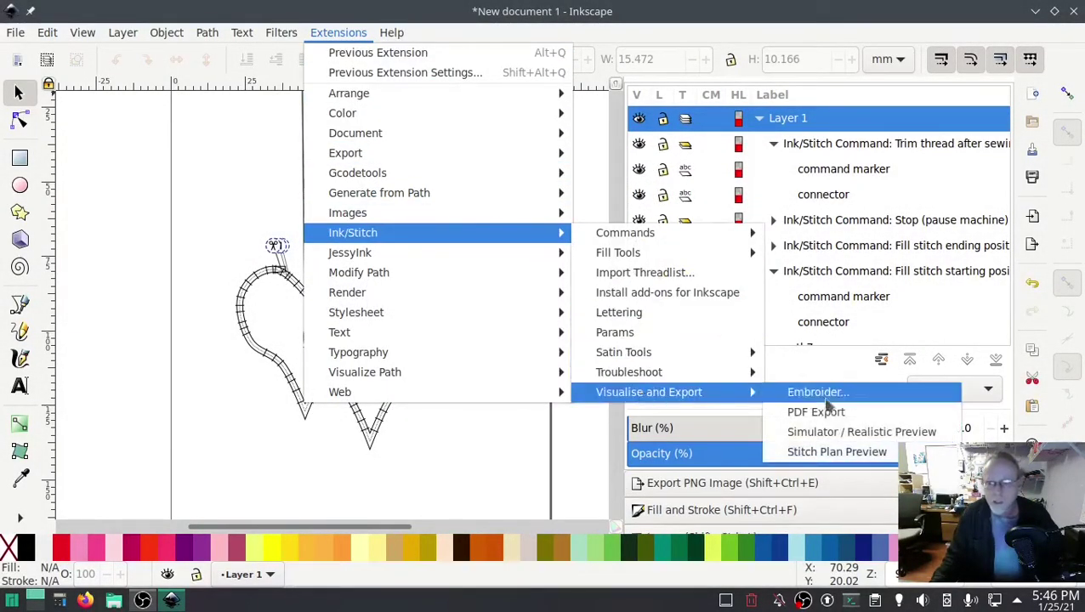
pyautogui.click(853, 433)
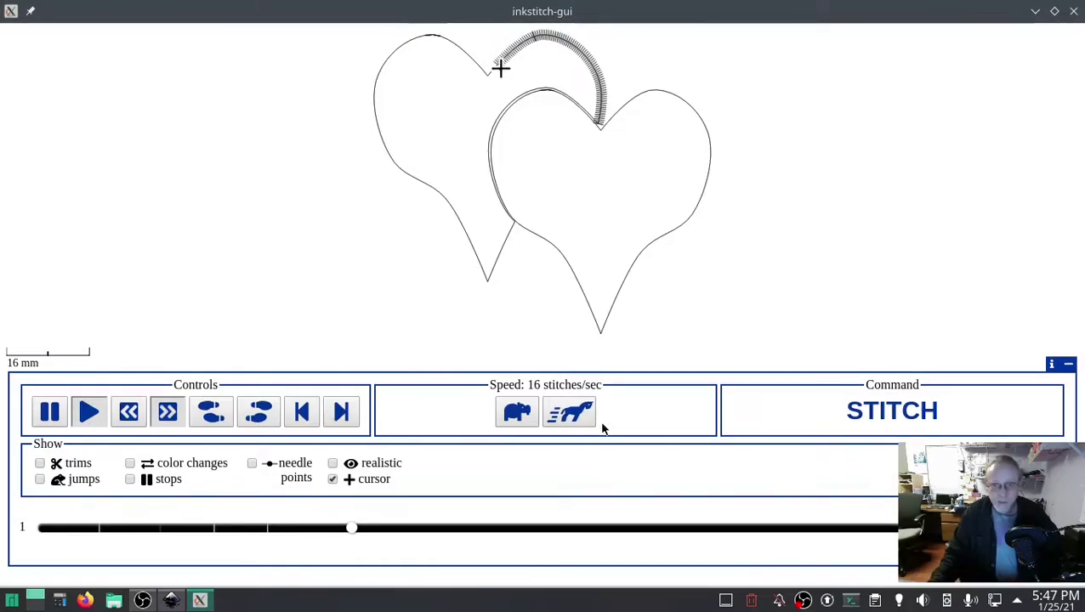
pyautogui.click(574, 415)
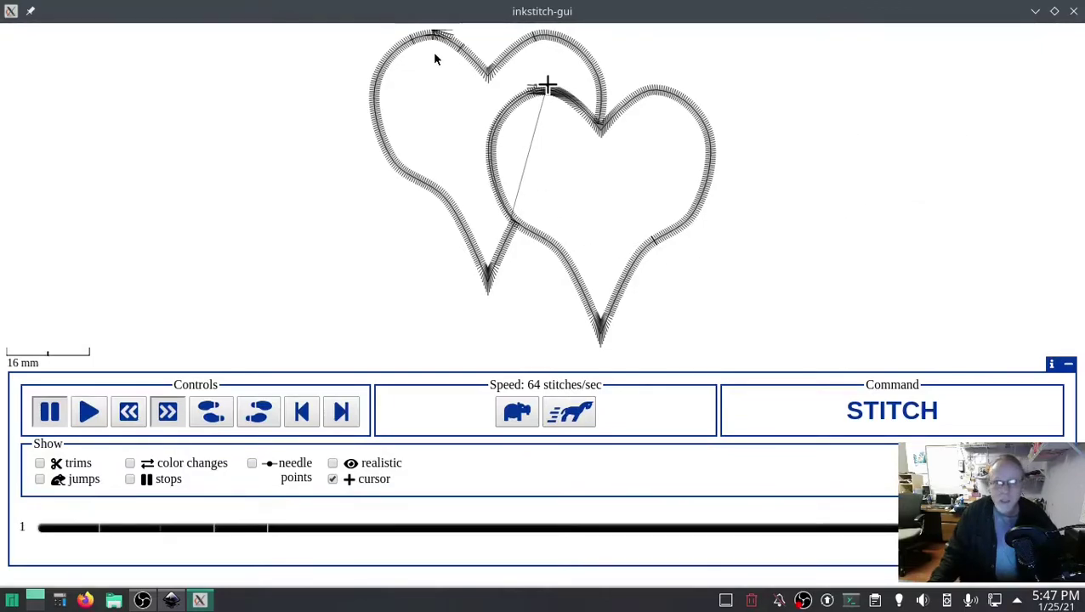
# - Delete the two box corner nodes at the end of path4's satin column
pyautogui.click(1073, 11)
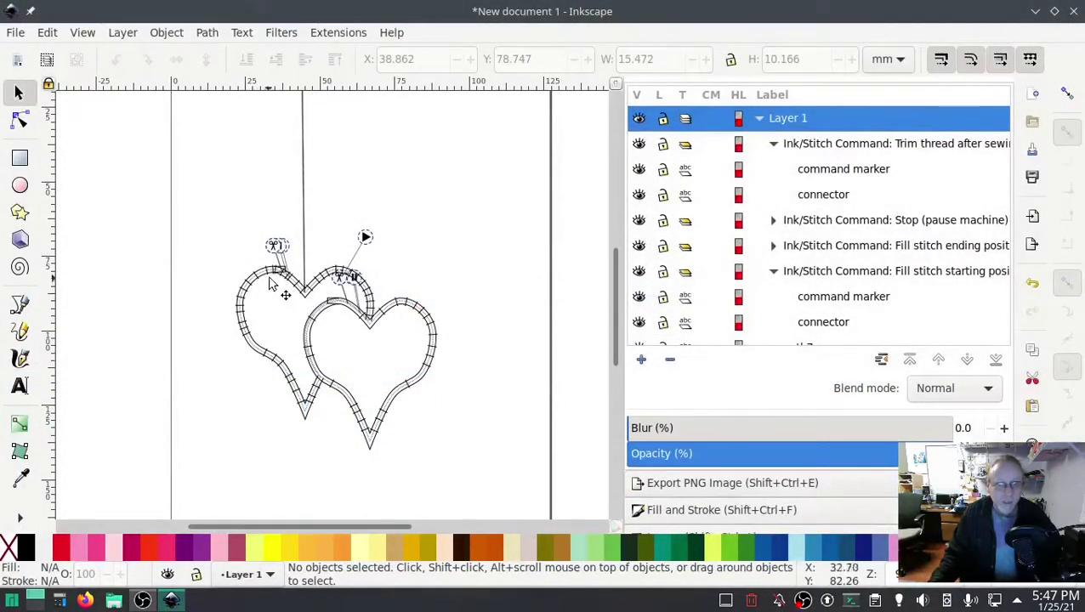
pyautogui.keyDown('ctrl'); pyautogui.scroll(5, 269, 281); pyautogui.keyUp('ctrl')
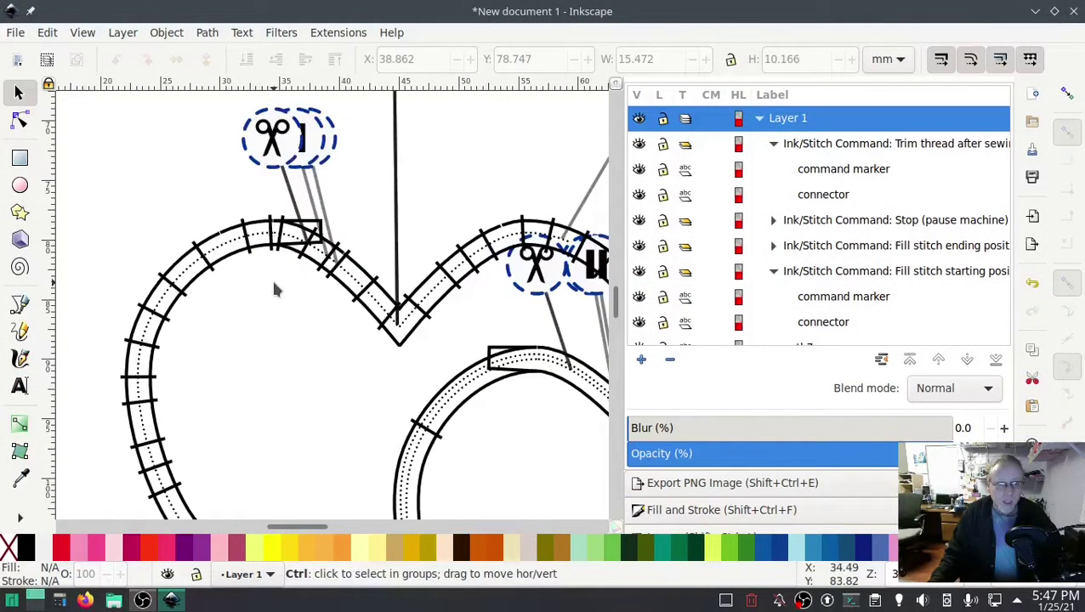
pyautogui.keyDown('ctrl'); pyautogui.scroll(2, 356, 178); pyautogui.keyUp('ctrl')
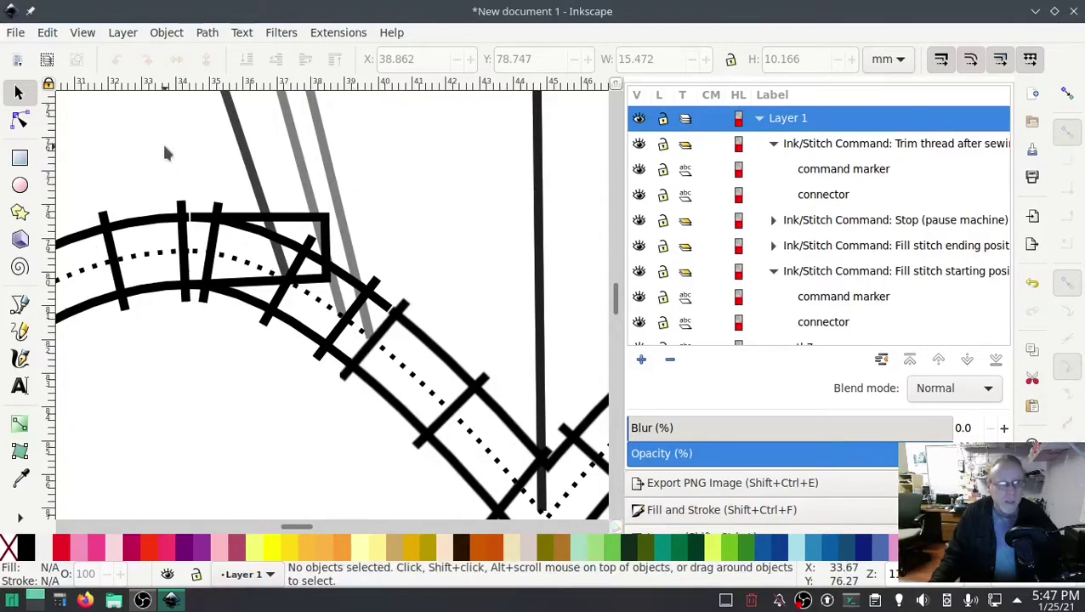
pyautogui.click(22, 120)
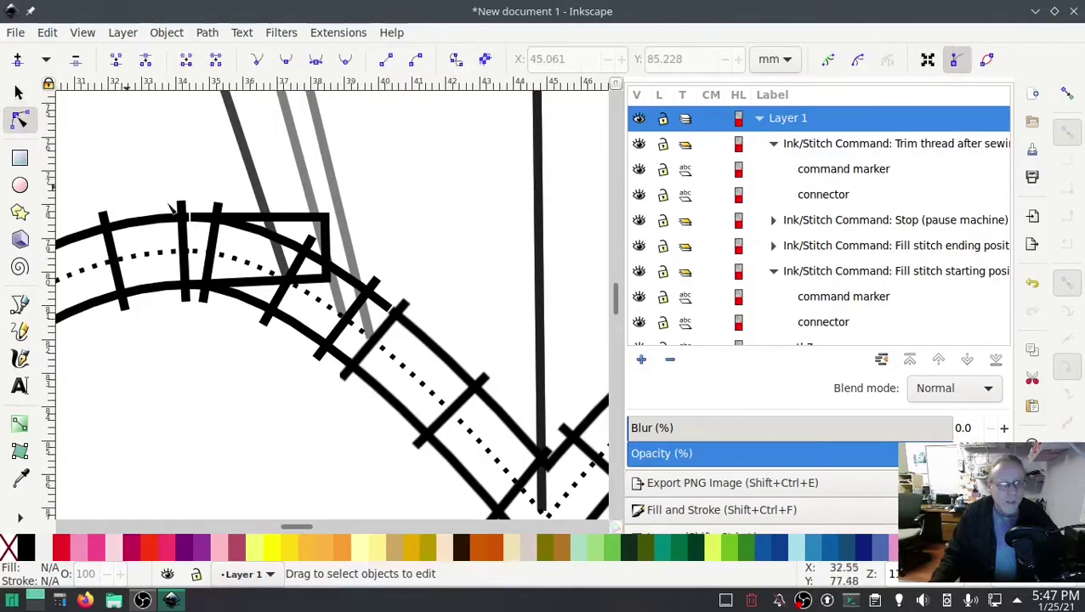
pyautogui.click(315, 232)
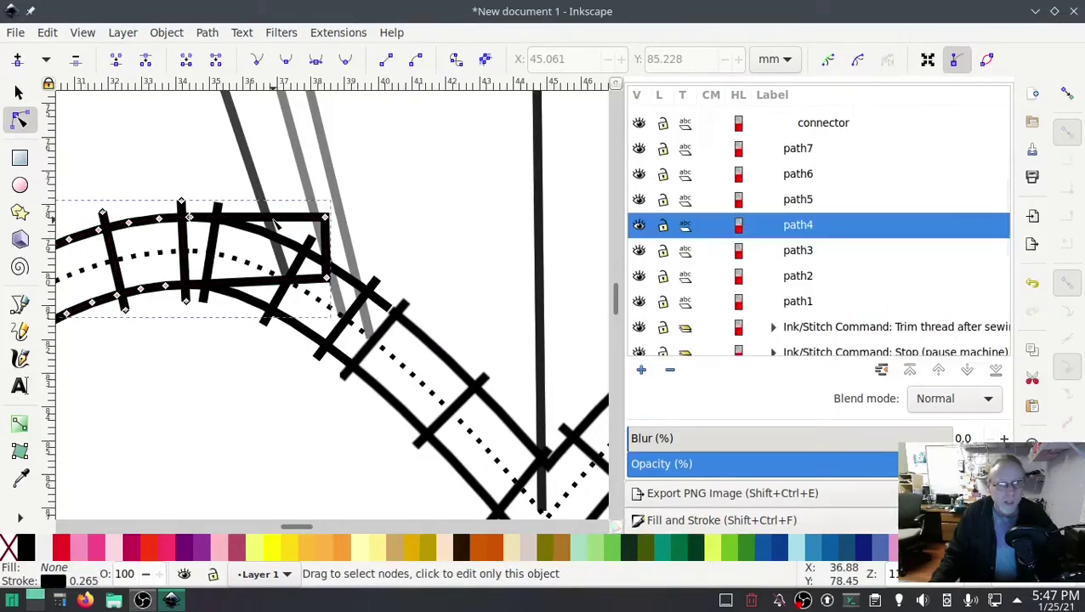
pyautogui.click(273, 284)
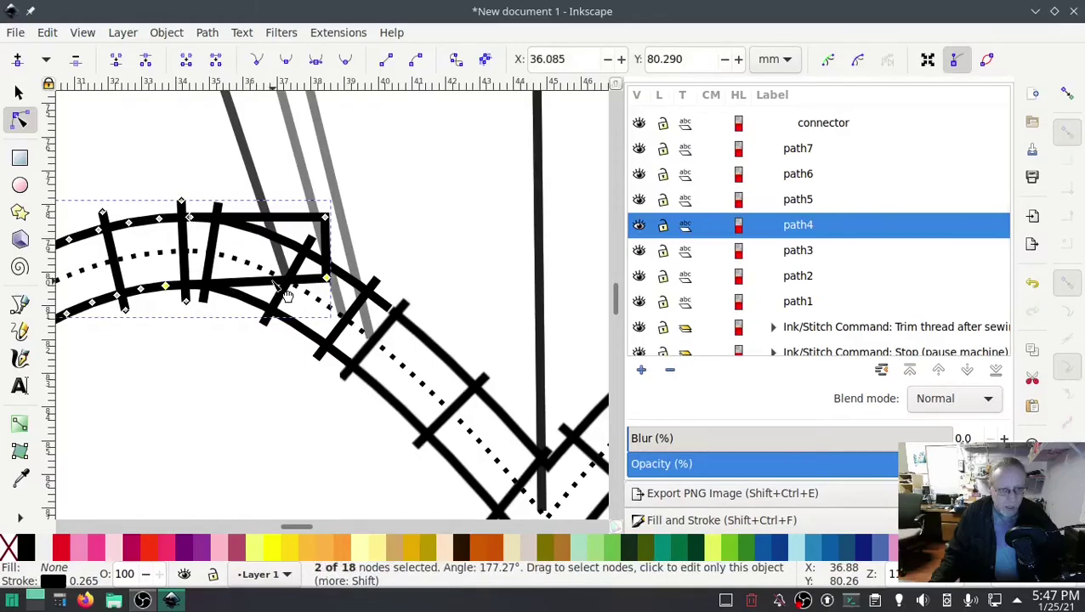
pyautogui.click(326, 278)
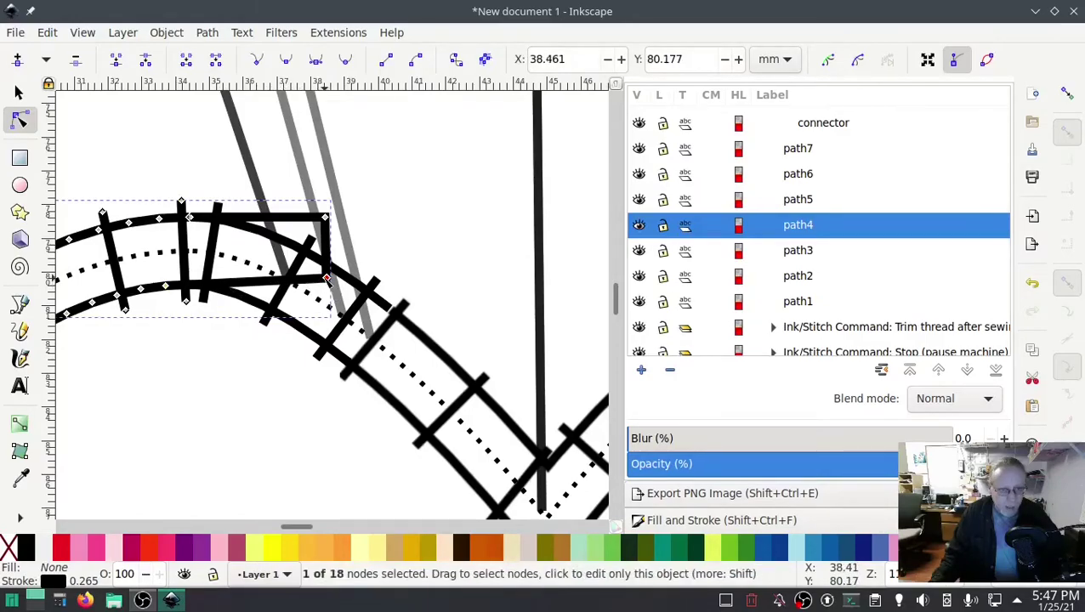
pyautogui.keyDown('shift'); pyautogui.click(326, 219); pyautogui.keyUp('shift')
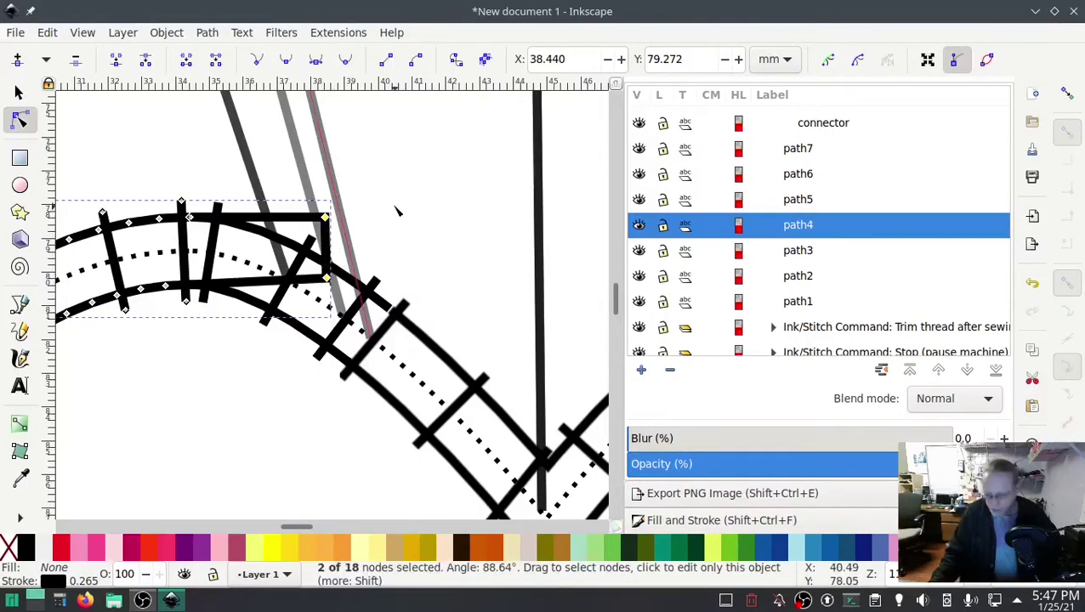
pyautogui.press('Delete')
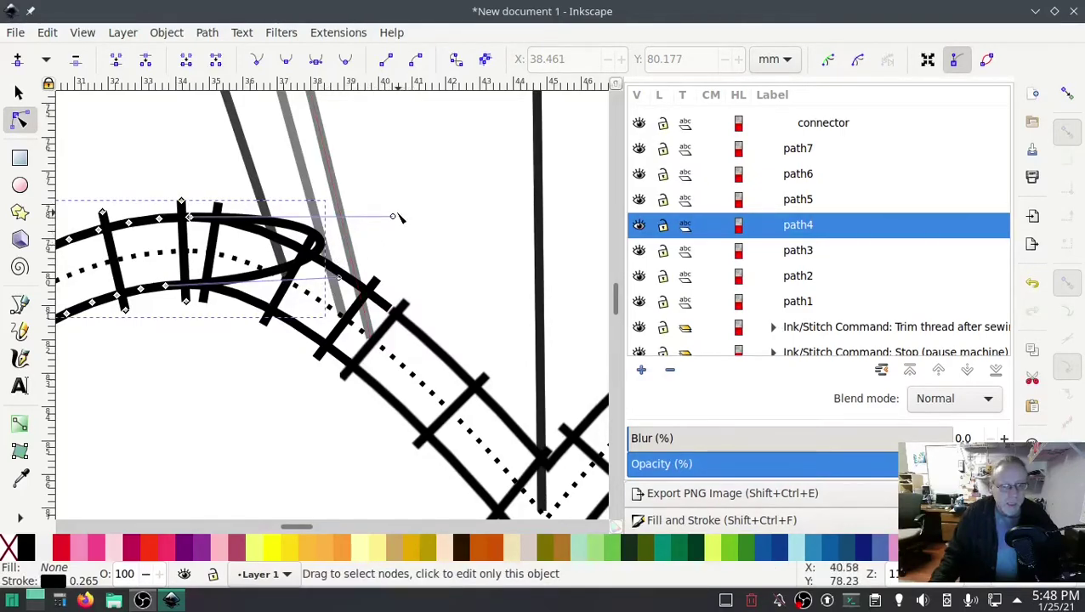
# - Shorten both curve handles and align the end node with the rung
pyautogui.moveTo(393, 217); pyautogui.dragTo(194, 240)
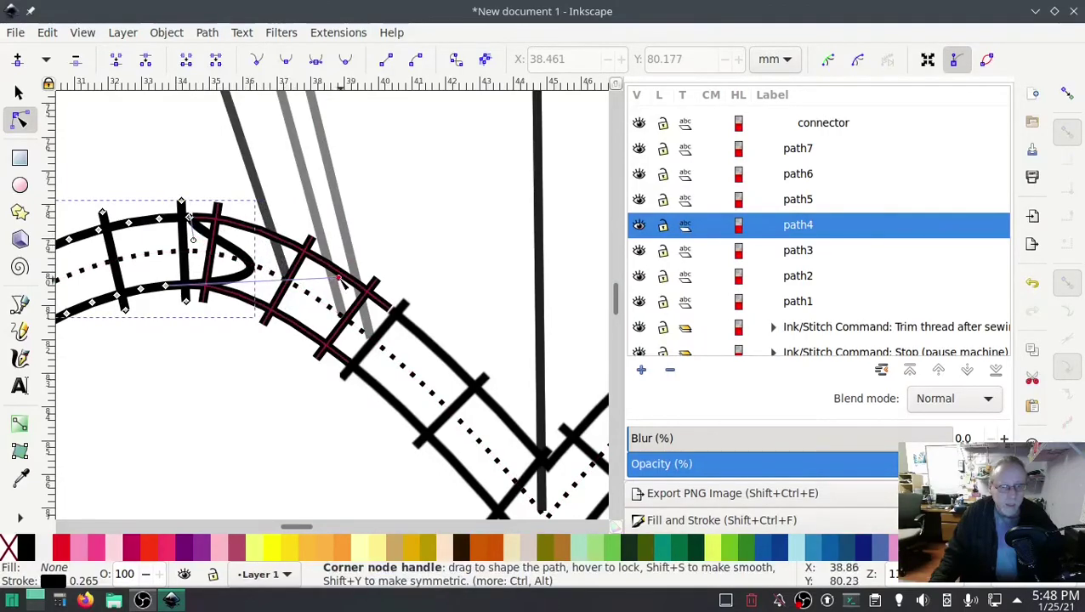
pyautogui.moveTo(340, 277); pyautogui.dragTo(181, 254)
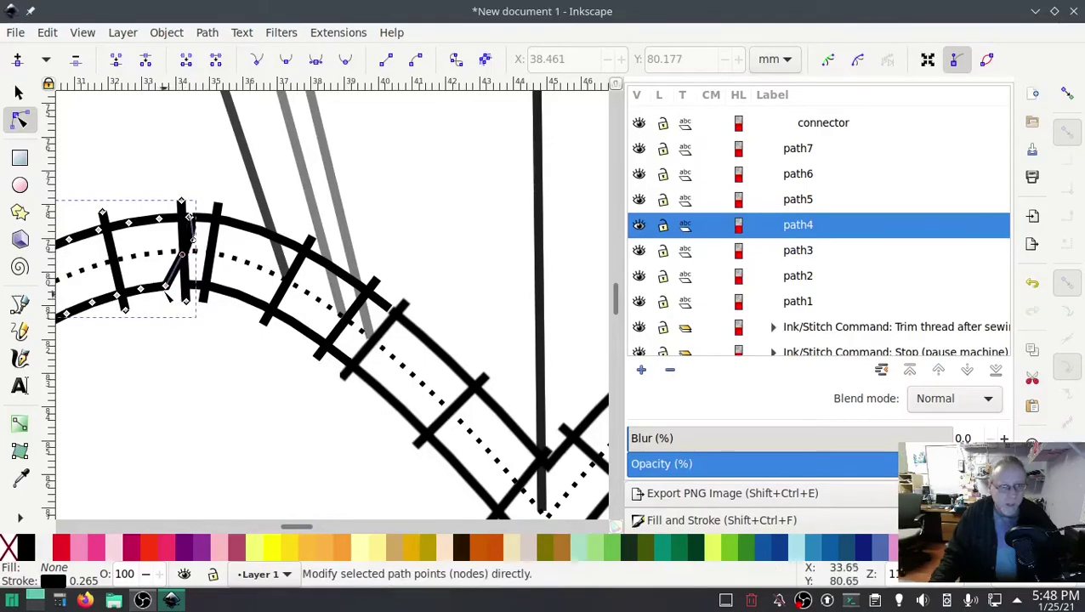
pyautogui.moveTo(166, 291); pyautogui.dragTo(194, 252)
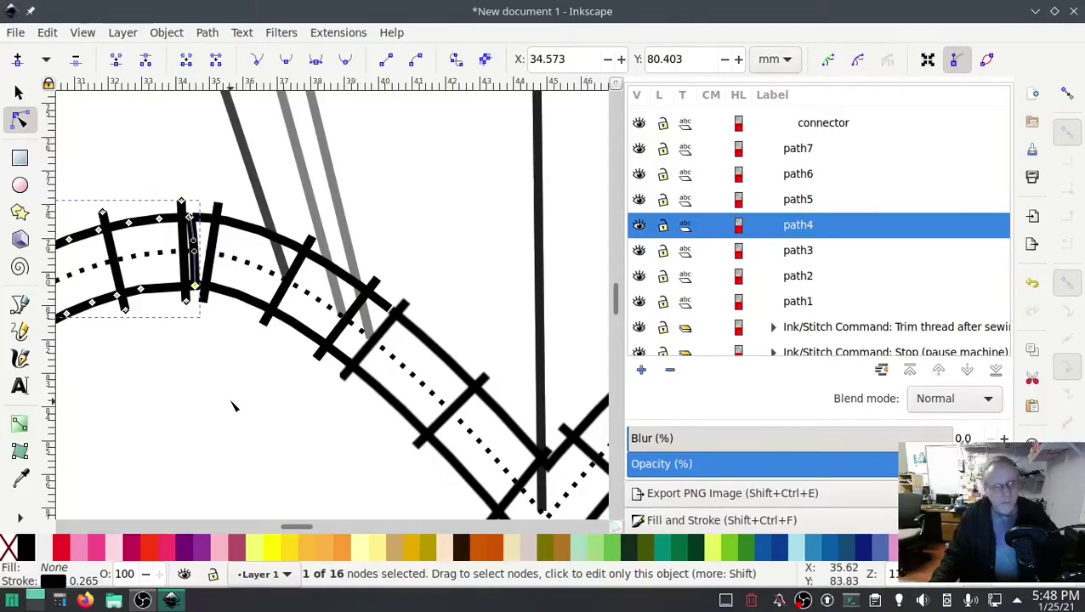
pyautogui.click(18, 92)
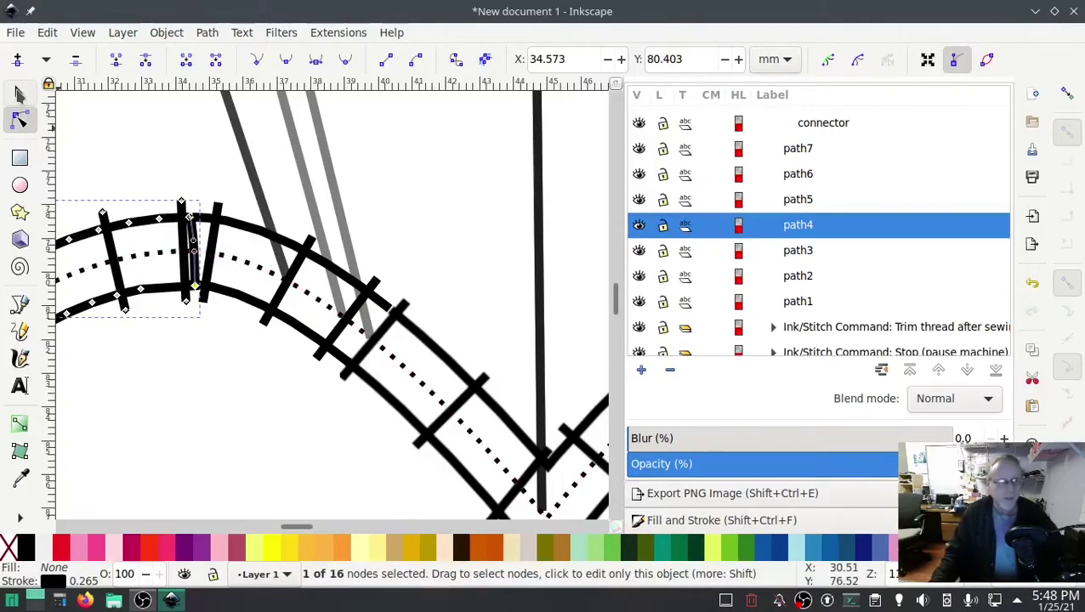
# - Recheck the reshaped column with Troubleshoot Objects, confirming all shapes valid
pyautogui.click(244, 410)
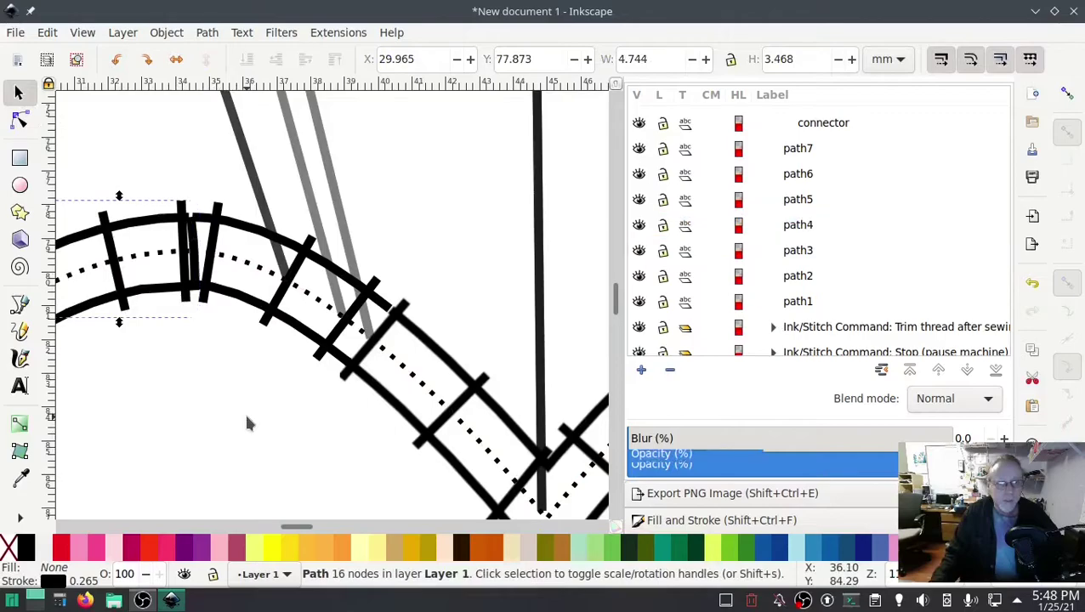
pyautogui.click(338, 34)
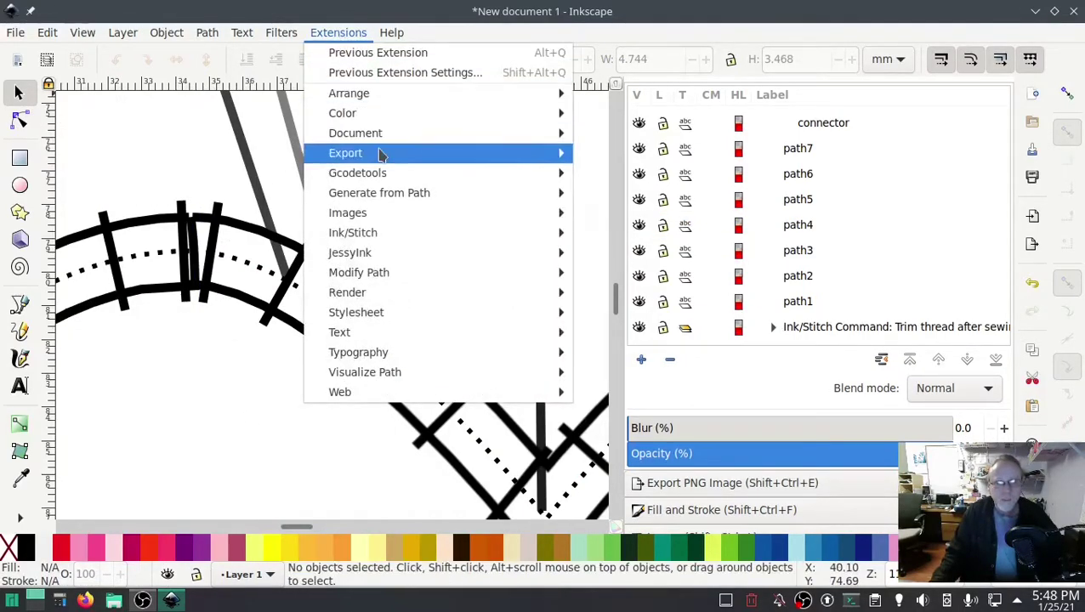
pyautogui.moveTo(390, 233)
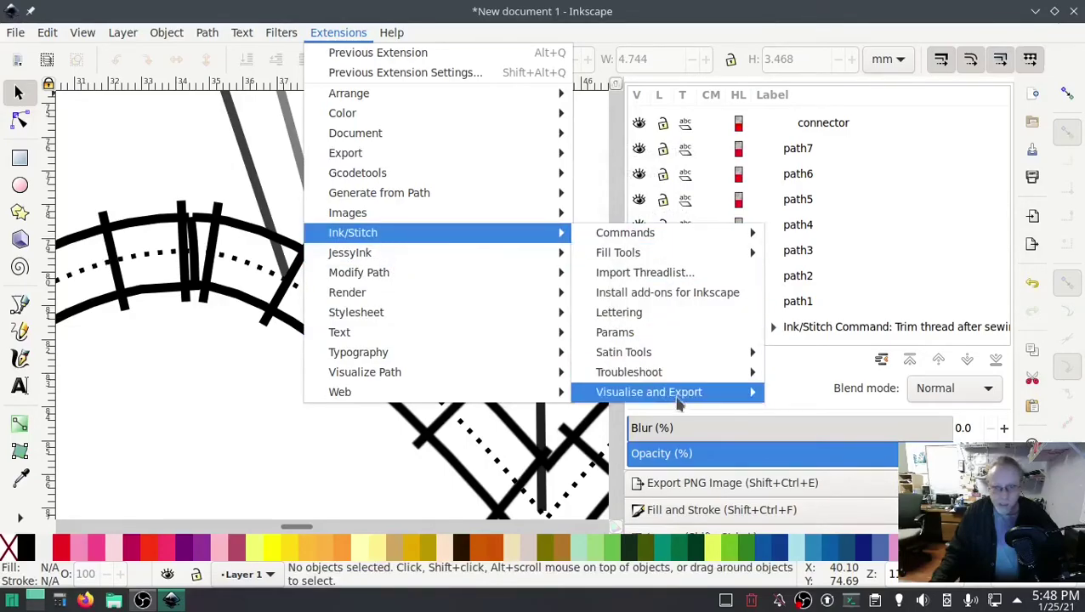
pyautogui.moveTo(669, 377)
pyautogui.click(837, 412)
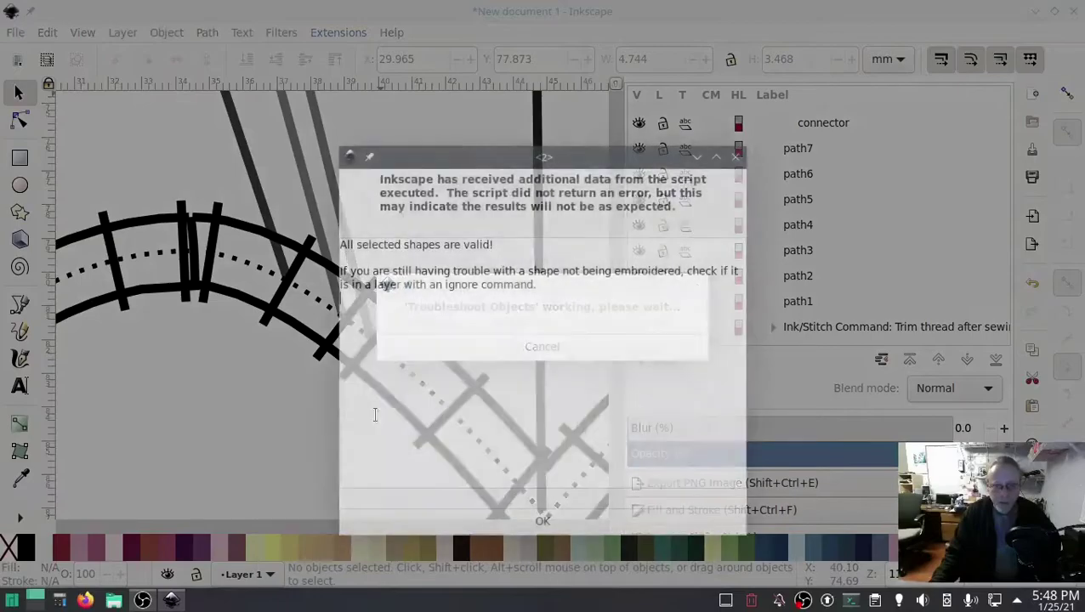
pyautogui.click(543, 521)
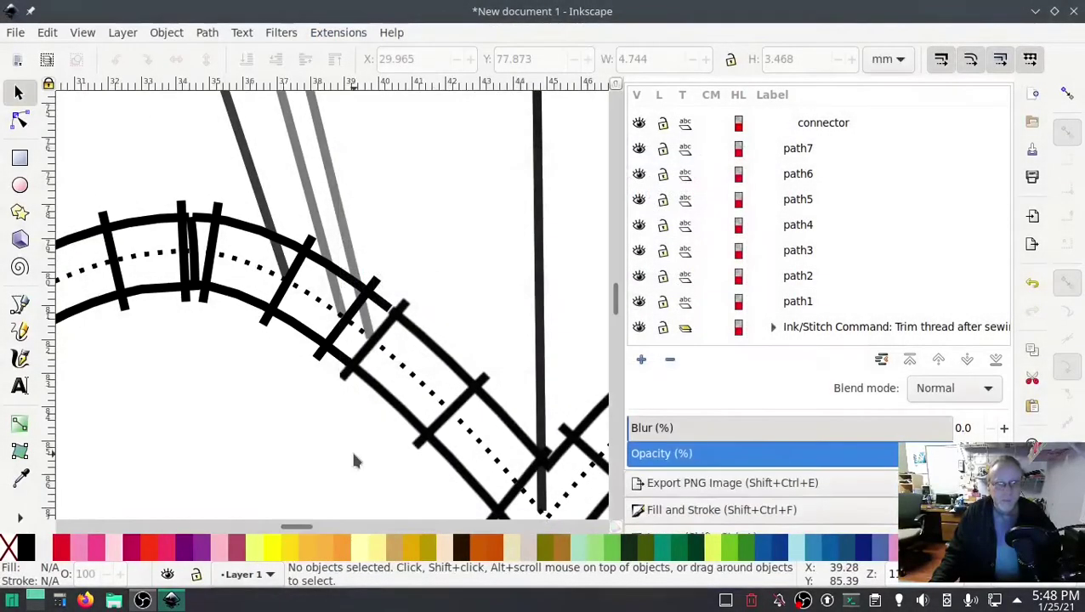
pyautogui.moveTo(338, 444); pyautogui.dragTo(120, 340)
pyautogui.scroll(-4, 440, 411)
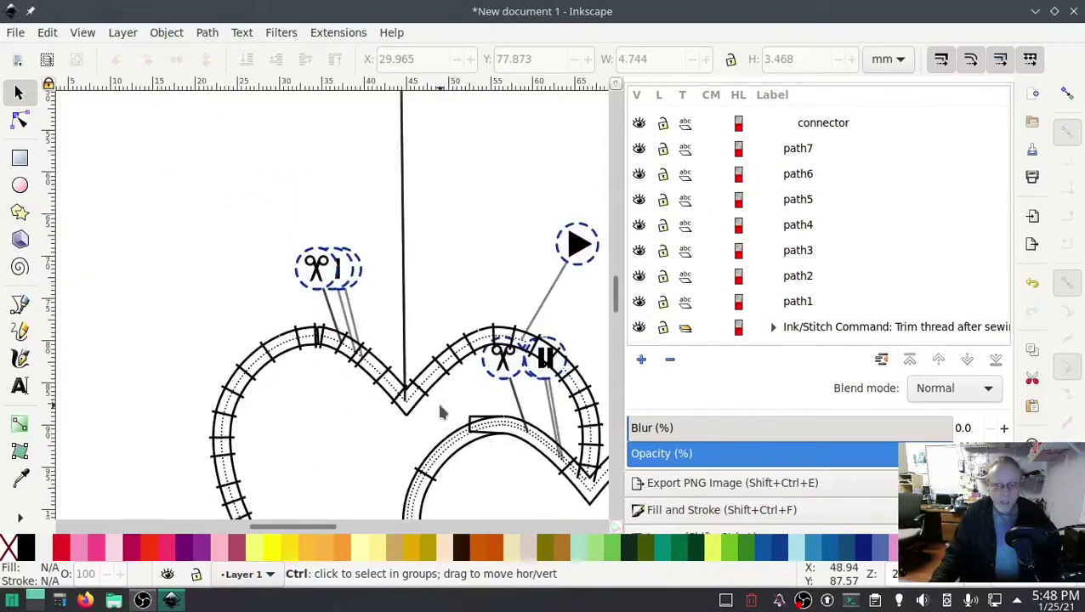
pyautogui.scroll(5, 487, 449)
# - Reshape path7's slanted connector into a short, straight vertical rung across the satin rails
pyautogui.moveTo(487, 449); pyautogui.dragTo(304, 426)
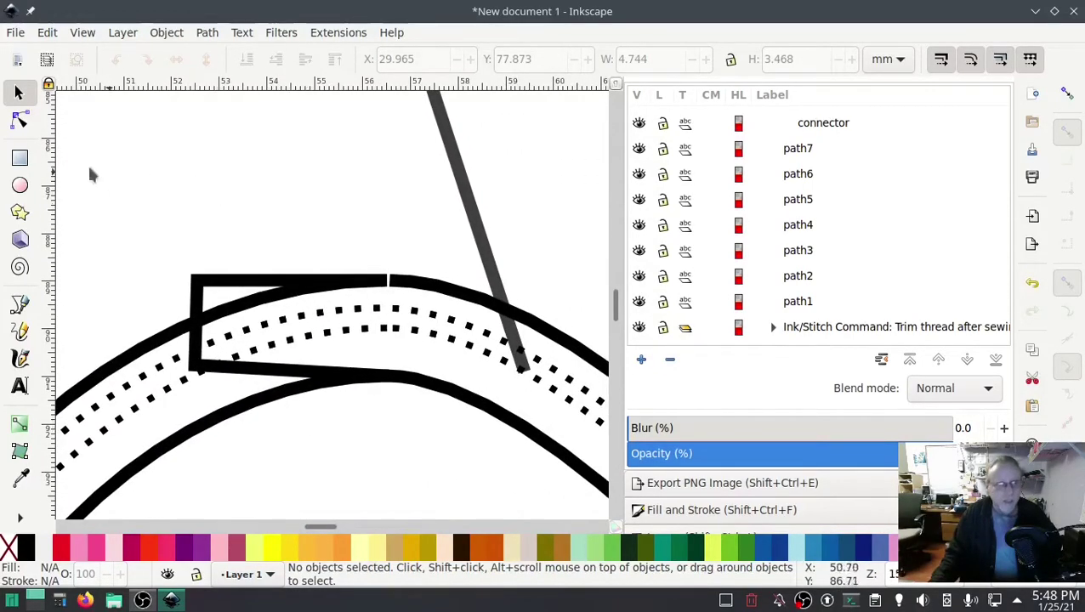
pyautogui.click(21, 122)
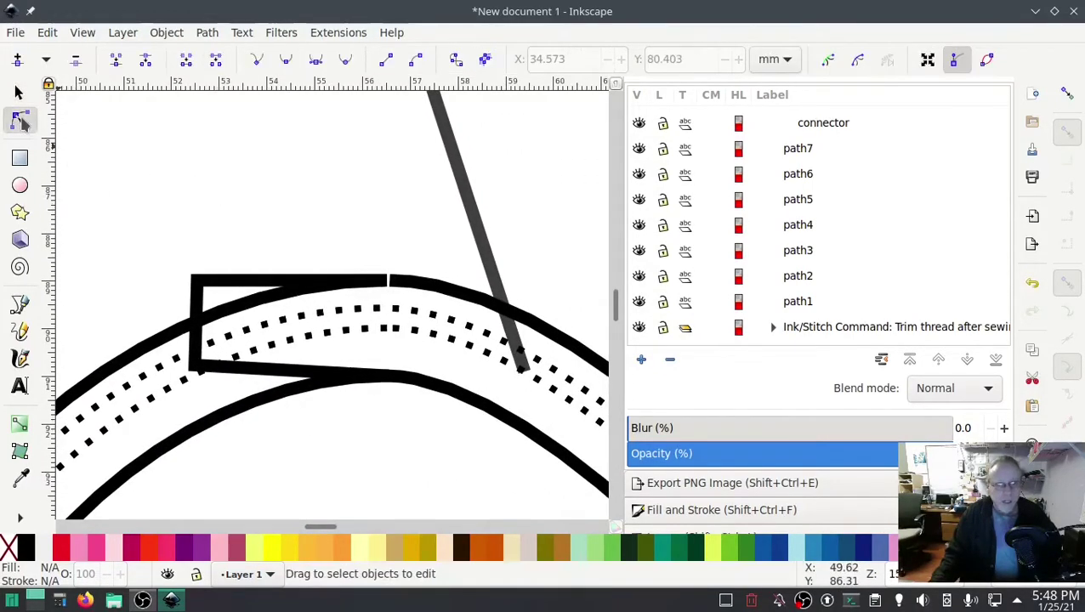
pyautogui.click(197, 295)
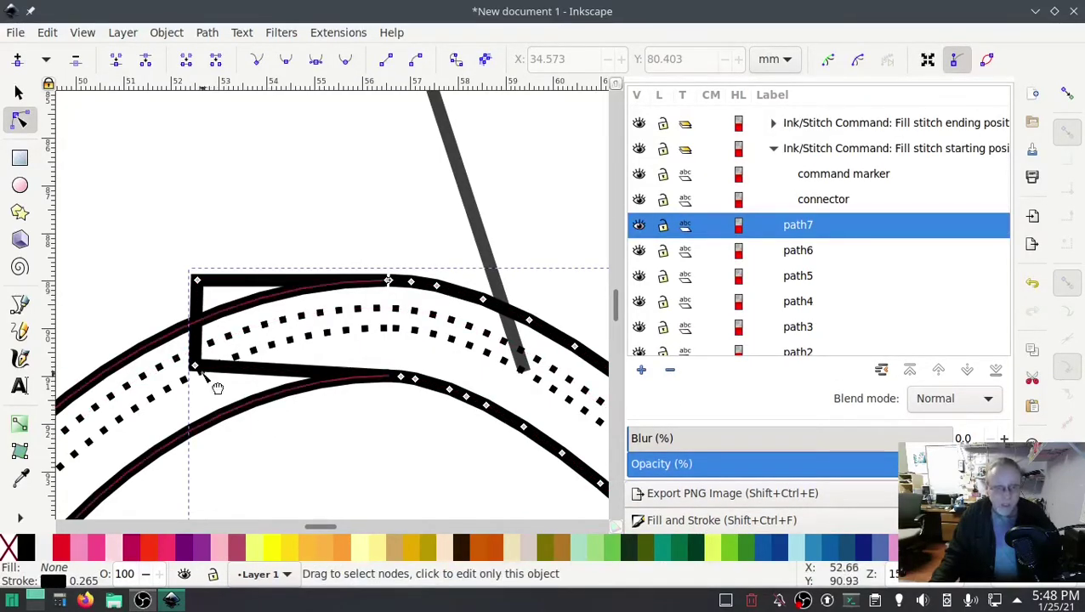
pyautogui.moveTo(196, 367); pyautogui.dragTo(387, 378)
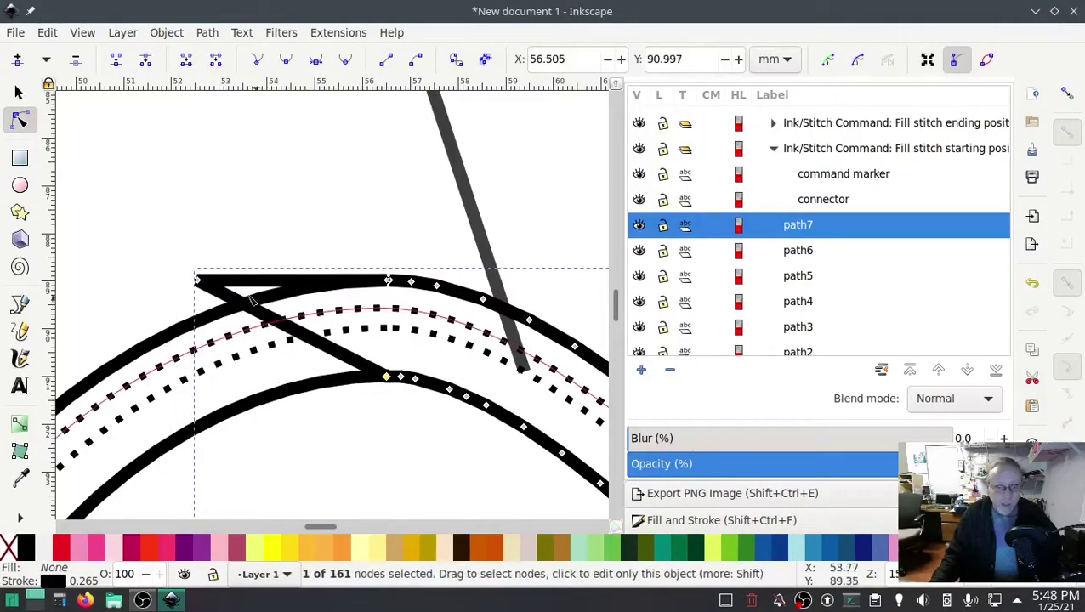
pyautogui.moveTo(198, 283); pyautogui.dragTo(379, 282)
pyautogui.keyDown('ctrl'); pyautogui.scroll(3, 396, 288); pyautogui.keyUp('ctrl')
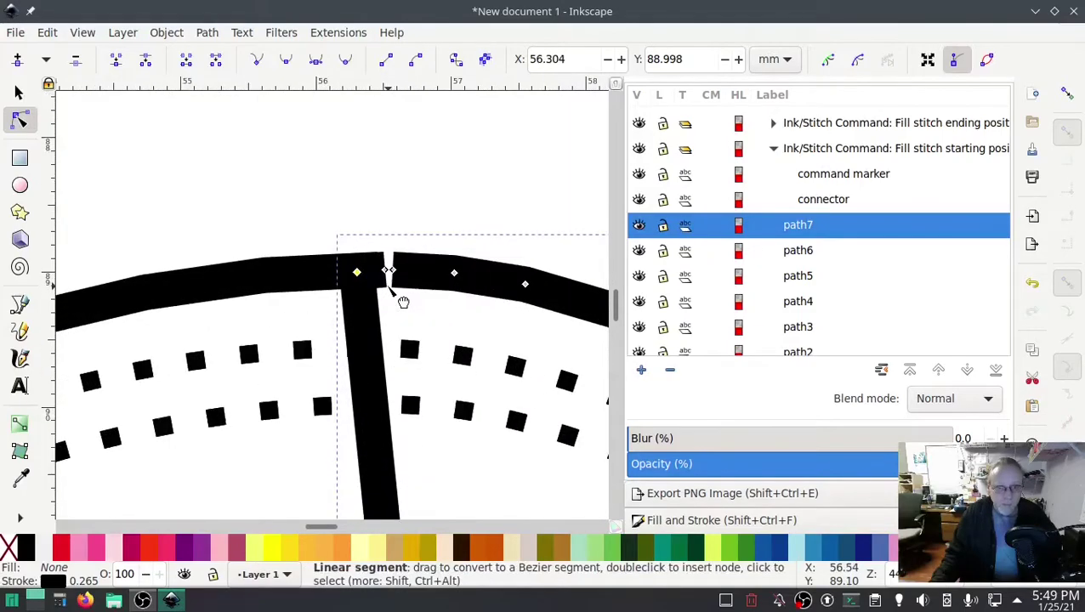
pyautogui.moveTo(327, 257); pyautogui.dragTo(394, 254)
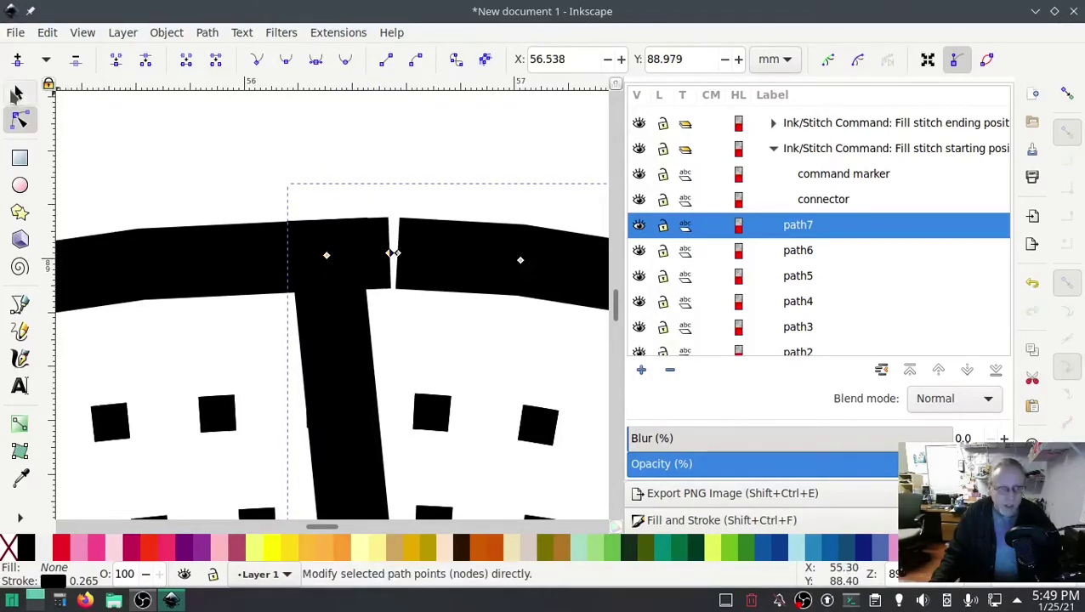
# - Run Ink/Stitch Troubleshoot Objects and dismiss the all-shapes-valid message
pyautogui.press('s')
pyautogui.press('Escape')
pyautogui.keyDown('ctrl'); pyautogui.scroll(-5, 491, 412); pyautogui.keyUp('ctrl')
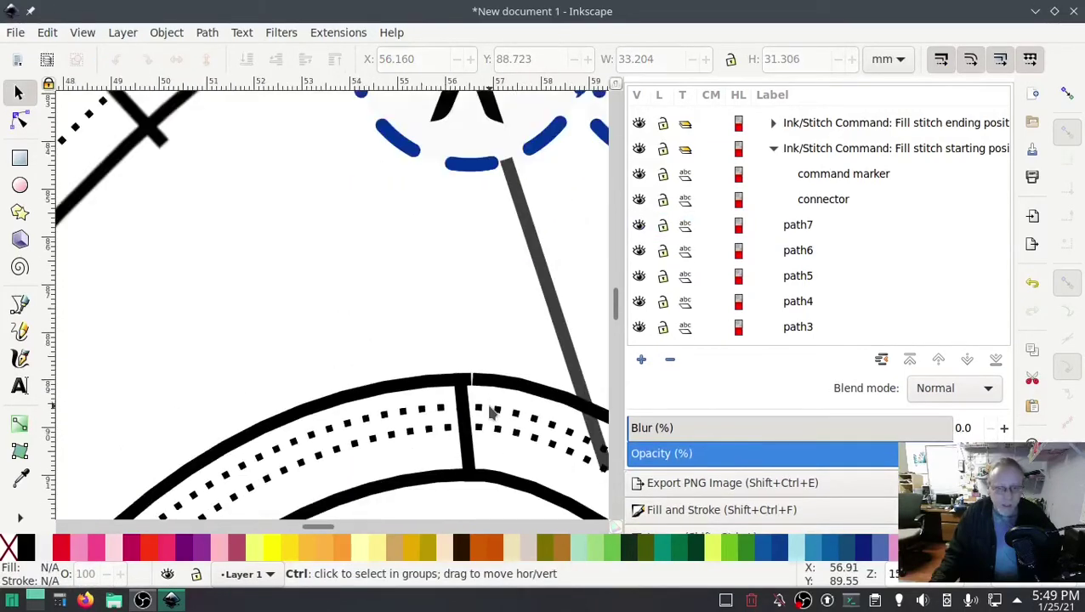
pyautogui.scroll(-2, 496, 498)
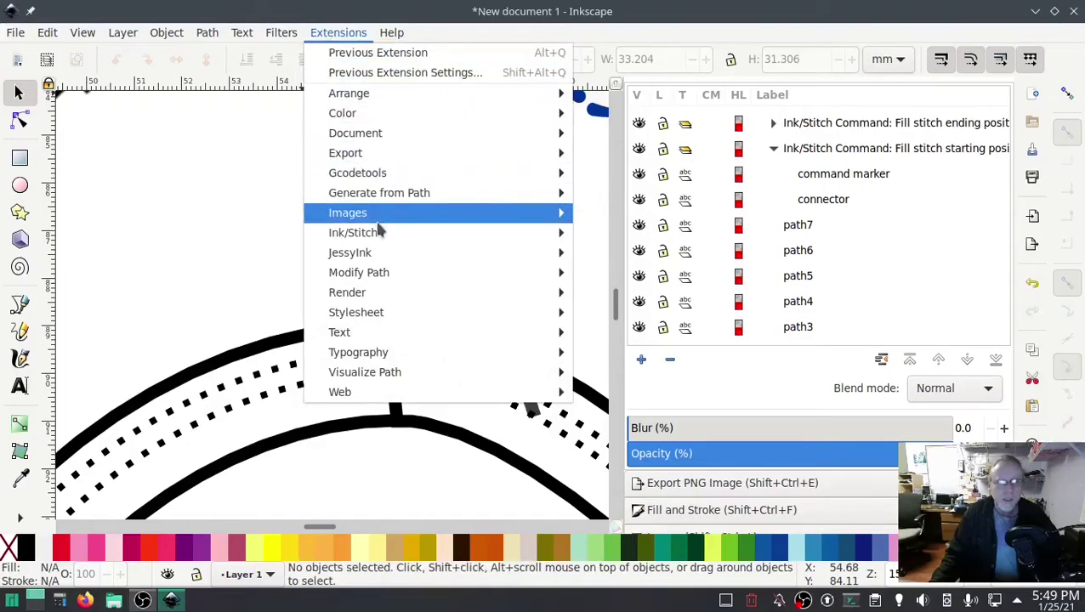
pyautogui.moveTo(380, 235)
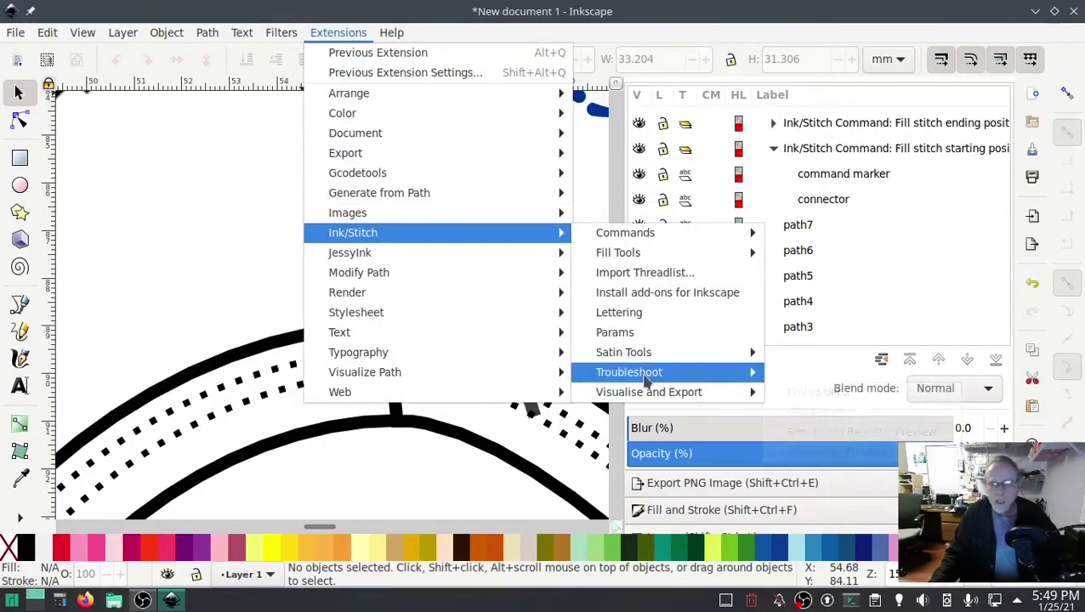
pyautogui.moveTo(646, 372)
pyautogui.click(806, 413)
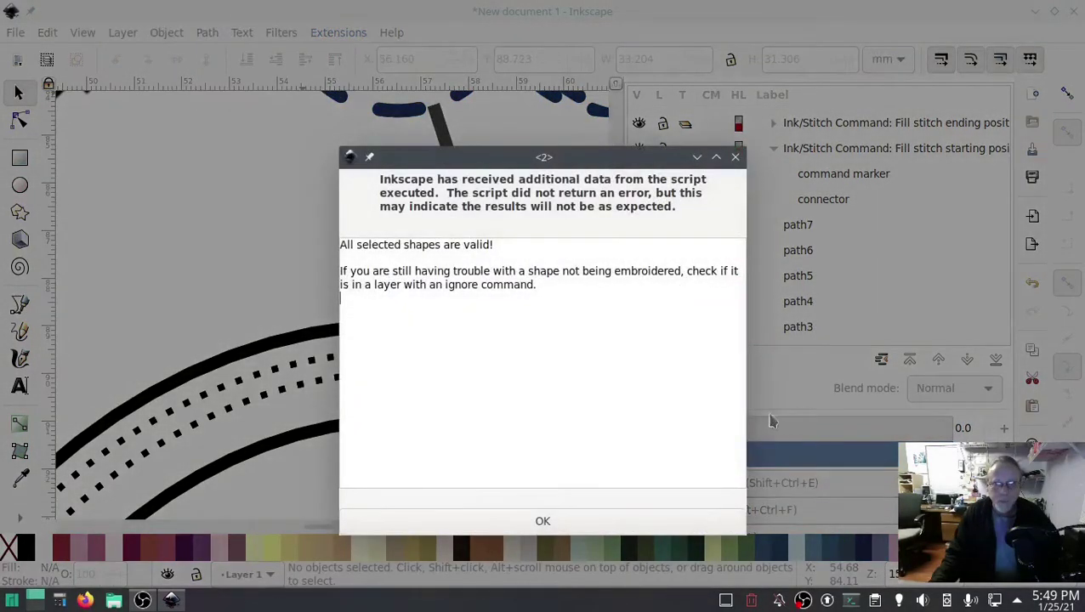
pyautogui.click(539, 524)
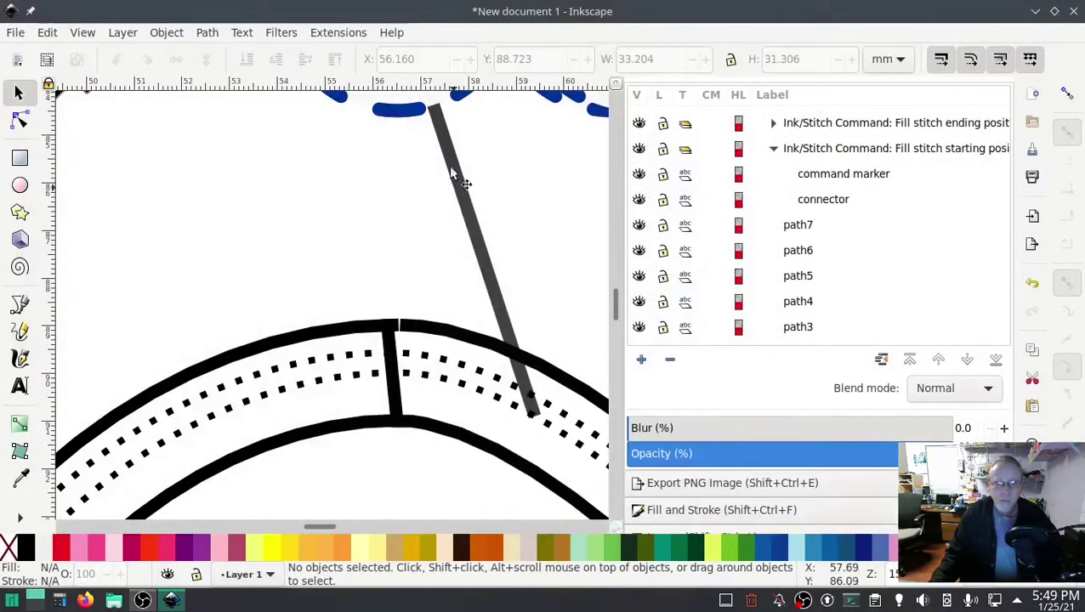
# - Launch the Ink/Stitch Simulator / Realistic Preview from Visualise and Export
pyautogui.click(336, 34)
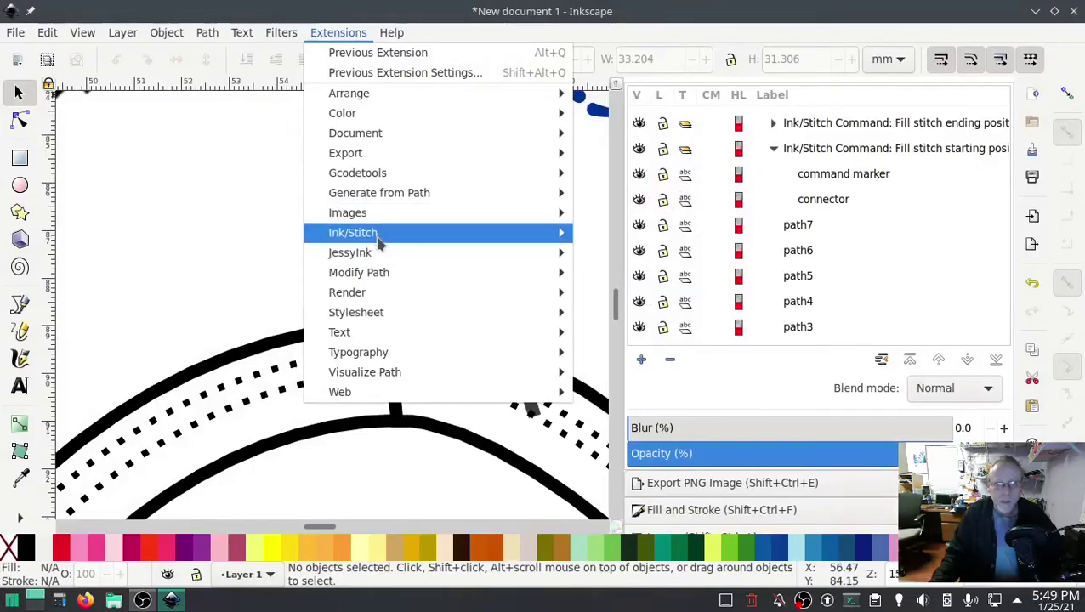
pyautogui.moveTo(378, 237)
pyautogui.moveTo(642, 397)
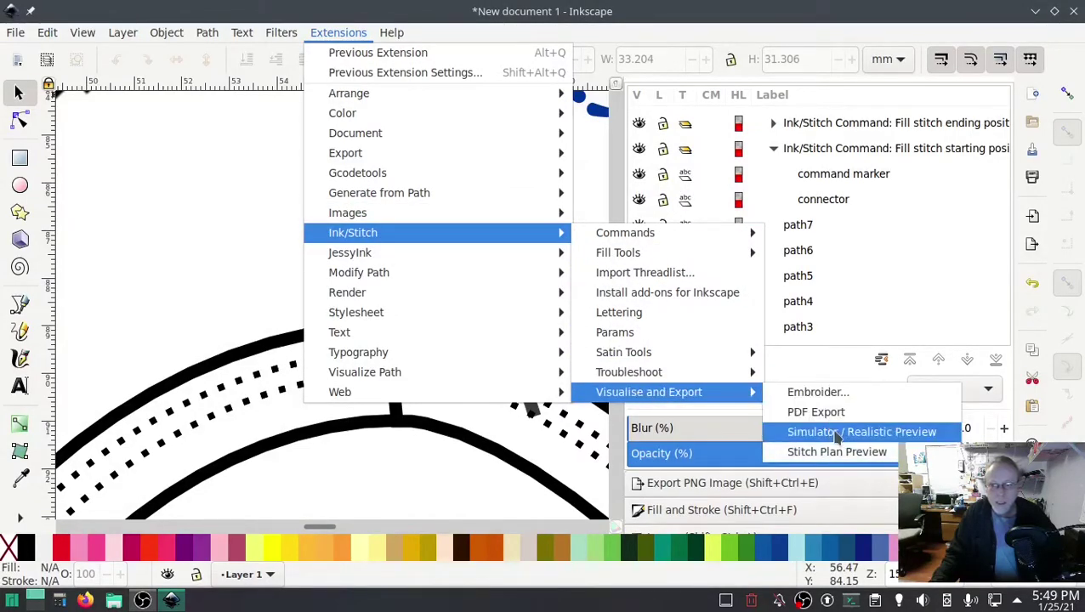
pyautogui.click(835, 432)
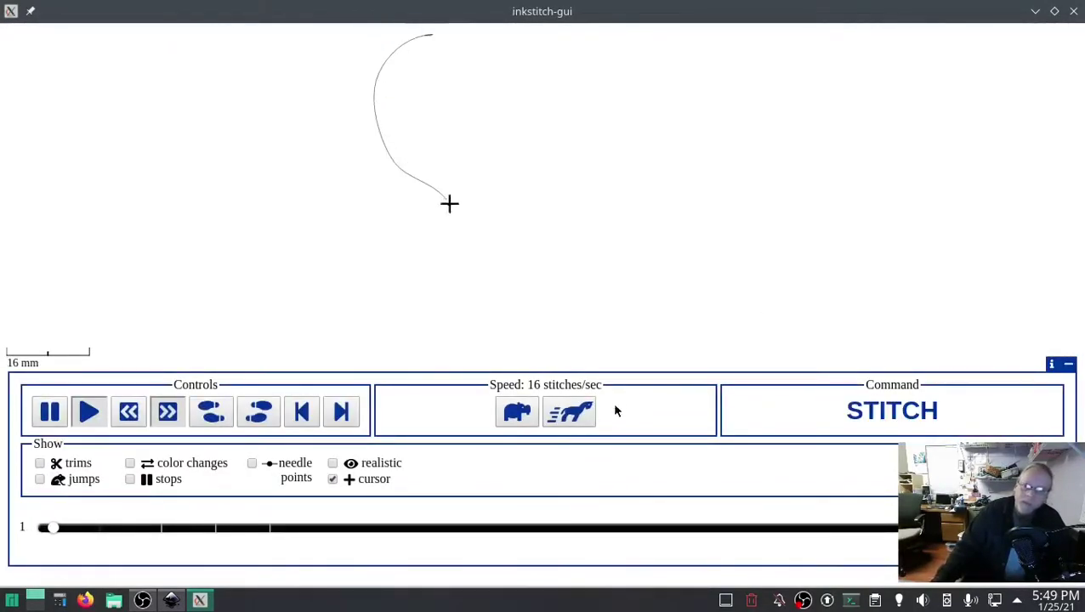
# - Raise simulator playback to 256 stitches/sec, watch both hearts stitch, then close the simulator
pyautogui.click(571, 413)
pyautogui.click(573, 415)
pyautogui.click(575, 416)
pyautogui.click(575, 416)
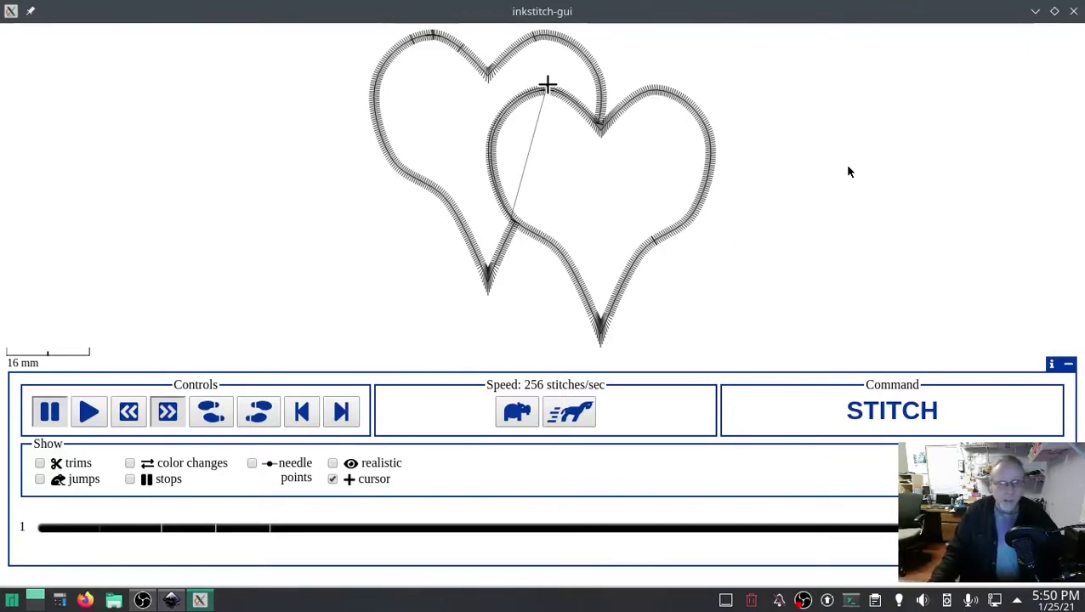
pyautogui.click(1074, 13)
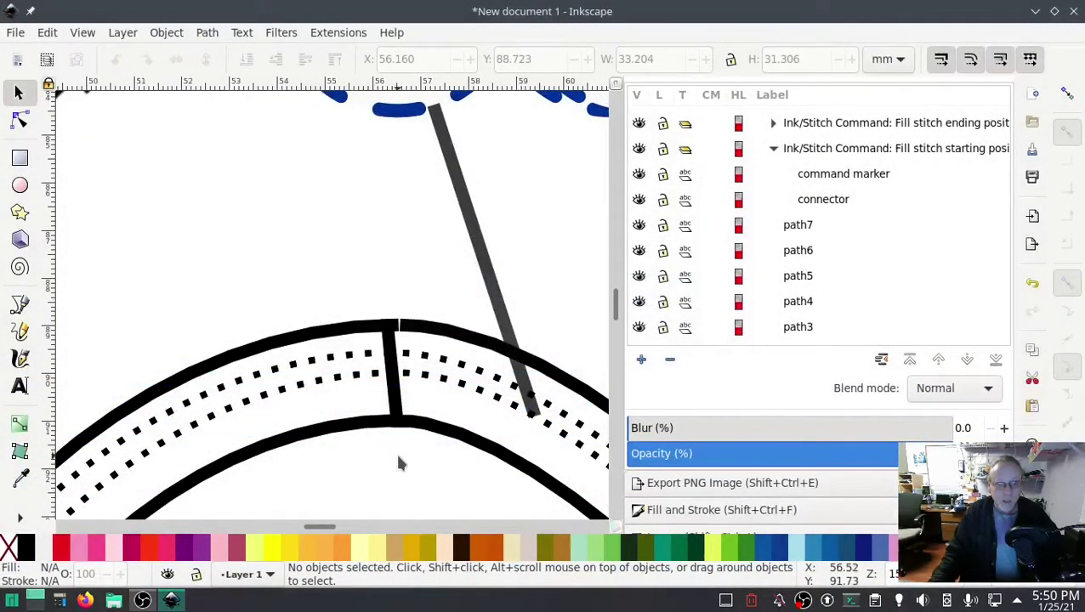
# - Select all seven satin paths, path7 through path1, in the Layers panel
pyautogui.scroll(-5, 433, 464)
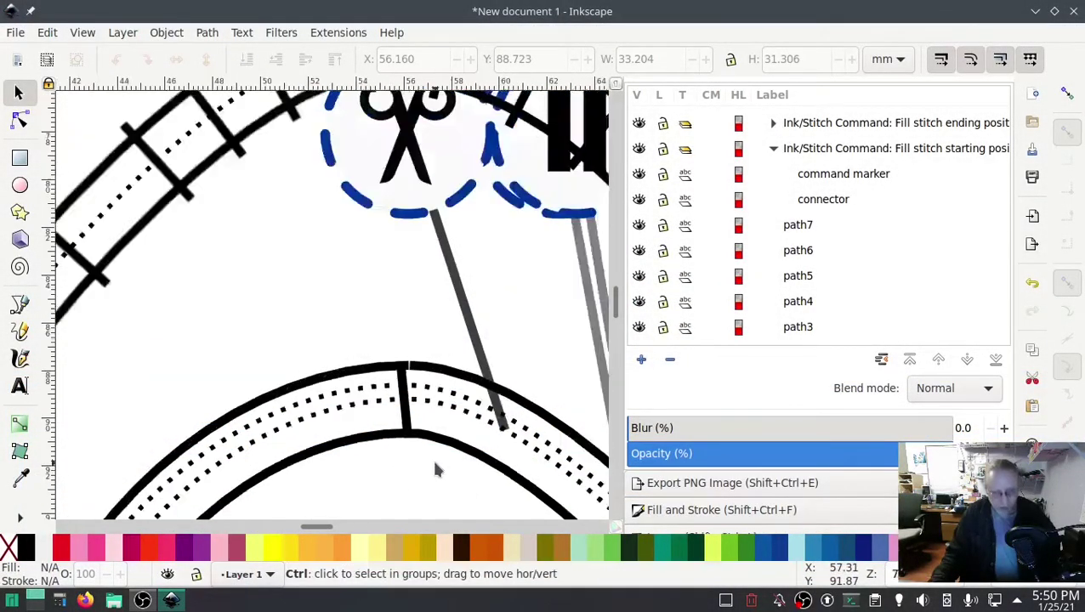
pyautogui.moveTo(436, 496); pyautogui.dragTo(380, 426)
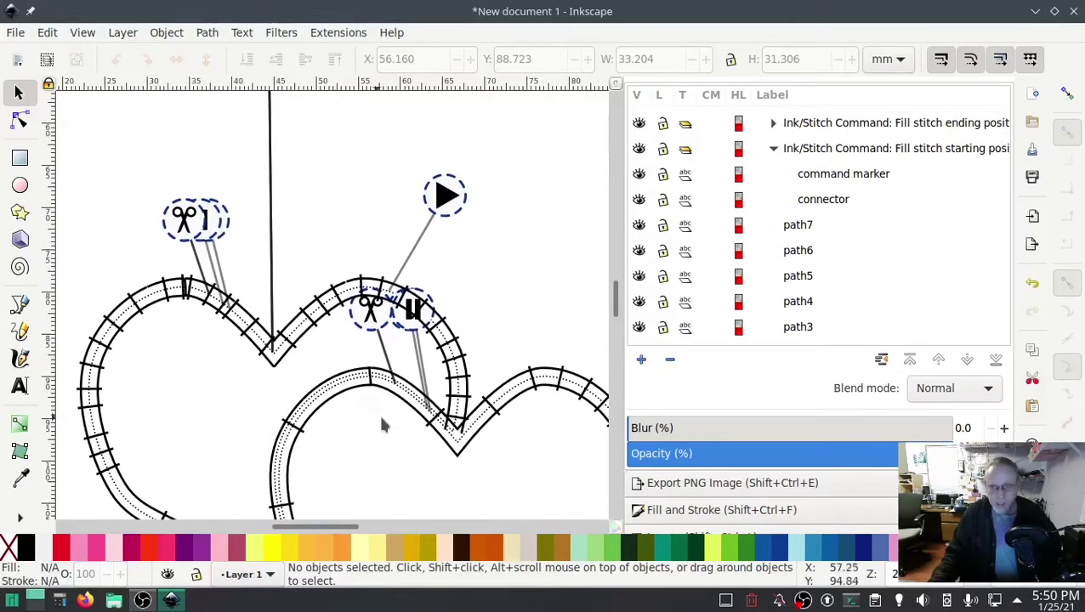
pyautogui.scroll(3, 880, 241)
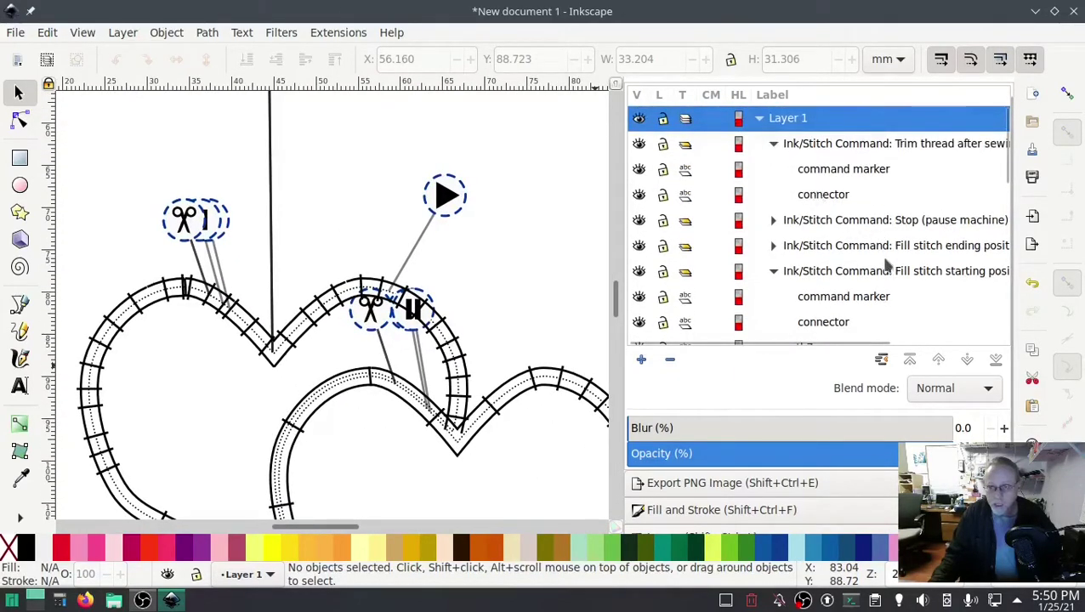
pyautogui.scroll(-4, 883, 255)
pyautogui.click(797, 206)
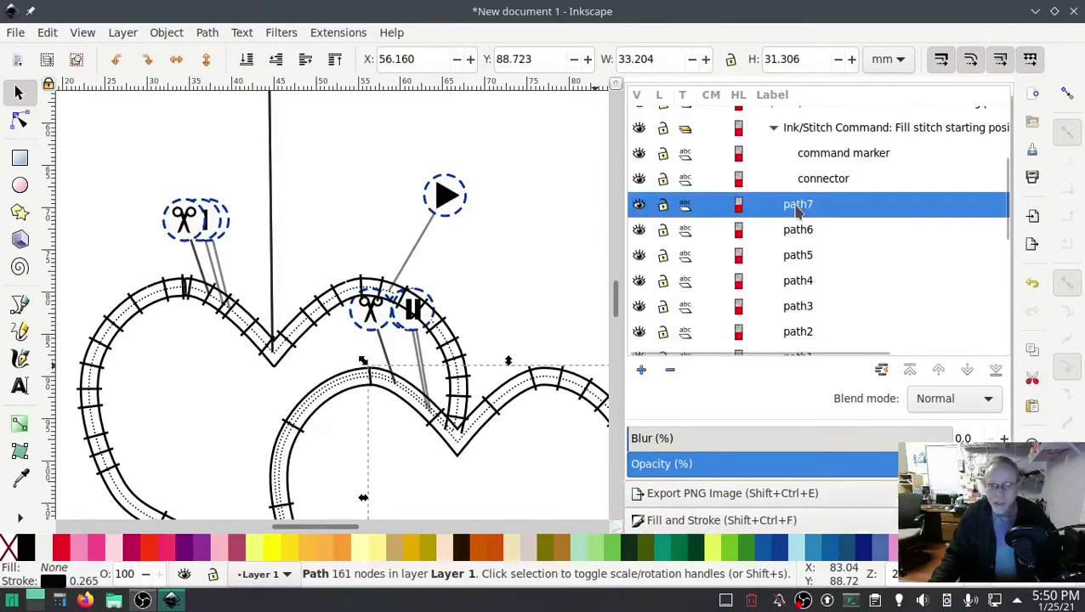
pyautogui.click(798, 231)
pyautogui.scroll(-3, 816, 238)
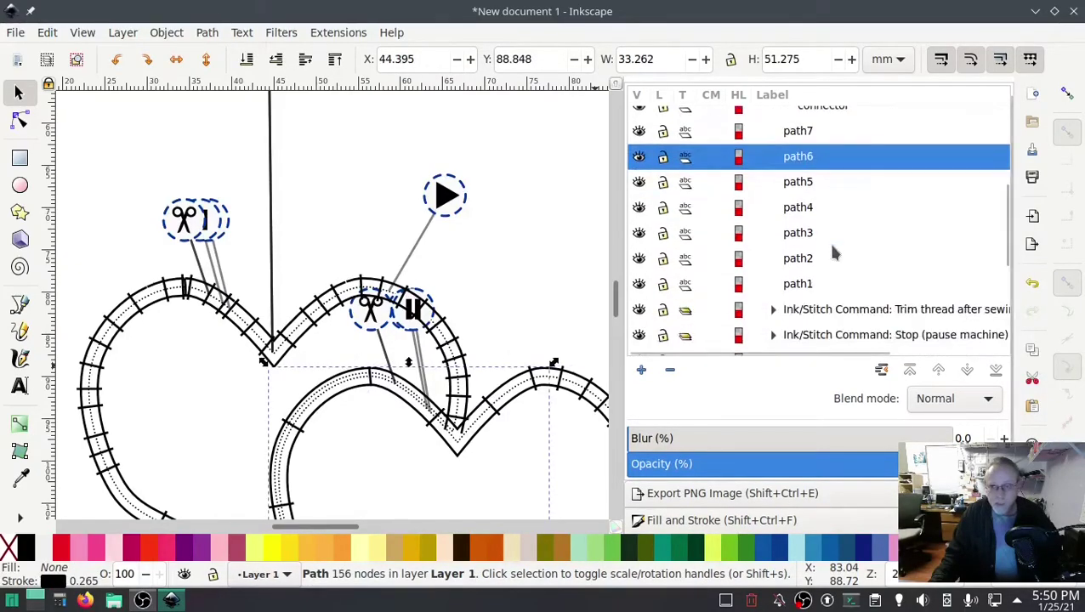
pyautogui.click(794, 248)
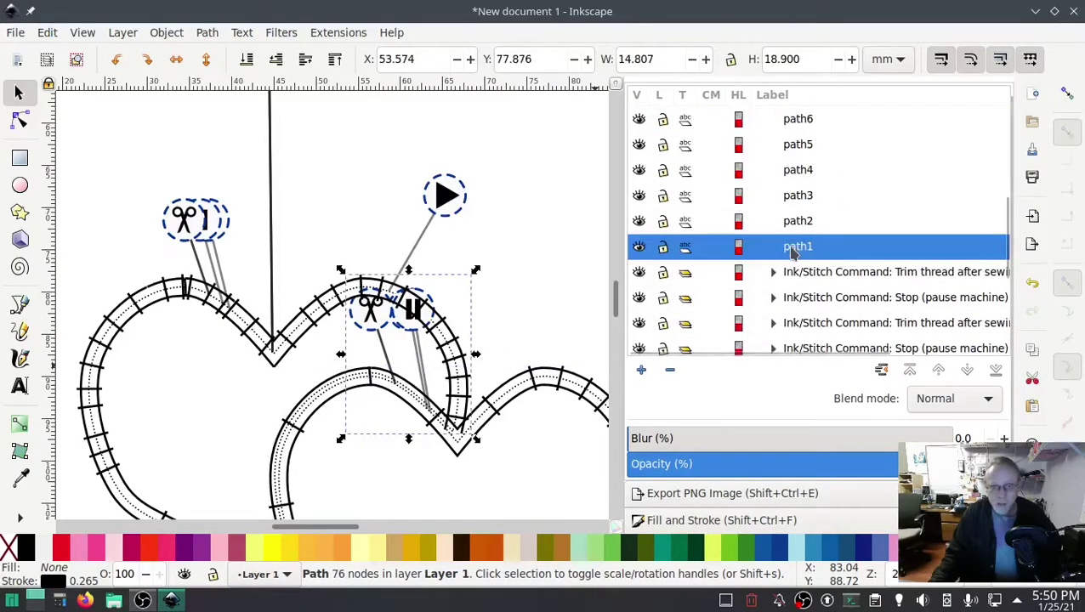
pyautogui.scroll(3, 812, 153)
pyautogui.click(816, 168)
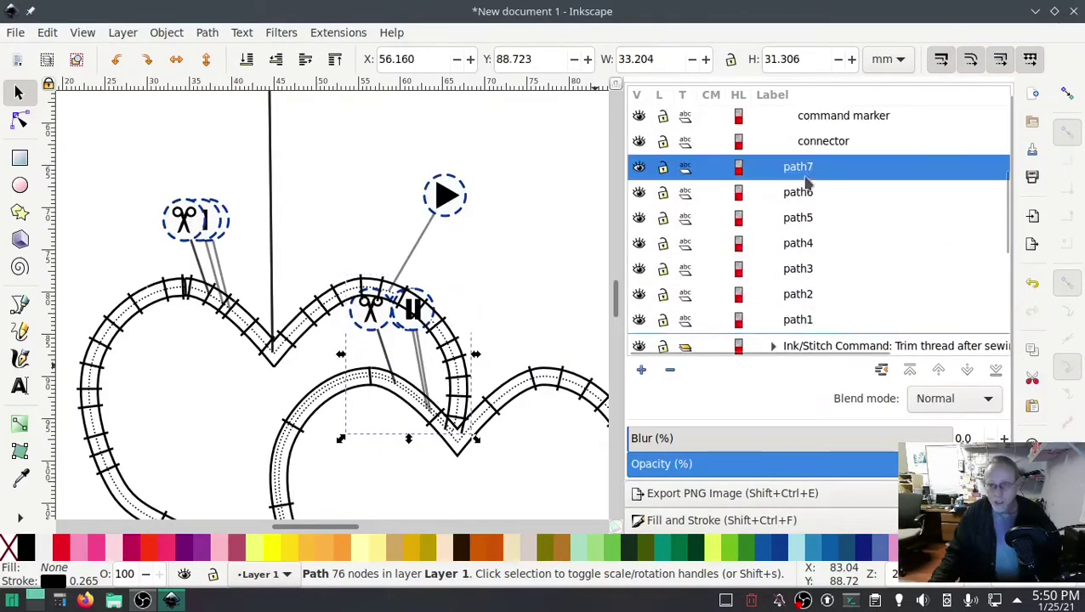
pyautogui.scroll(-4, 812, 249)
pyautogui.keyDown('shift'); pyautogui.click(799, 213); pyautogui.keyUp('shift')
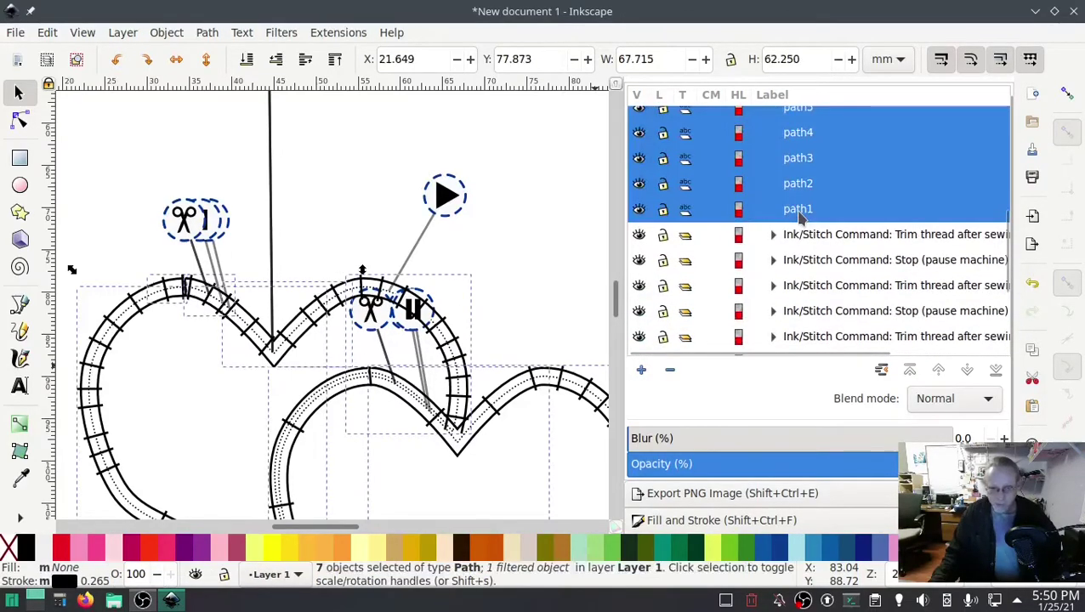
# - Give the selected paths a red stroke from the palette, then deselect everything
pyautogui.scroll(-4, 204, 431)
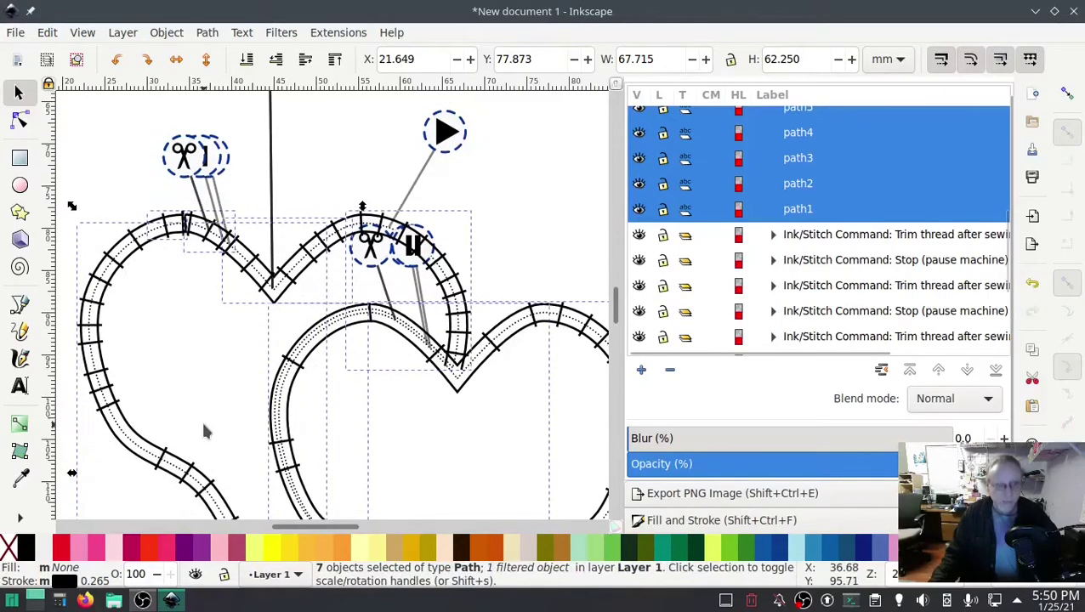
pyautogui.scroll(-1, 204, 431)
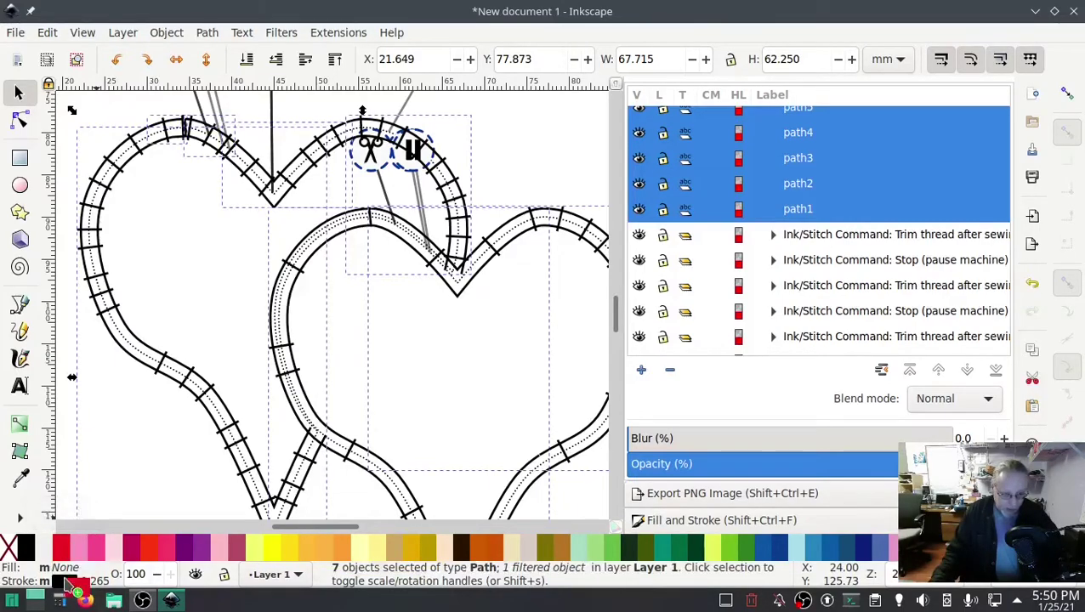
pyautogui.moveTo(68, 587); pyautogui.dragTo(68, 587)
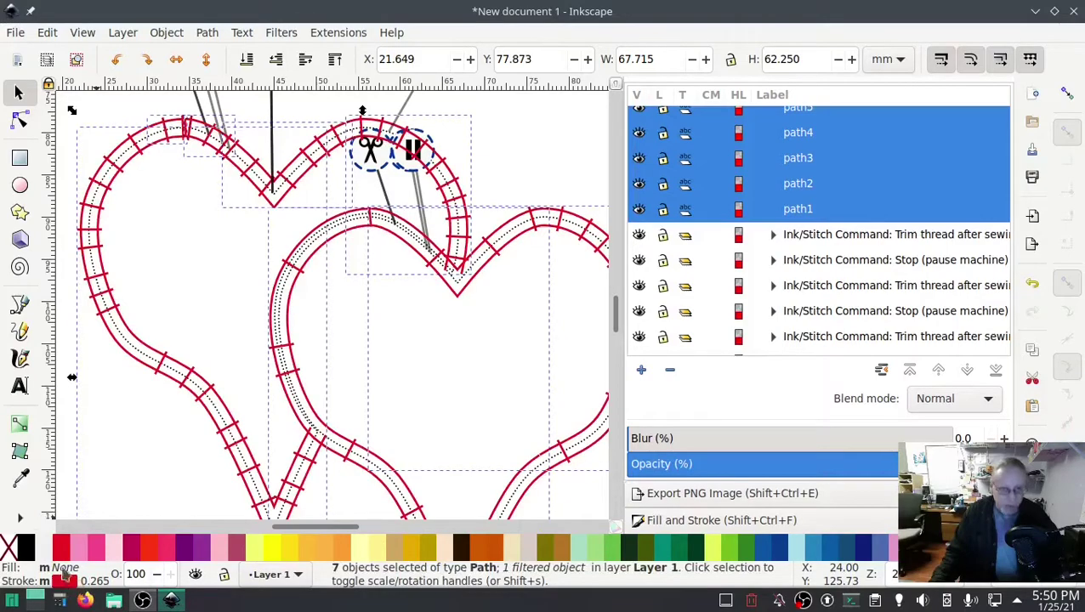
pyautogui.click(213, 258)
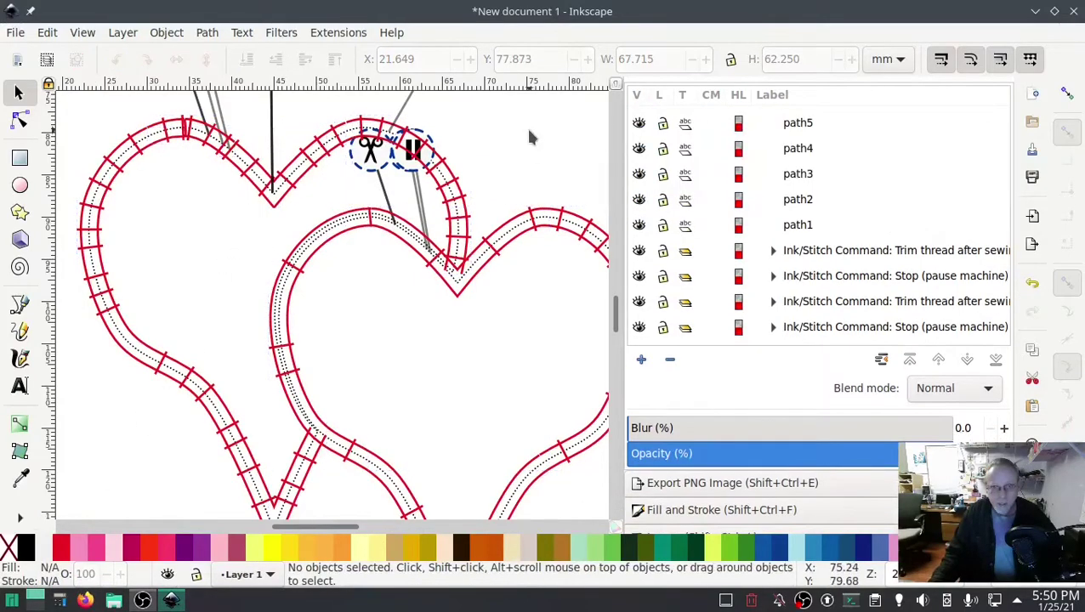
# - Relaunch the Ink/Stitch Simulator and raise its playback speed to 512 stitches/sec
pyautogui.click(336, 32)
pyautogui.moveTo(366, 234)
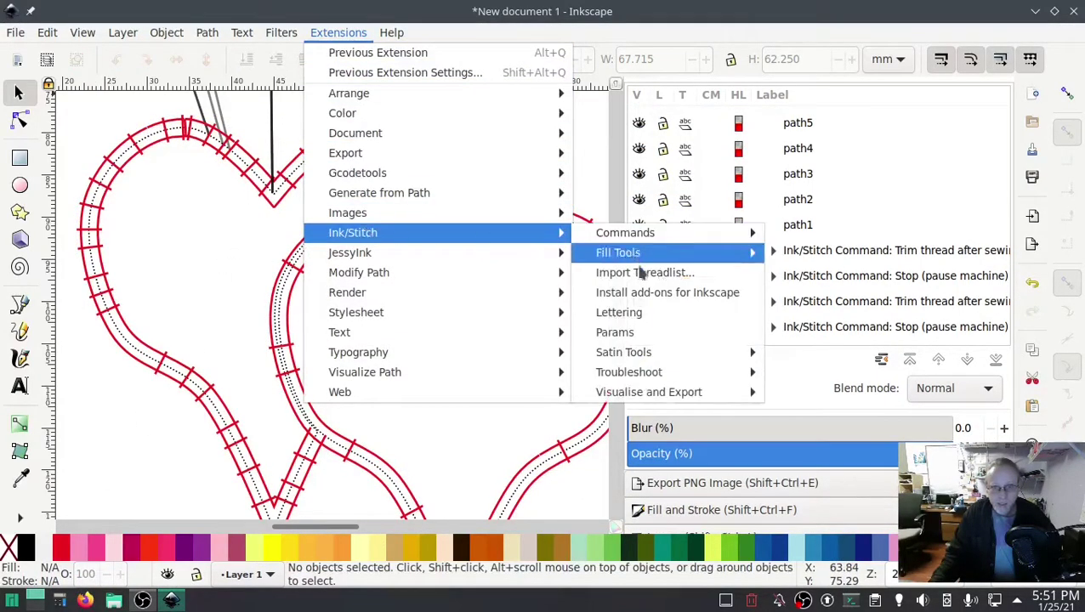
pyautogui.moveTo(672, 392)
pyautogui.click(834, 435)
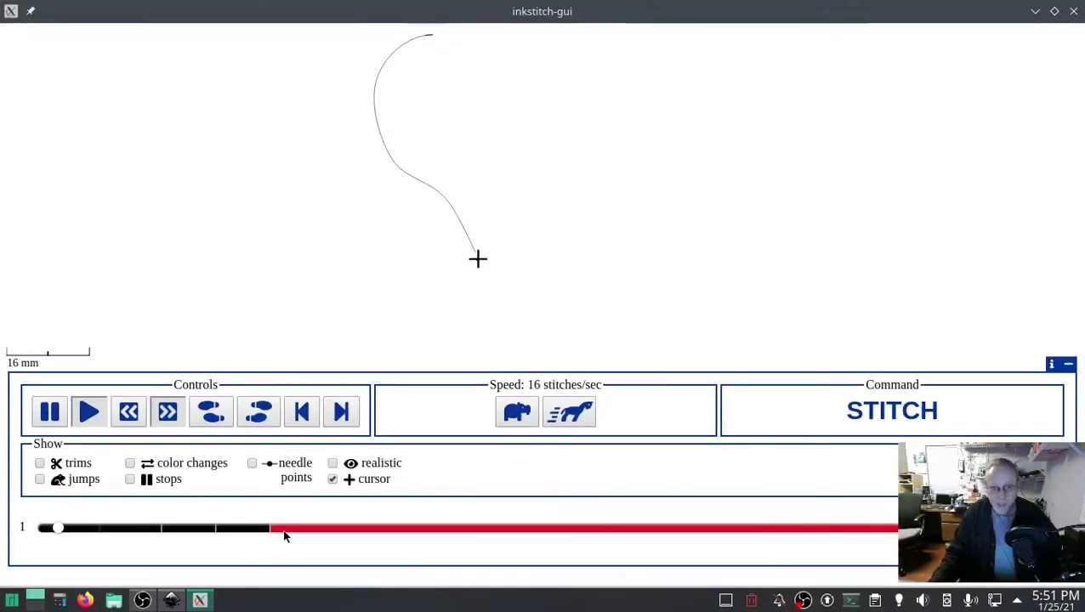
pyautogui.click(571, 412)
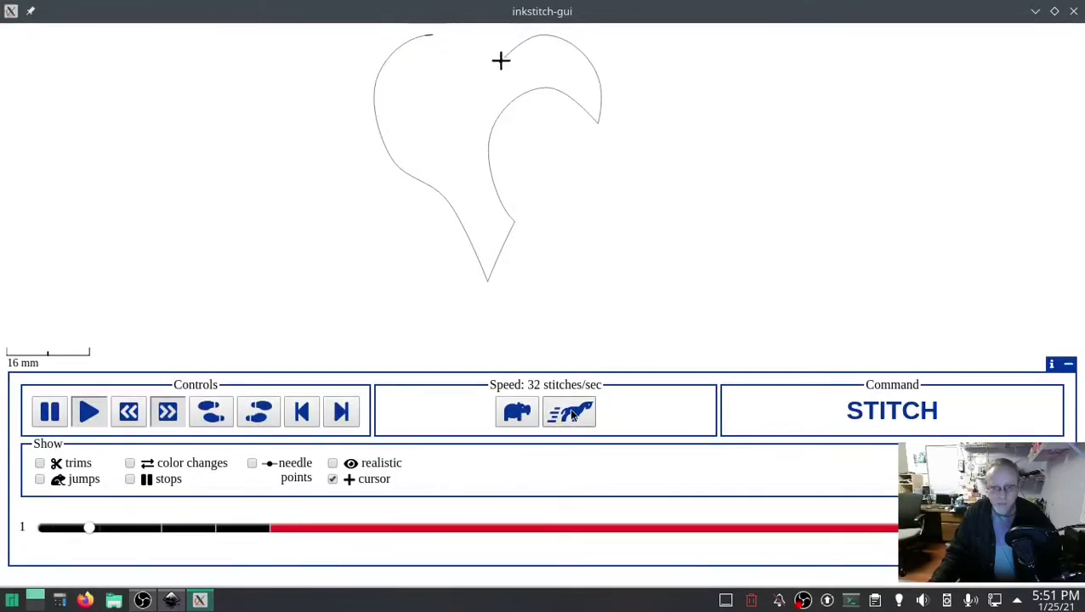
pyautogui.click(571, 413)
pyautogui.click(571, 414)
pyautogui.click(572, 413)
pyautogui.click(571, 414)
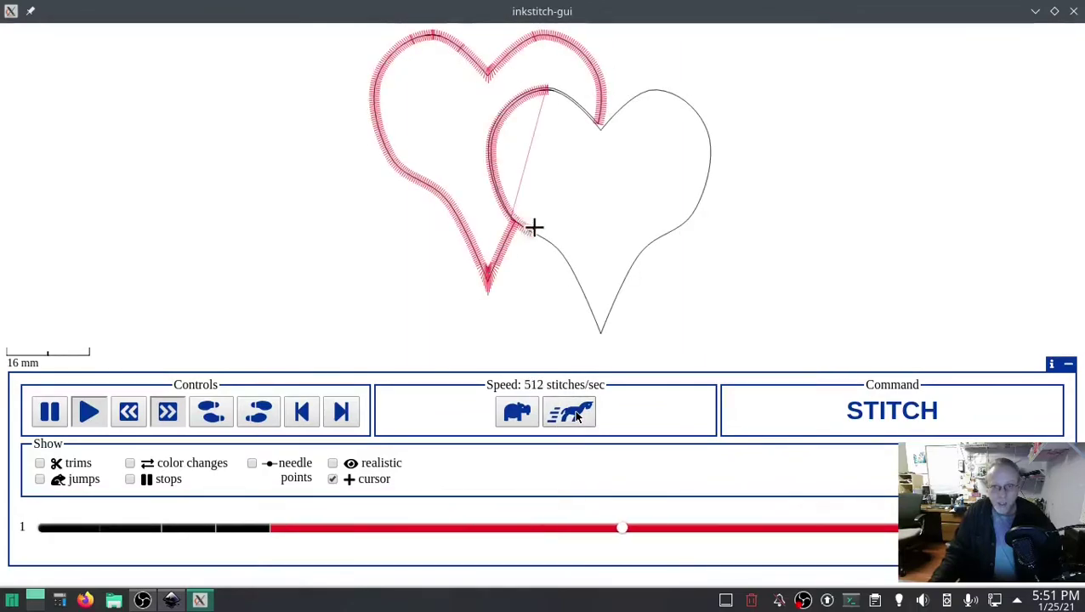